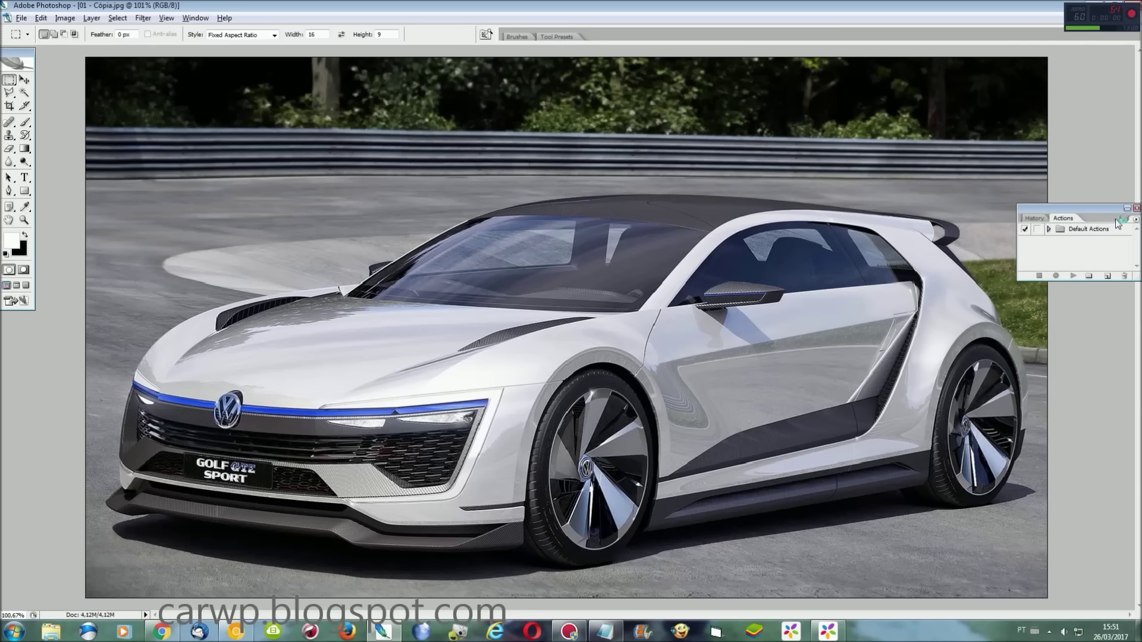
Step: Bring up the yellow Arteon photo 02 - Cópia.jpg zoomed to 300%
click(1136, 209)
click(195, 18)
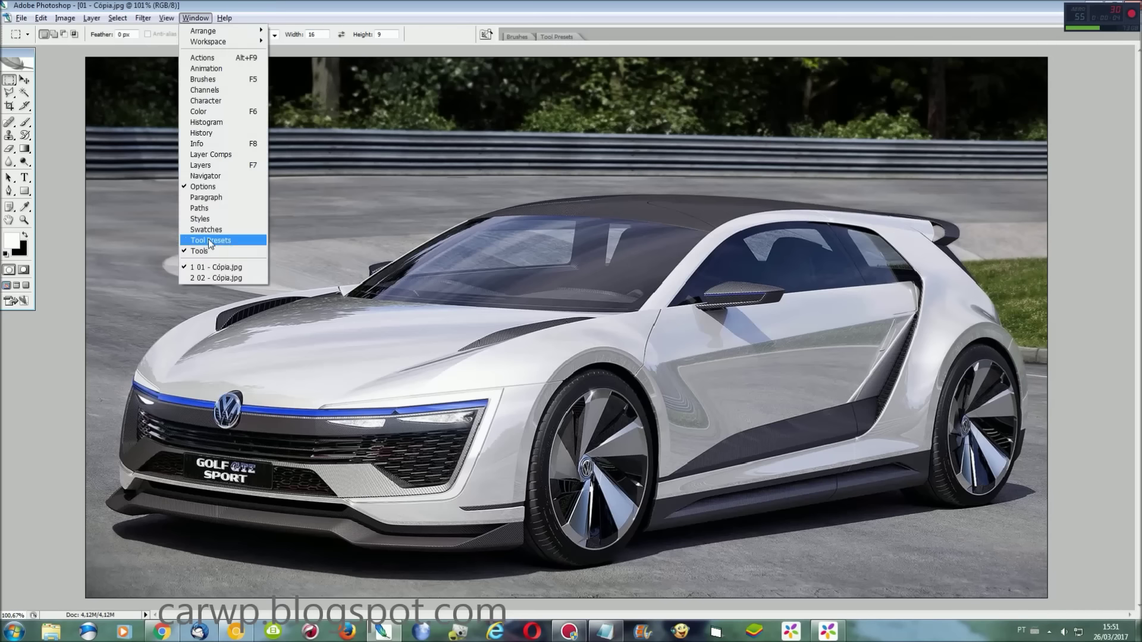
click(214, 277)
key(ctrl+plus)
key(ctrl+plus)
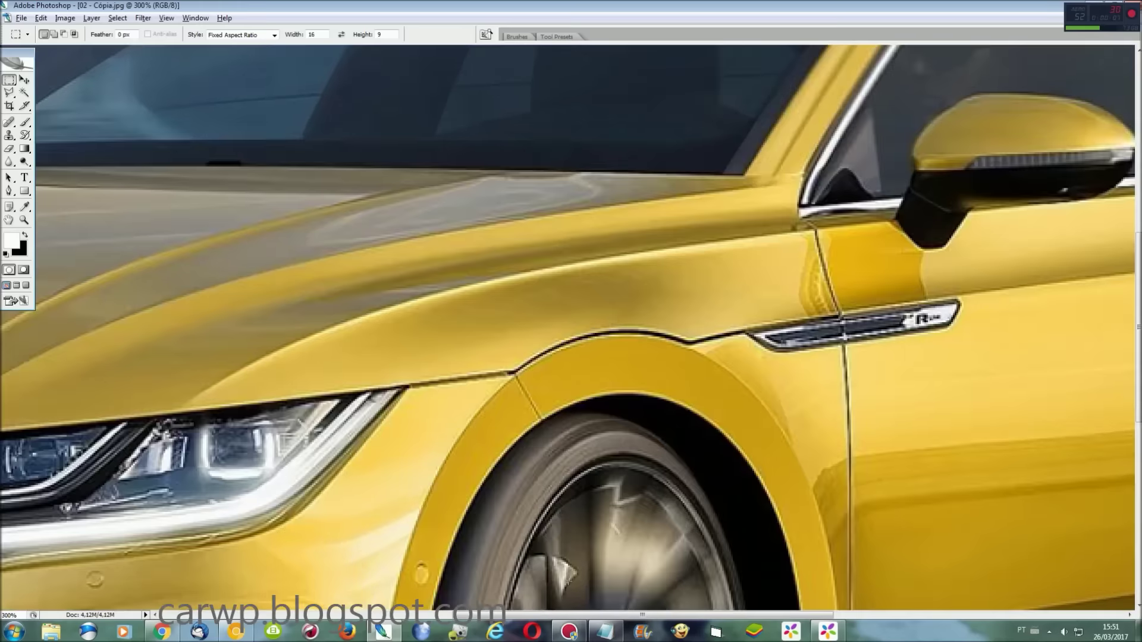
Step: Outline the Arteon's front end, from the hood to the bumper and fender, with Polygonal Lasso
key(l)
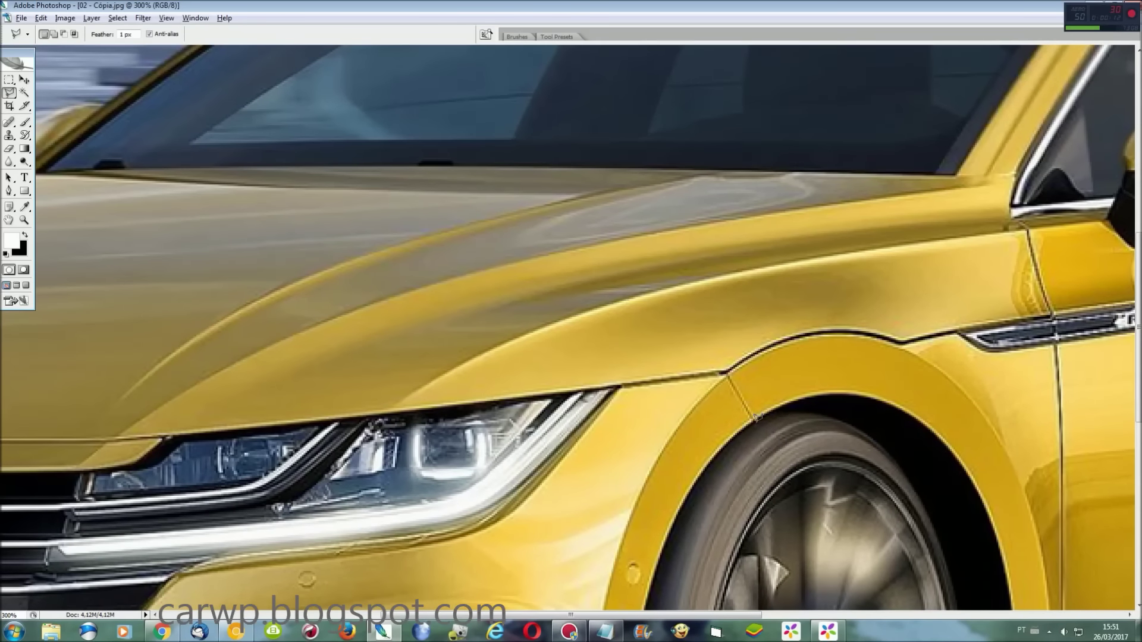
click(725, 370)
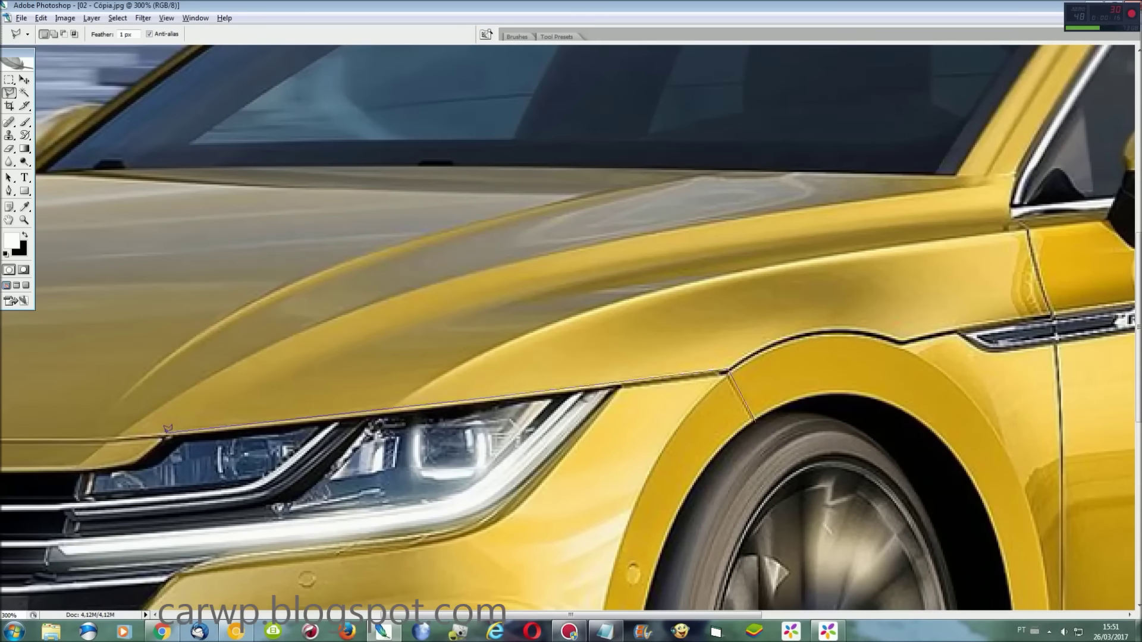
click(106, 429)
click(368, 433)
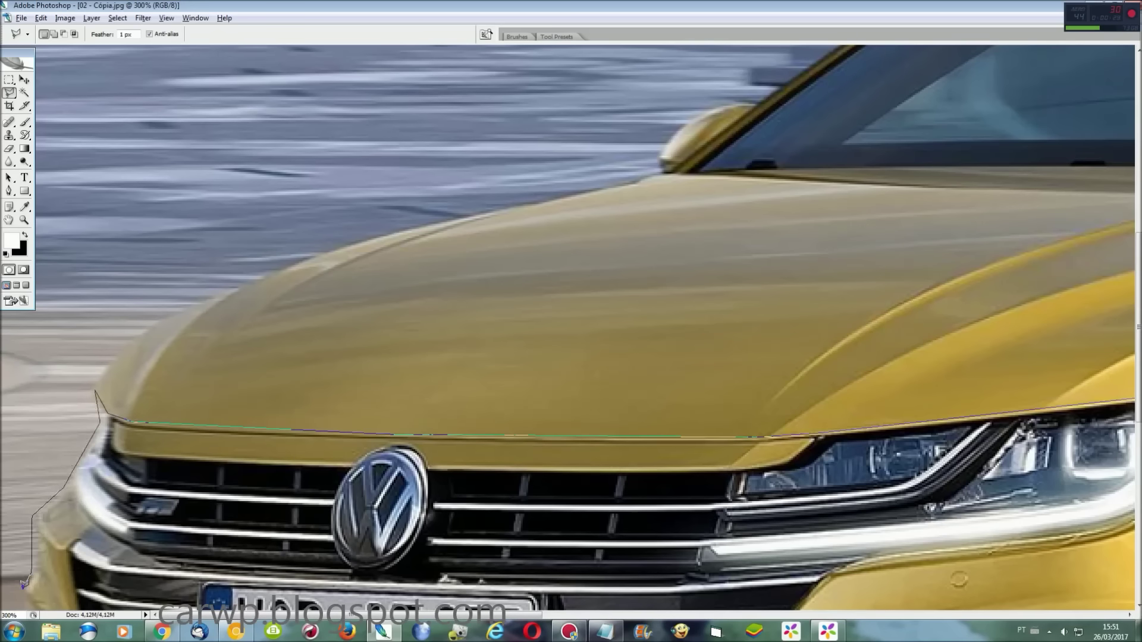
scroll(24, 584, down, 5)
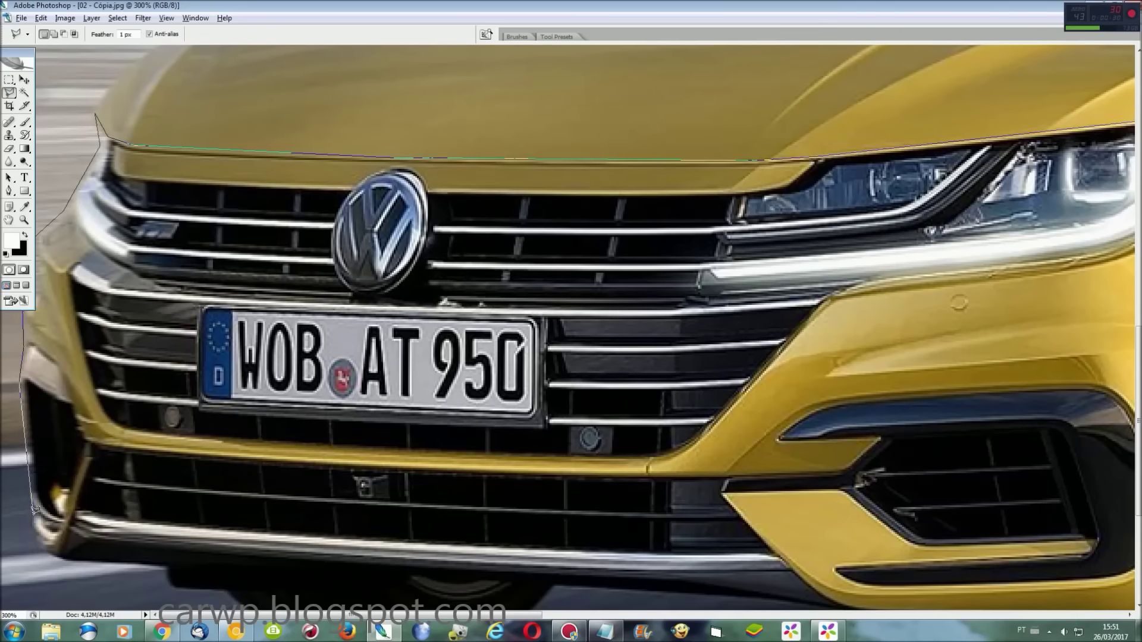
click(61, 554)
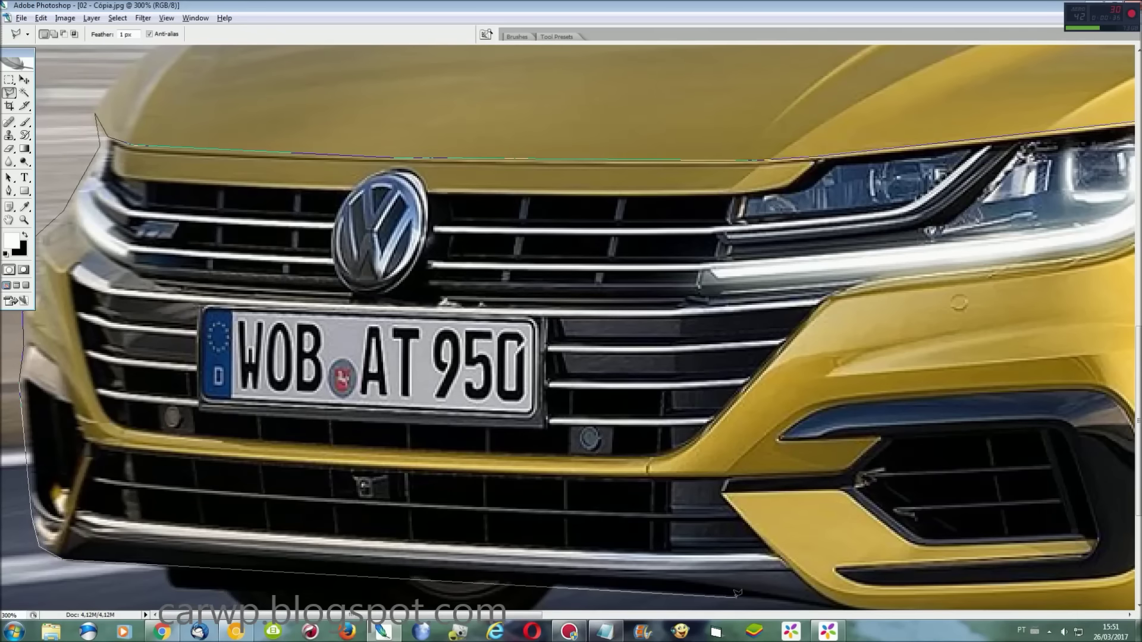
scroll(749, 595, down, 3)
scroll(852, 413, right, 2)
scroll(852, 413, right, 10)
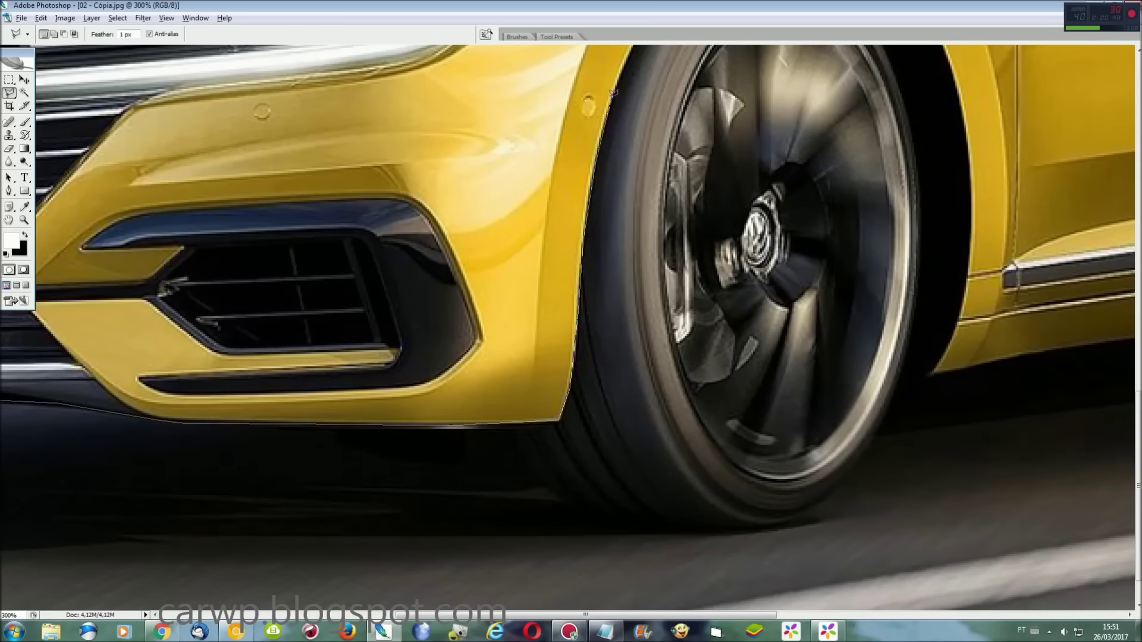
scroll(613, 92, up, 4)
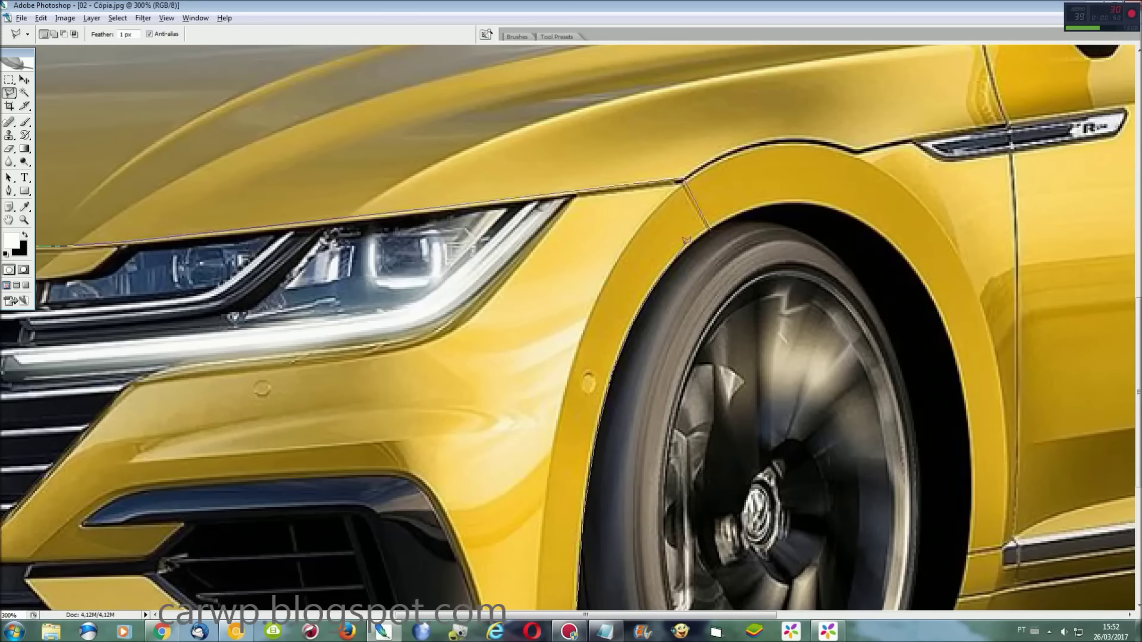
double_click(683, 268)
key(ctrl+0)
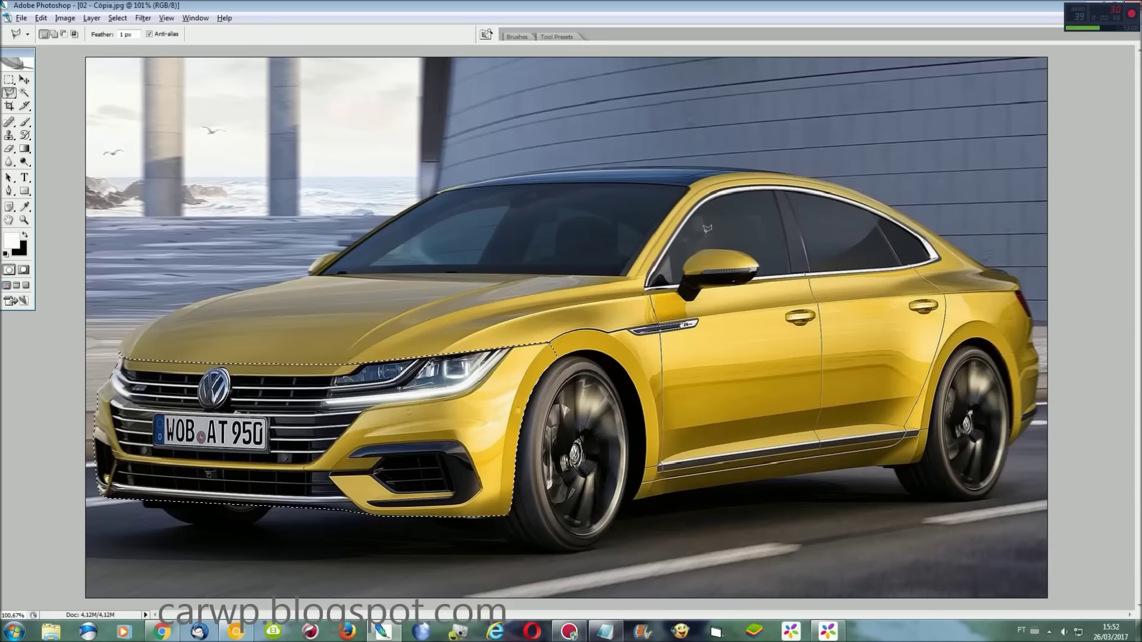
click(195, 18)
Step: Paste the Arteon front onto the white Golf image 01 - Cópia.jpg, viewed at 200%
click(224, 267)
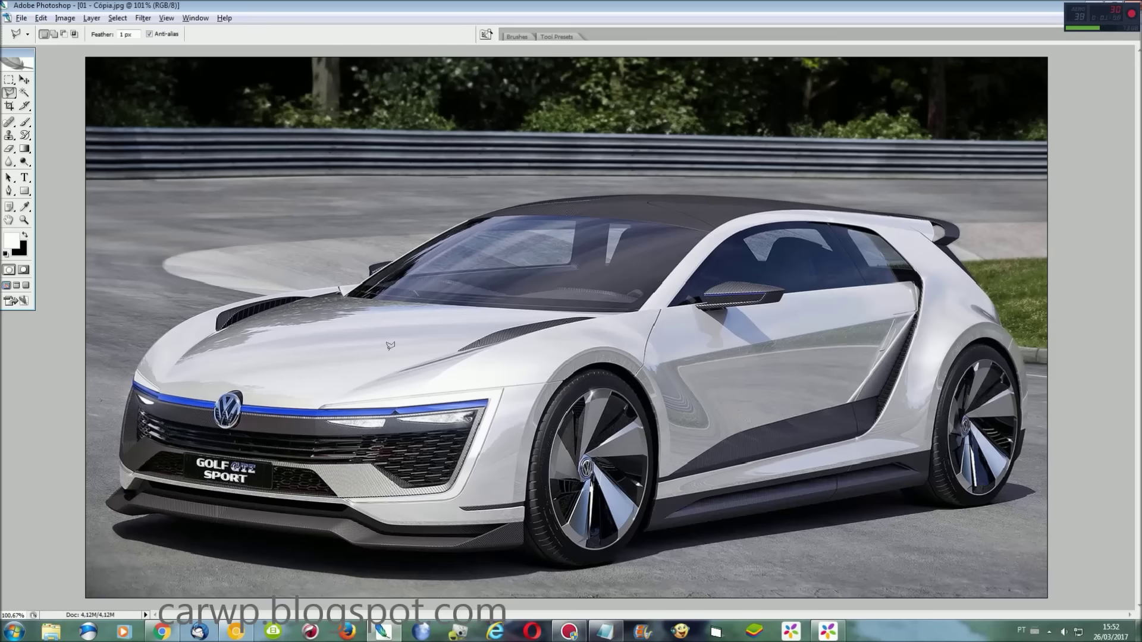
key(ctrl+plus)
drag(790, 603, 1070, 369)
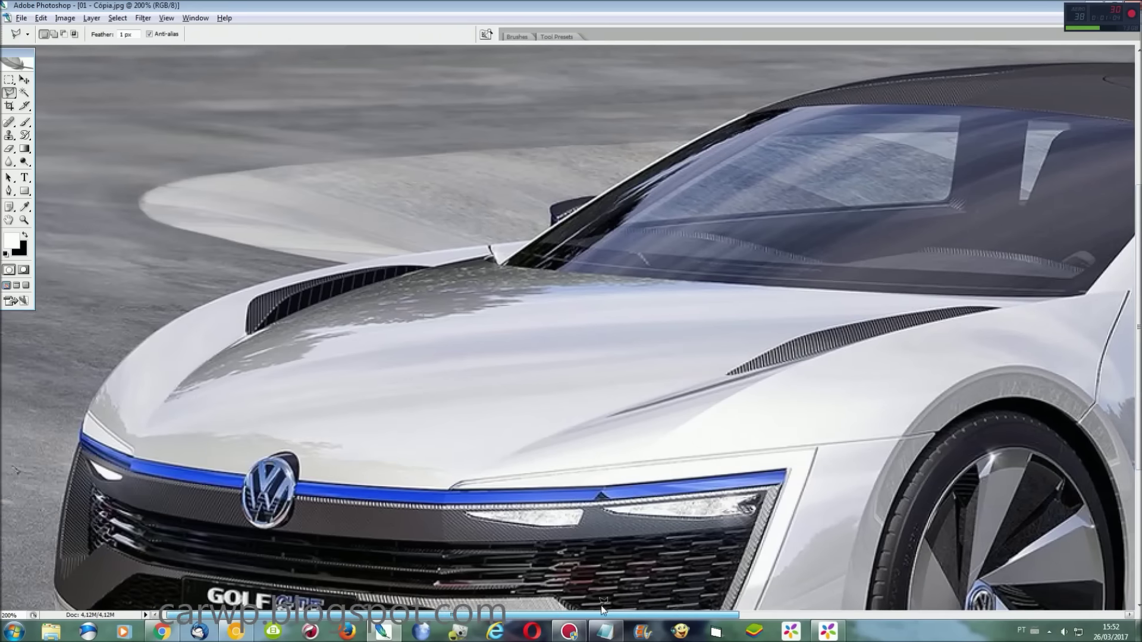
key(ctrl+v)
Step: Move and slightly tilt the pasted front so it lines up over the Golf's nose
key(ctrl+t)
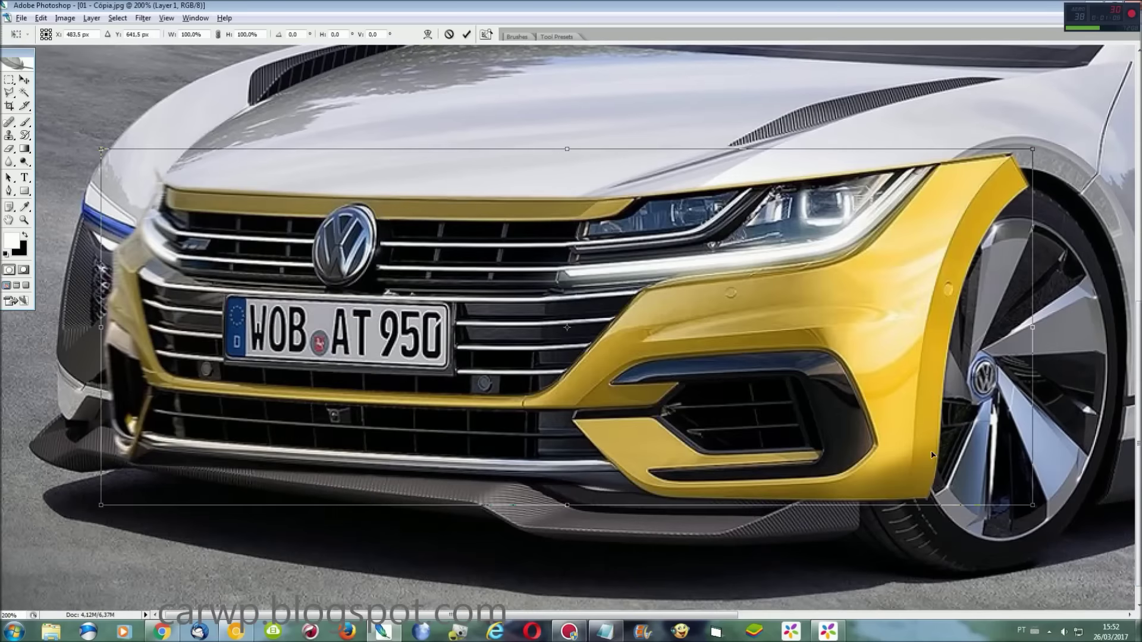
drag(1076, 523, 1069, 553)
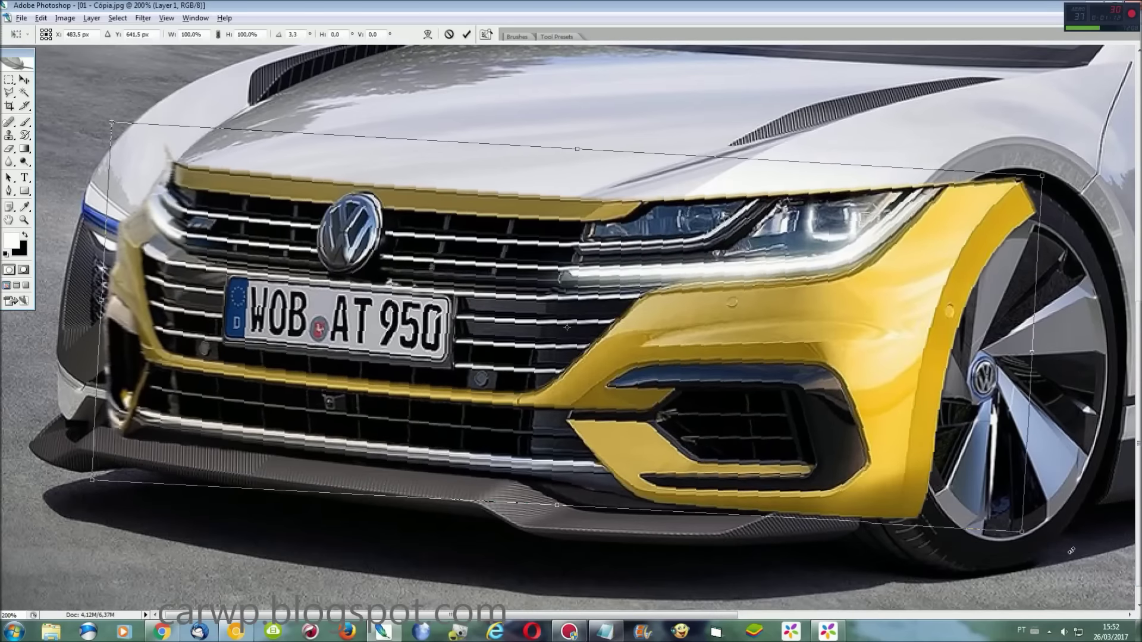
key(ctrl+z)
mouse_move(852, 316)
mouse_down()
mouse_move(796, 340)
mouse_move(814, 329)
mouse_move(819, 291)
mouse_move(803, 316)
mouse_move(830, 265)
mouse_move(817, 296)
mouse_up()
drag(1020, 438, 1019, 445)
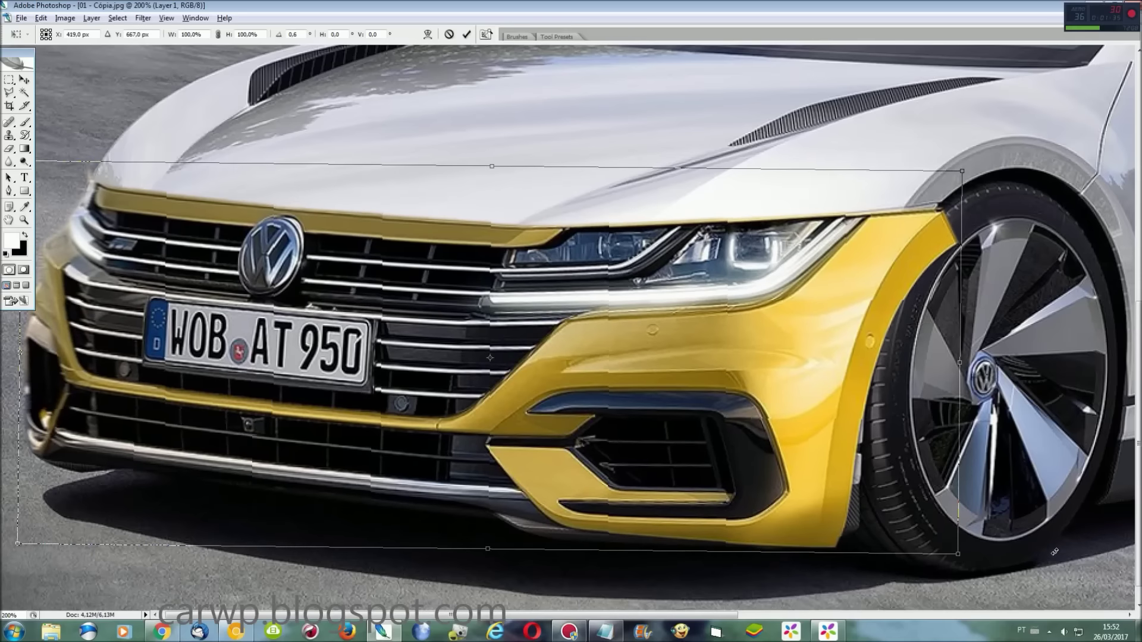
key(Return)
key(F7)
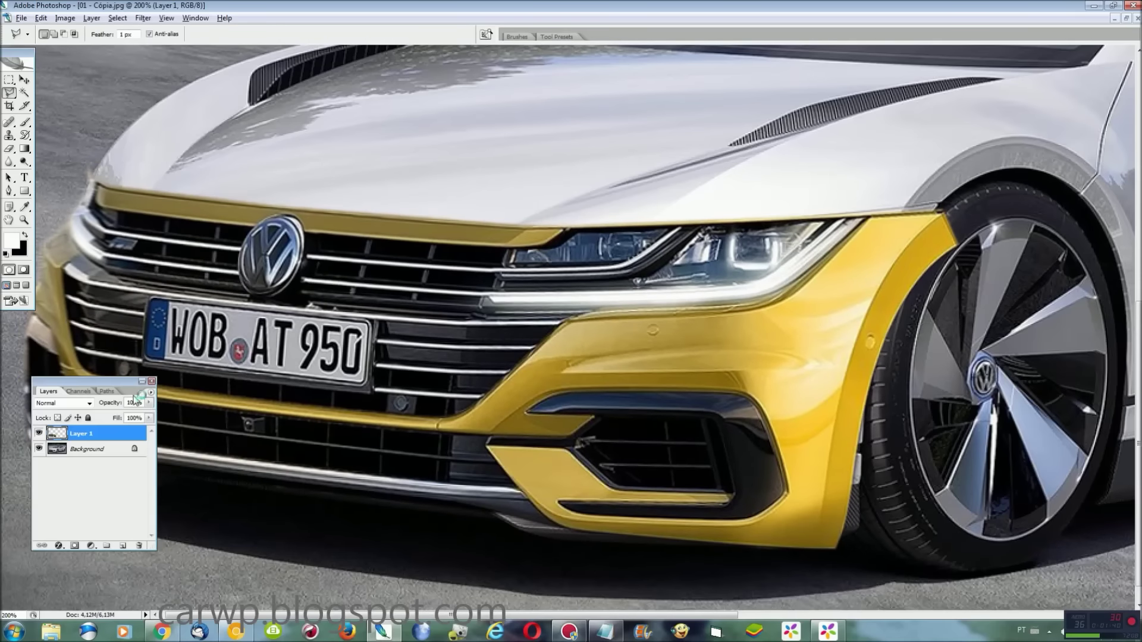
Step: Set Layer 1 to 69% opacity and warp its right side in to follow the fender
drag(150, 418, 120, 416)
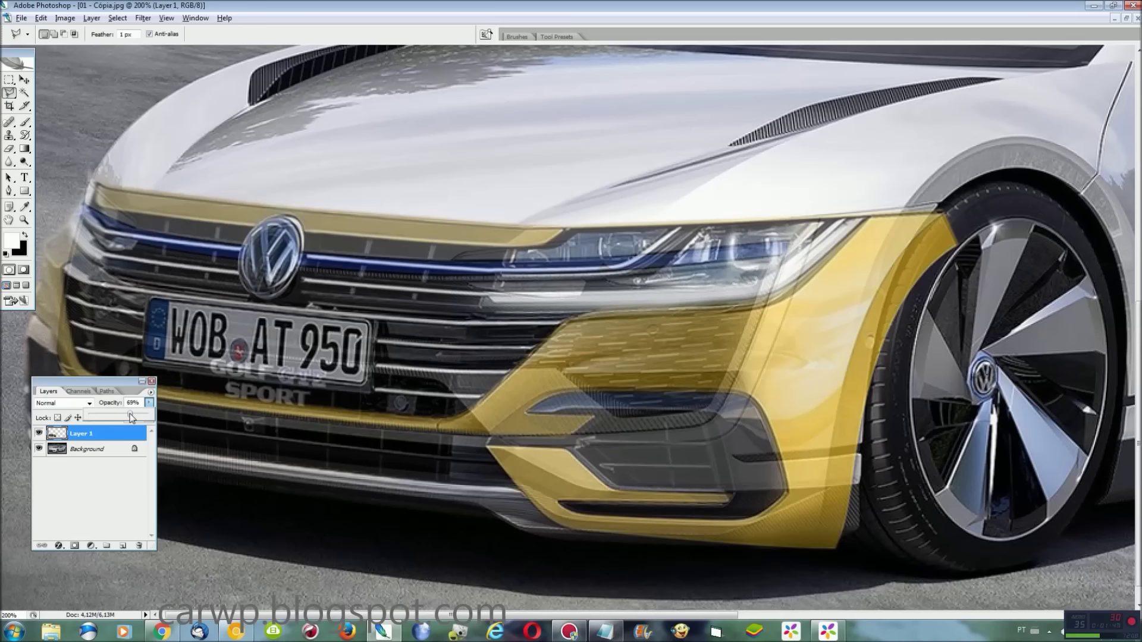
click(153, 381)
key(ctrl+t)
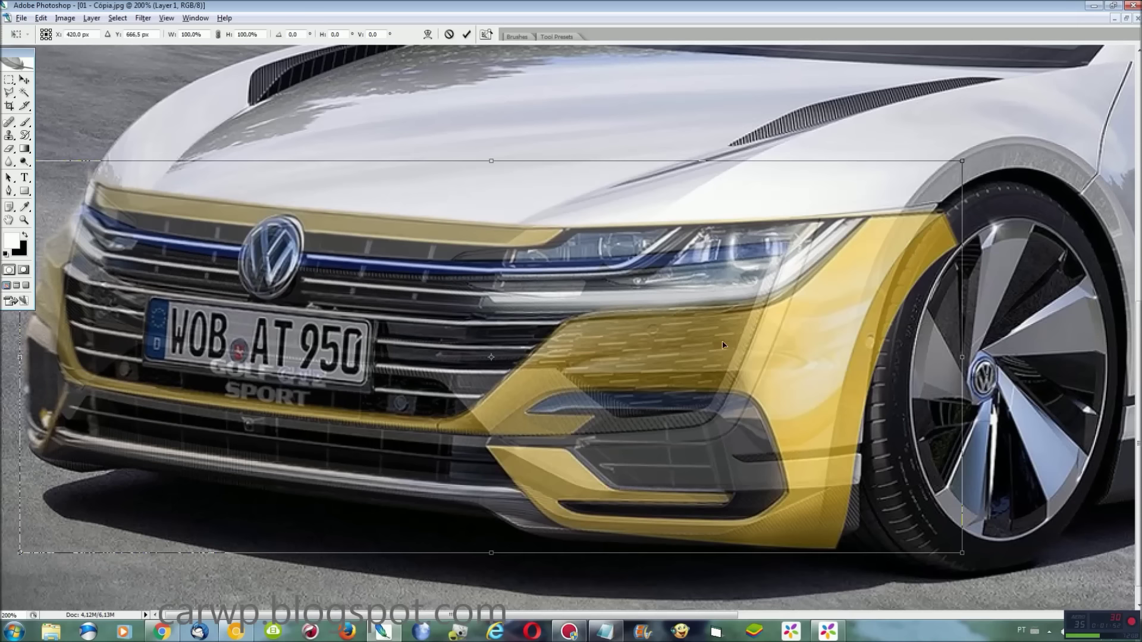
right_click(948, 226)
click(958, 290)
drag(949, 218, 891, 213)
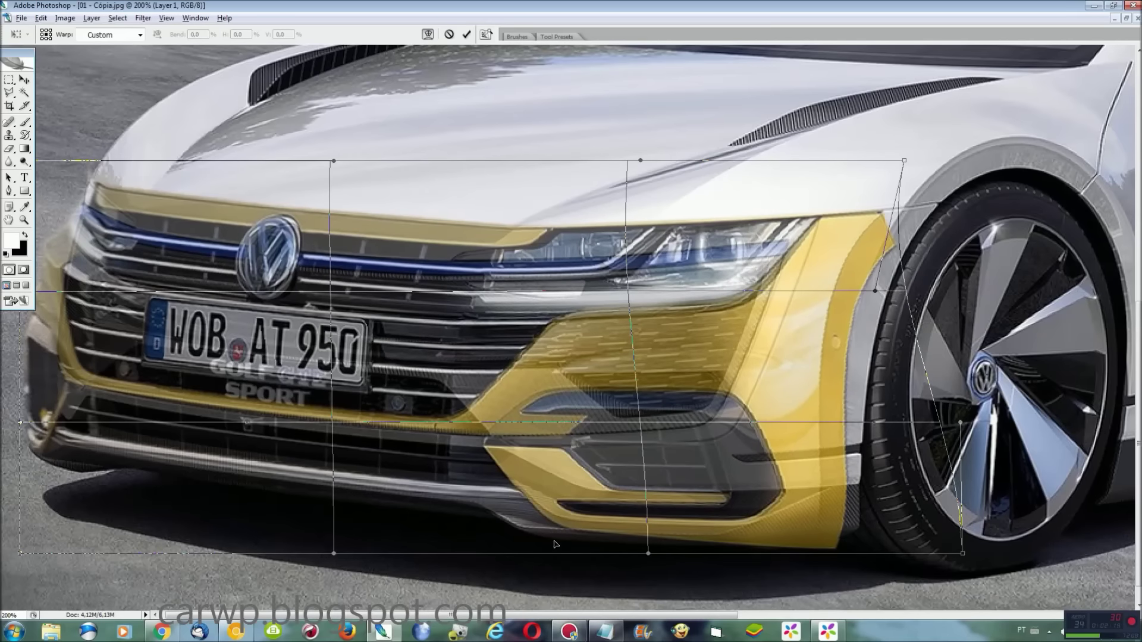
key(Return)
key(F7)
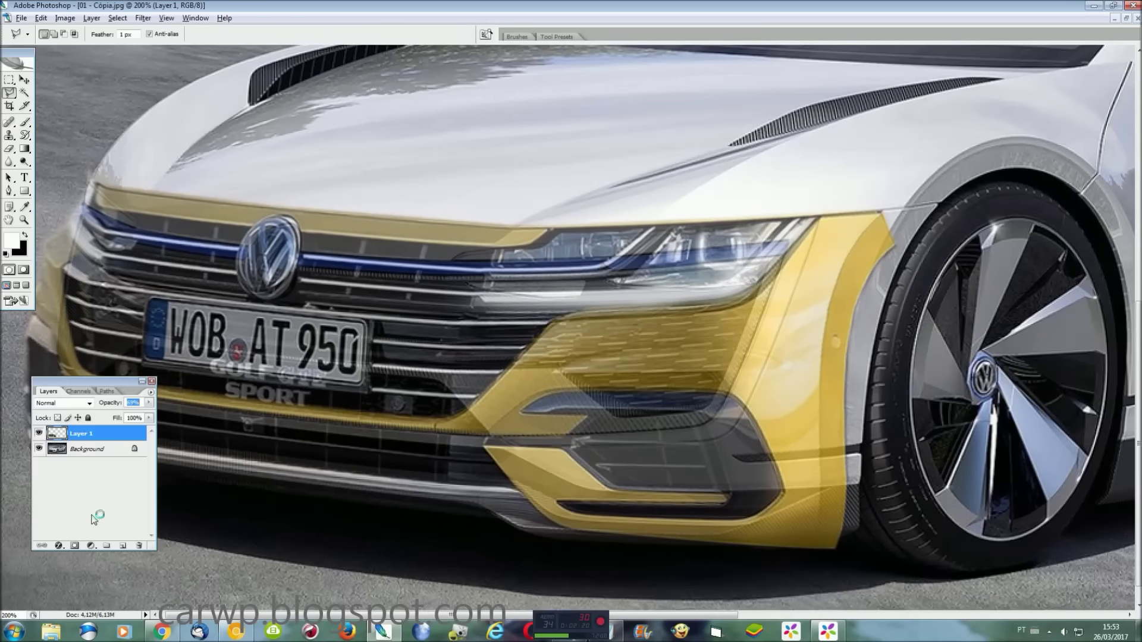
Step: Restore Layer 1 to full opacity, hide it, and zoom to 300% on the Golf's front
click(148, 403)
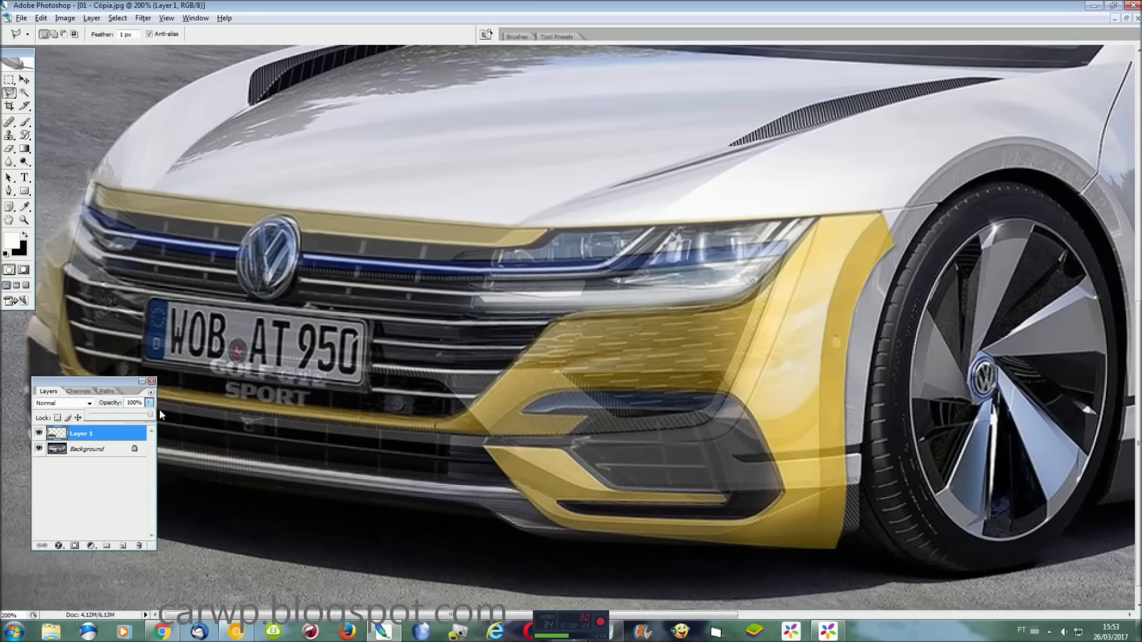
drag(156, 415, 156, 388)
click(38, 433)
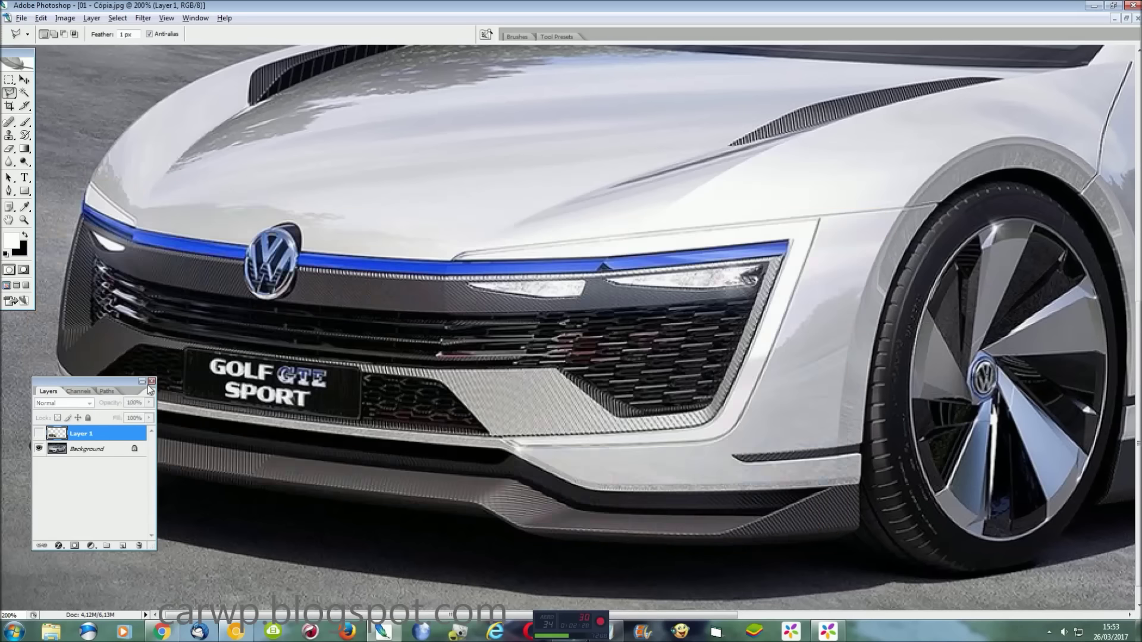
key(ctrl+plus)
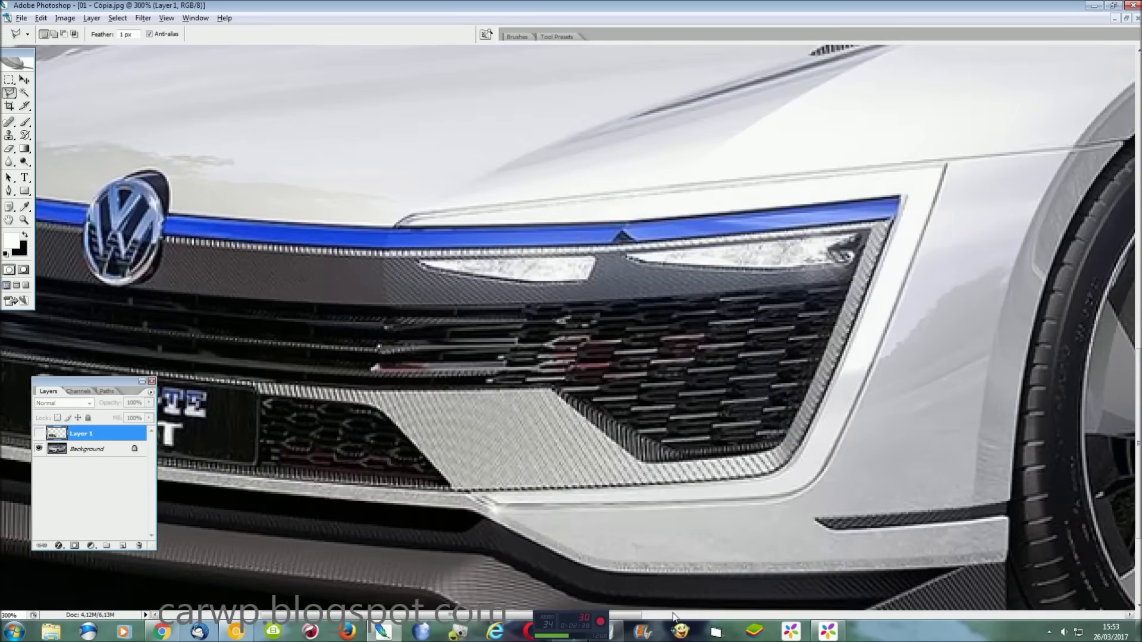
drag(690, 615, 589, 611)
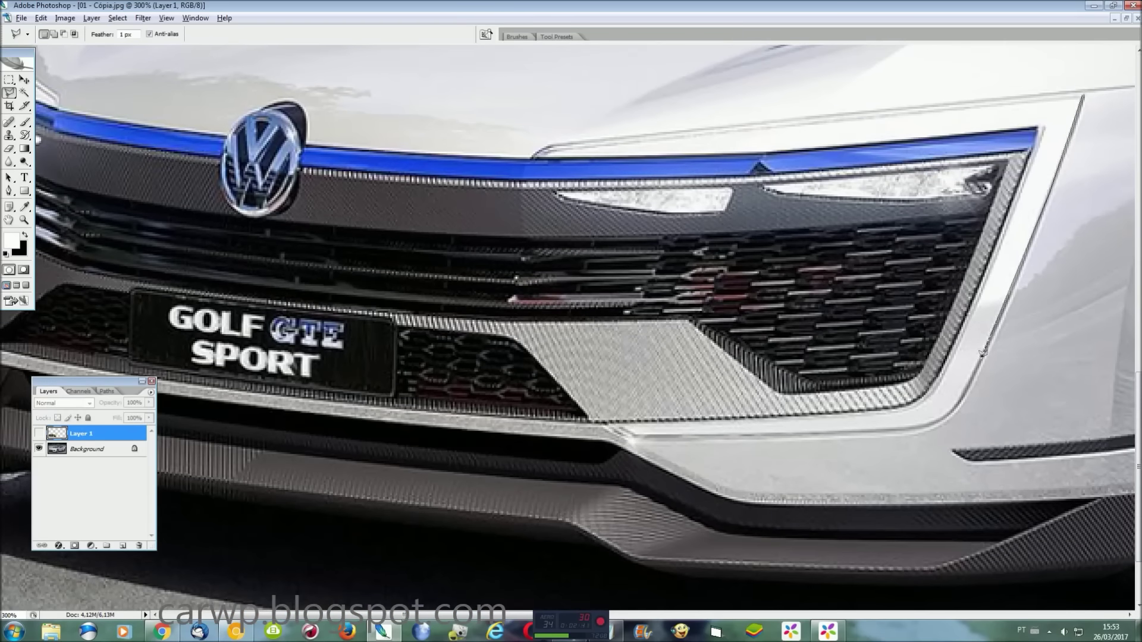
Step: Select the lower bumper and fender area and delete it from the yellow layer
click(911, 426)
click(596, 418)
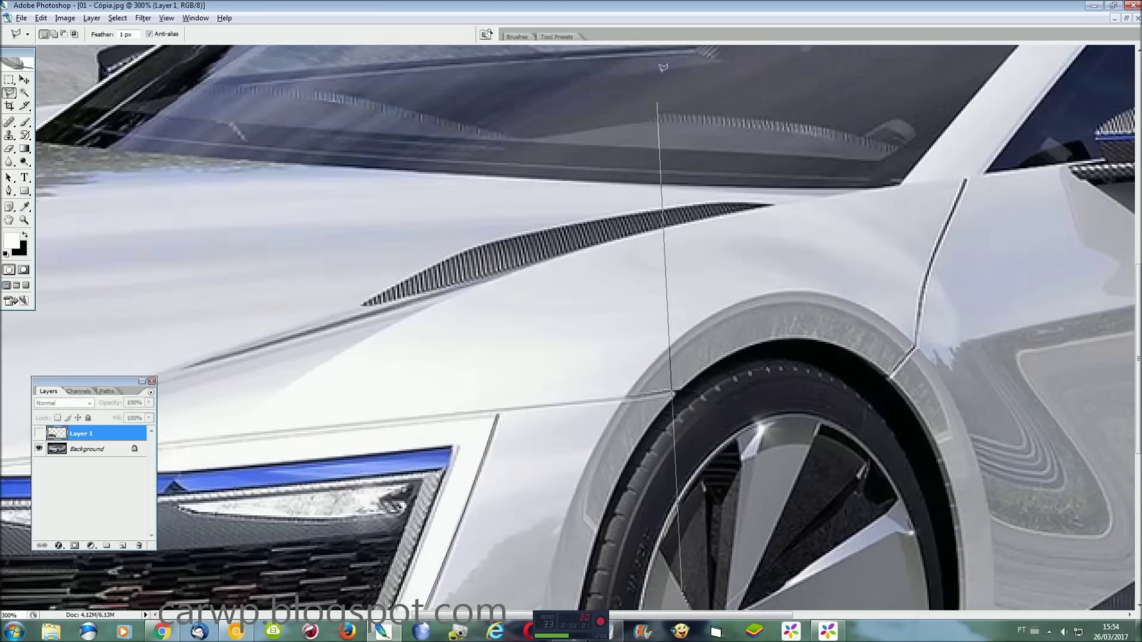
click(737, 370)
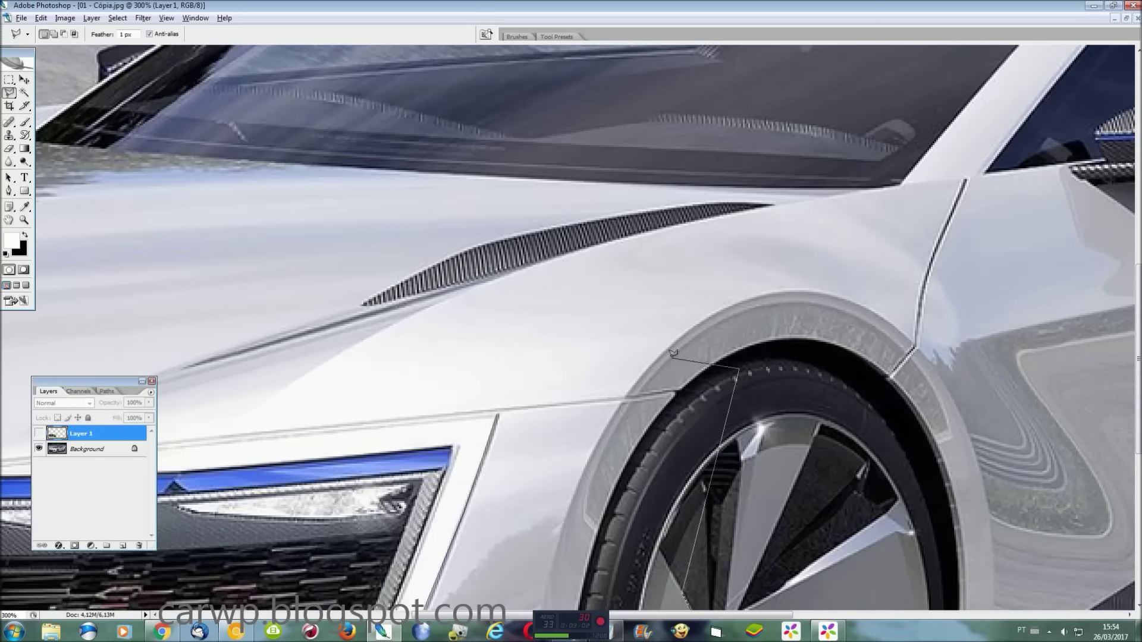
click(501, 410)
double_click(497, 417)
key(ctrl+0)
click(38, 433)
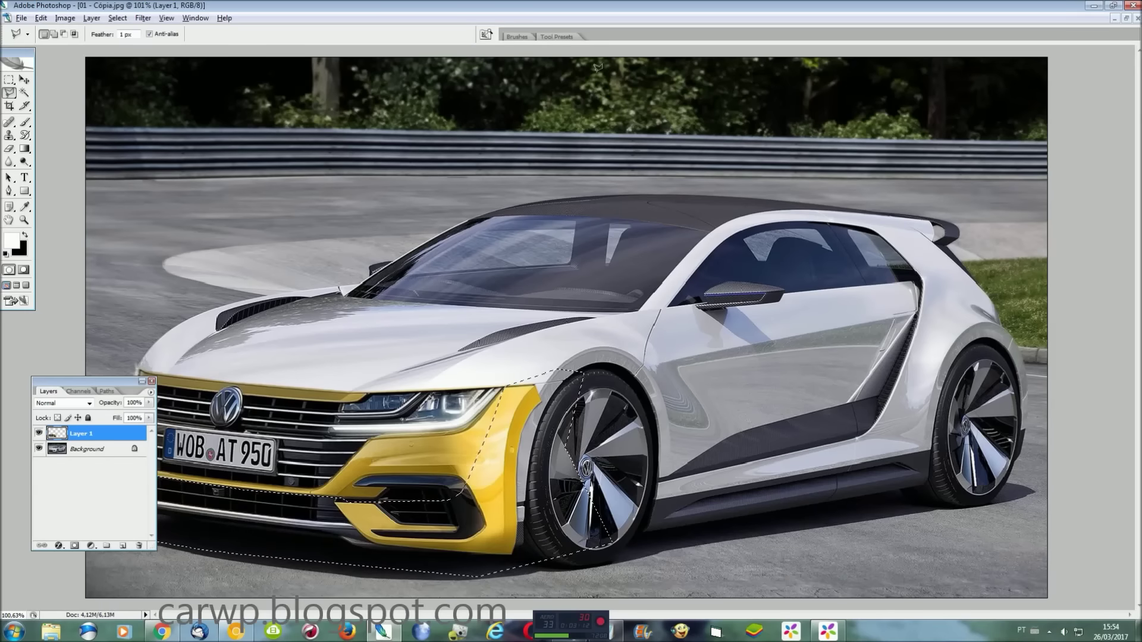
key(Delete)
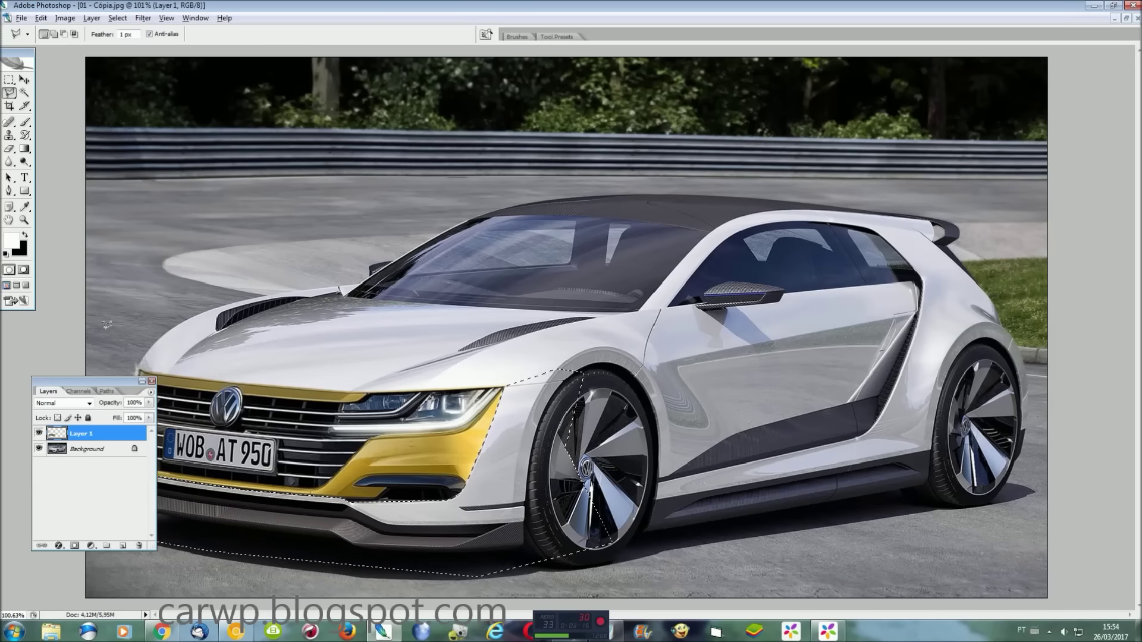
key(F7)
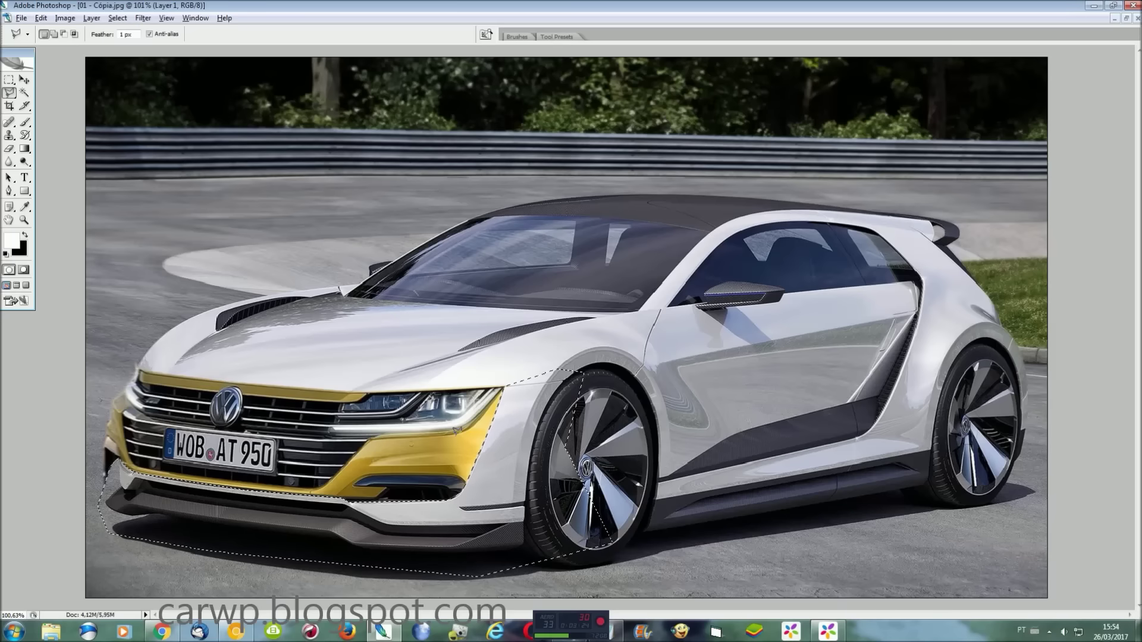
key(ctrl+plus)
key(ctrl+plus)
key(ctrl+plus)
key(ctrl+plus)
Step: Trace a Polygonal Lasso outline around the bumper's lower edge
scroll(449, 593, down, 3)
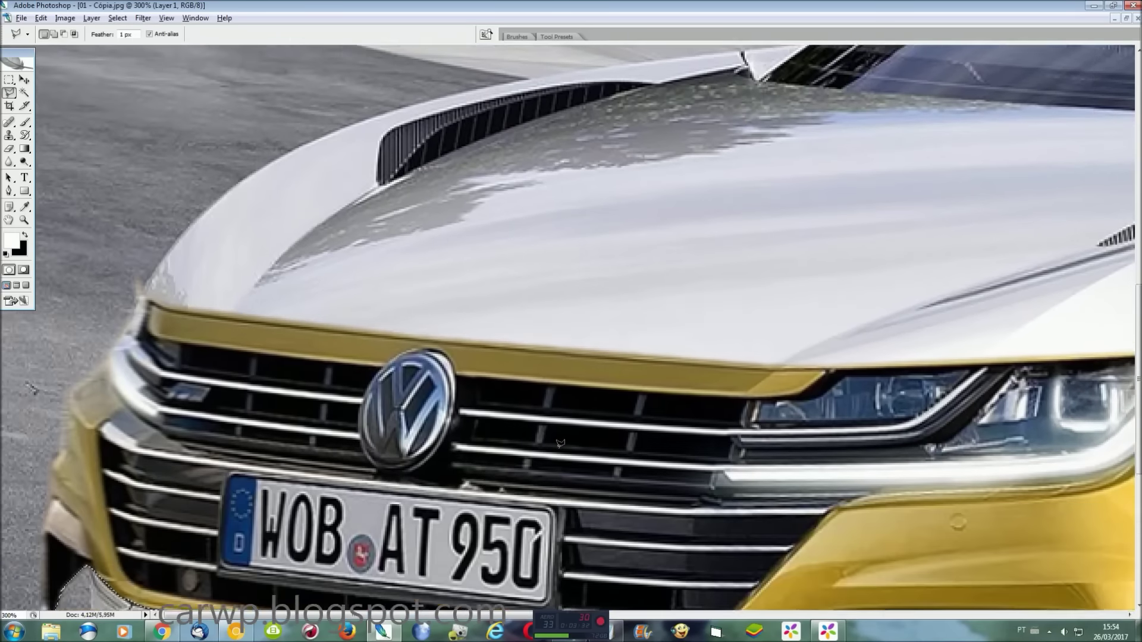
scroll(356, 416, down, 2)
click(171, 174)
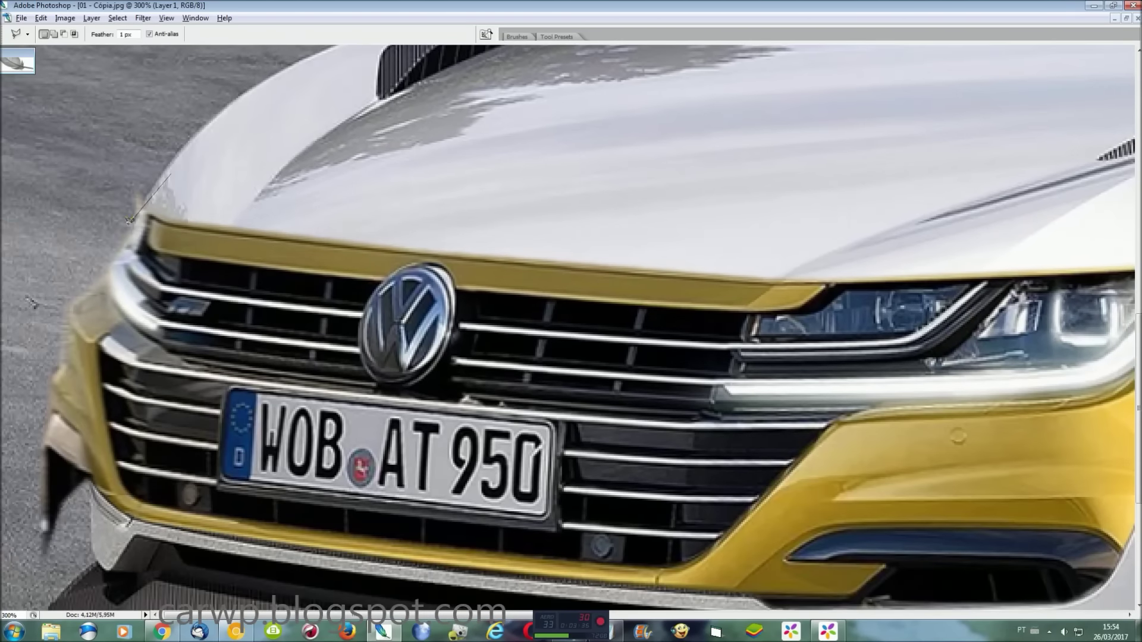
scroll(276, 172, down, 1)
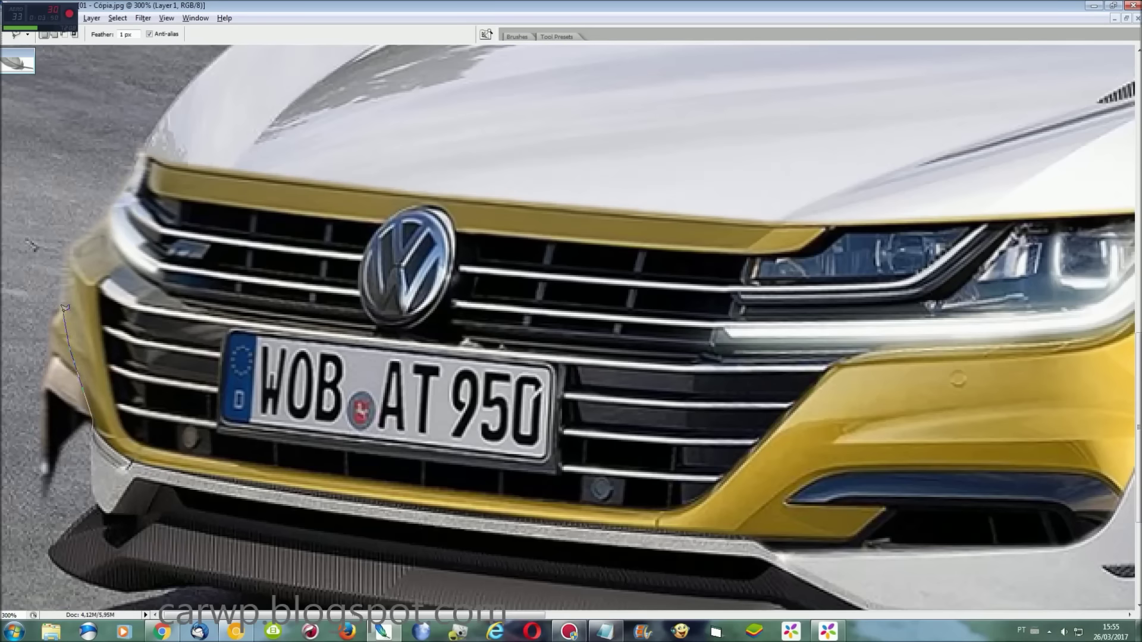
click(25, 230)
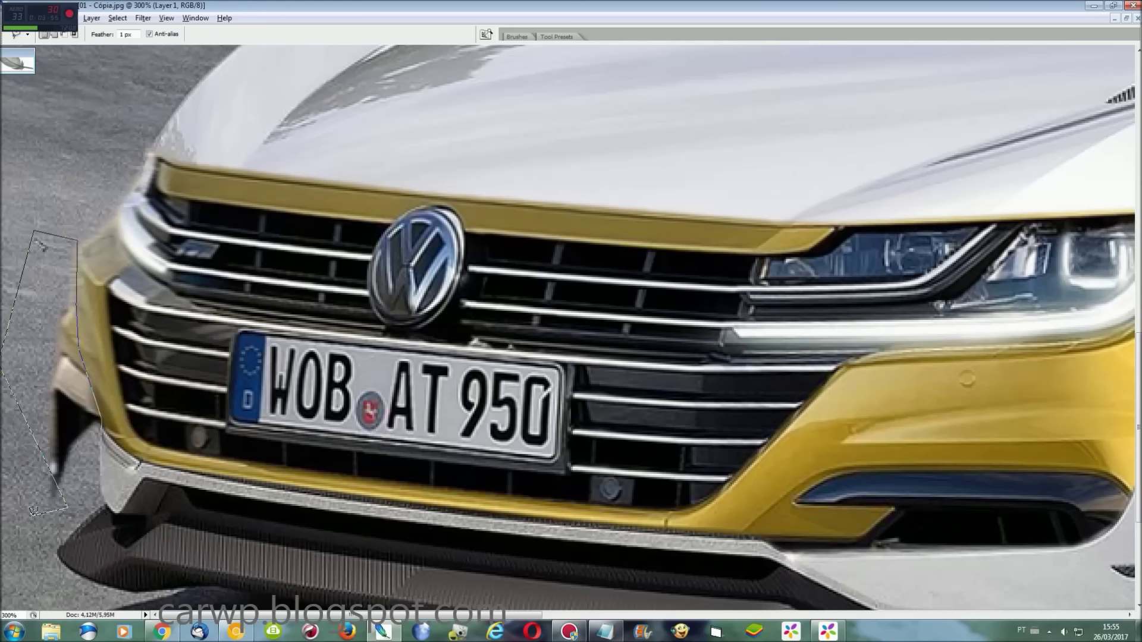
double_click(110, 496)
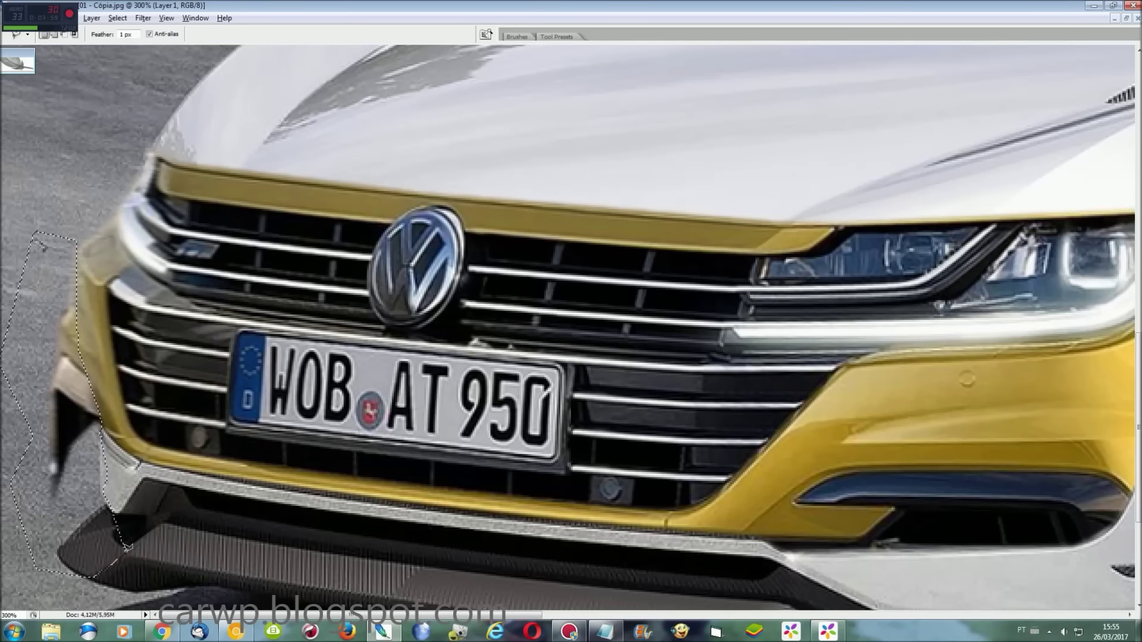
Step: Save the work as 01 - Cópia.psd in Photoshop format
key(ctrl+0)
key(ctrl+shift+s)
key(Return)
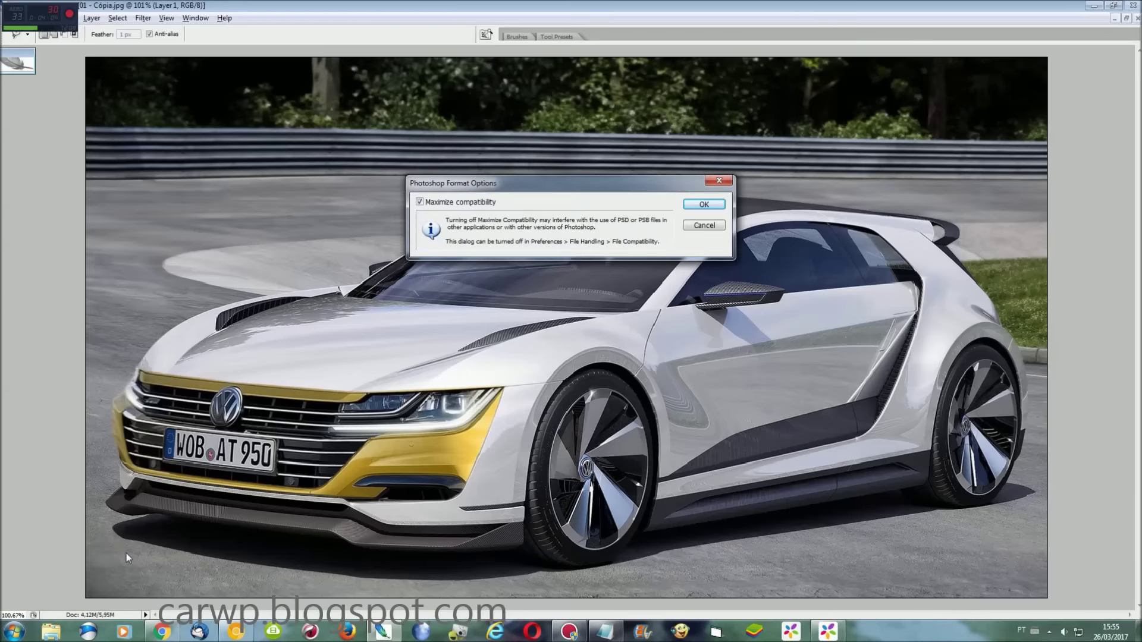
key(Return)
Step: Select Layer 1's outline and bring up Select > Save Selection
key(F7)
right_click(57, 434)
click(89, 467)
click(118, 18)
click(166, 216)
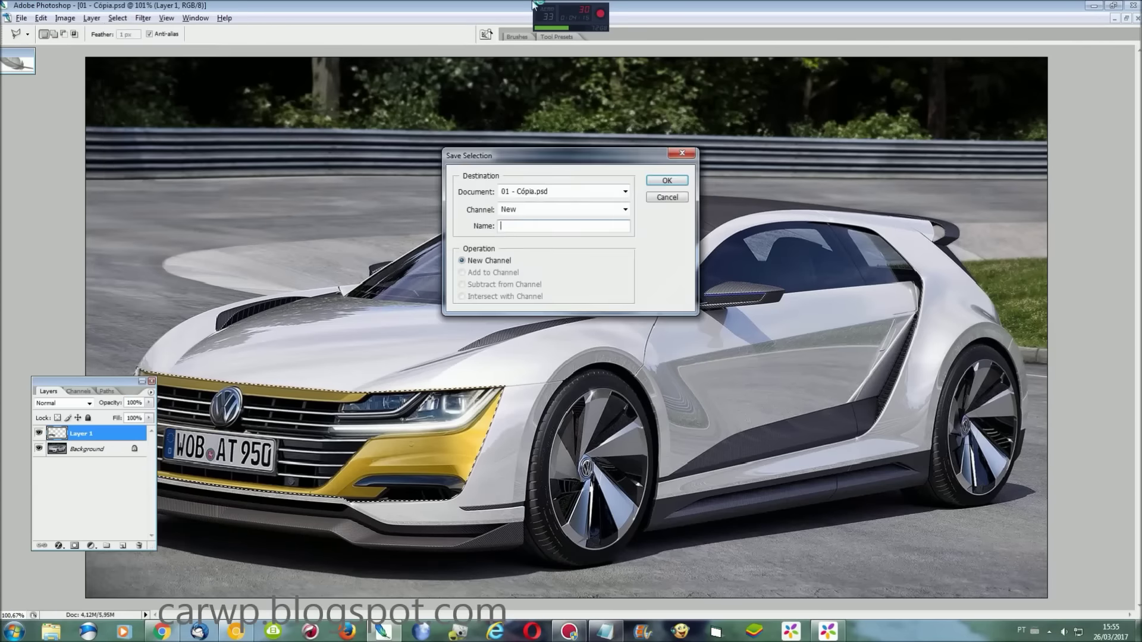
Step: Store the yellow front selection as the channel Temp Front
text(Temp)
text( Scroll)
key(Return)
key(F7)
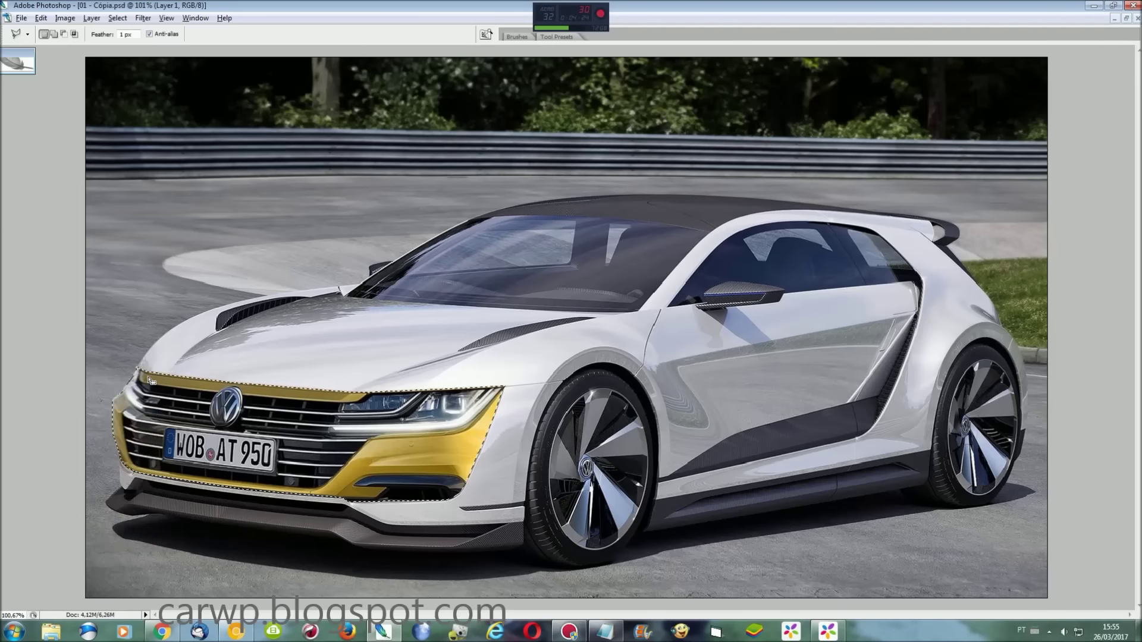
Step: Zoom to 300%, deselect, and start tracing along the yellow bumper's top edge
key(ctrl+plus)
key(ctrl+plus)
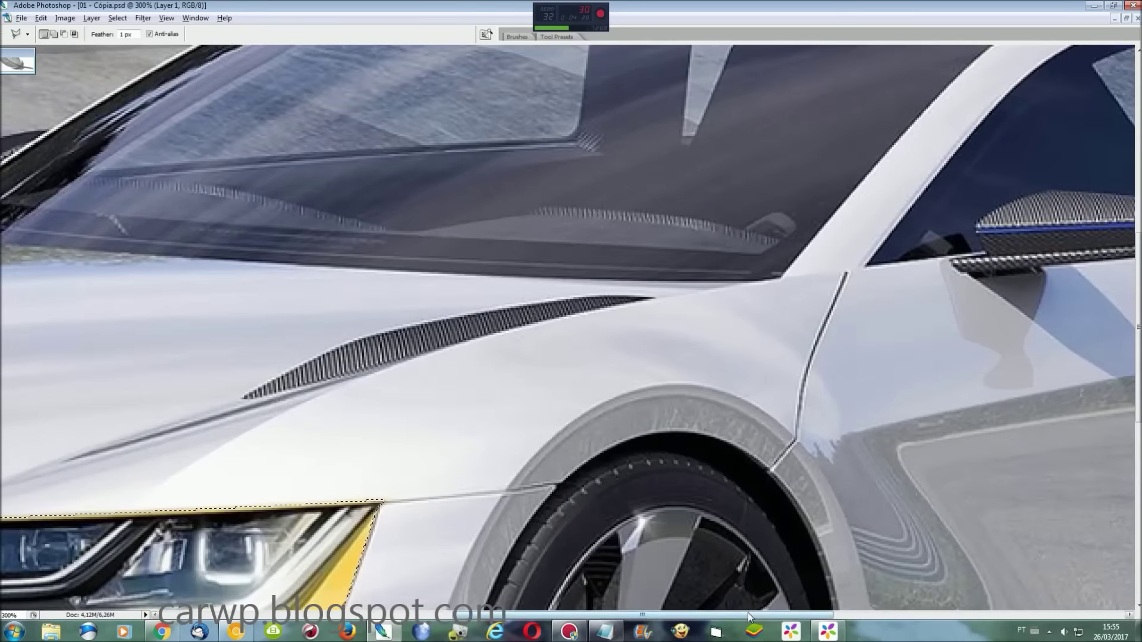
scroll(536, 297, left, 5)
scroll(898, 257, down, 3)
scroll(897, 257, down, 2)
scroll(897, 257, down, 1)
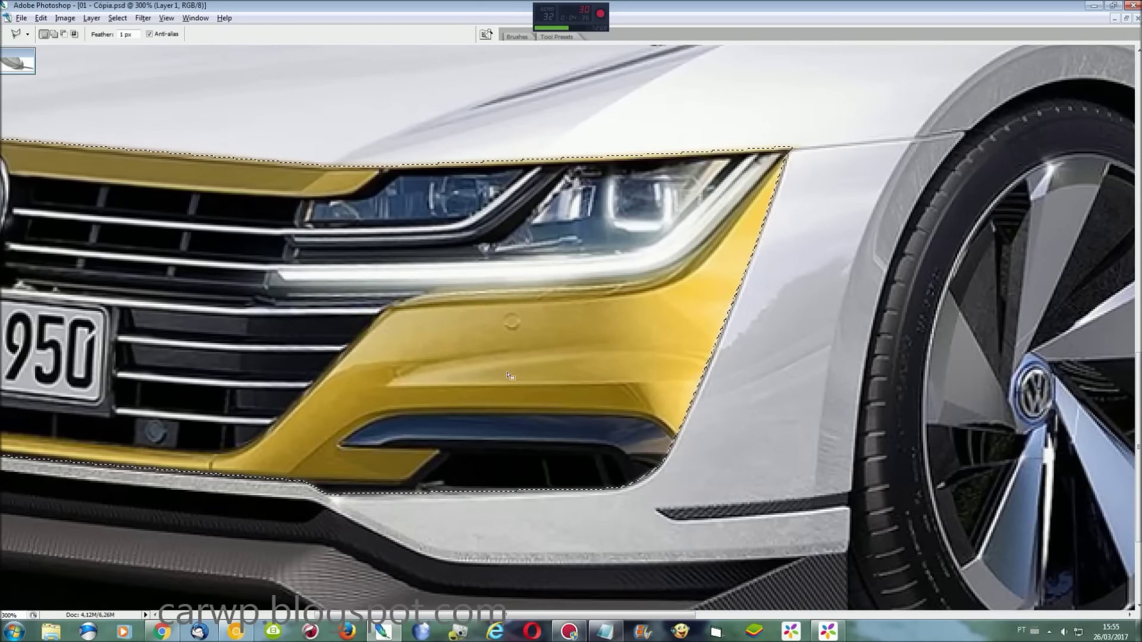
key(ctrl+d)
click(768, 275)
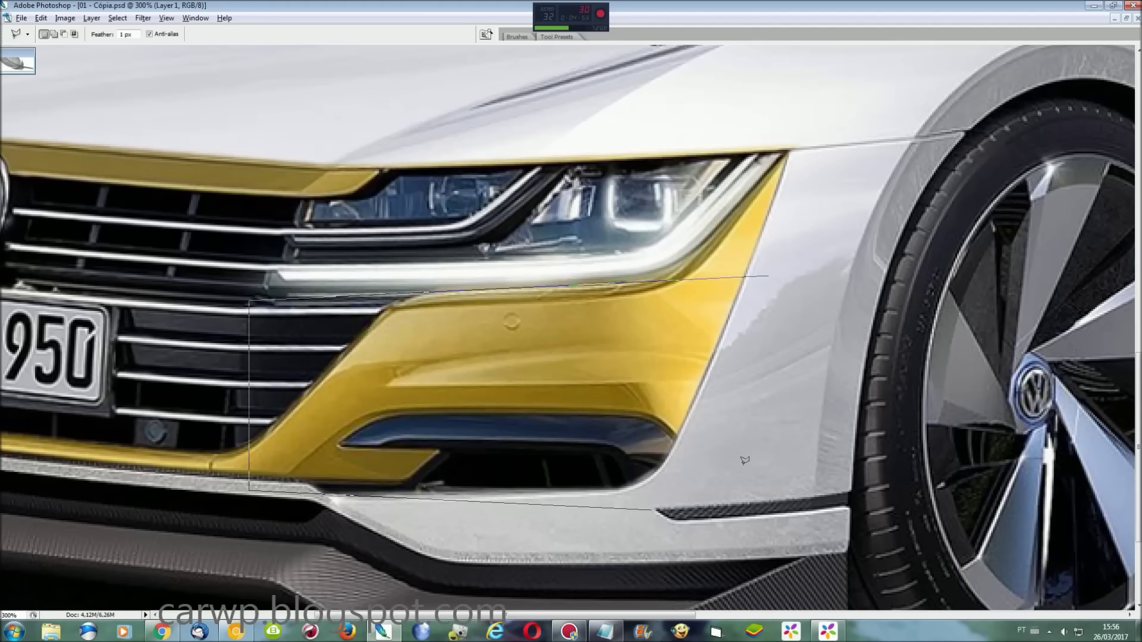
Step: Close the bumper outline and copy that section onto a new Layer 2
key(Return)
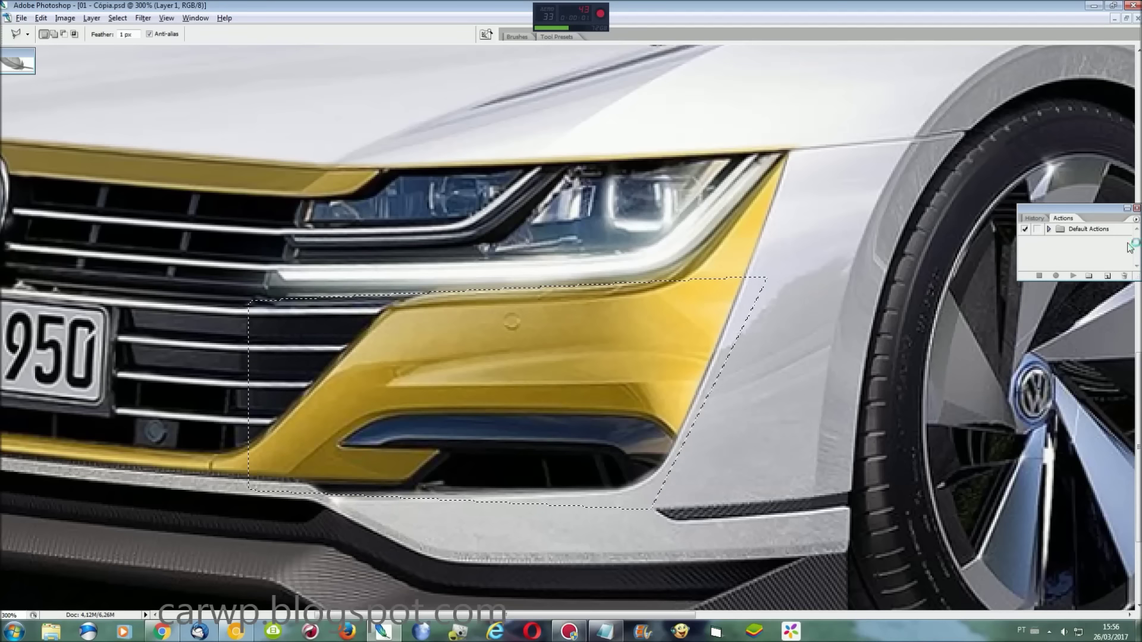
click(1136, 208)
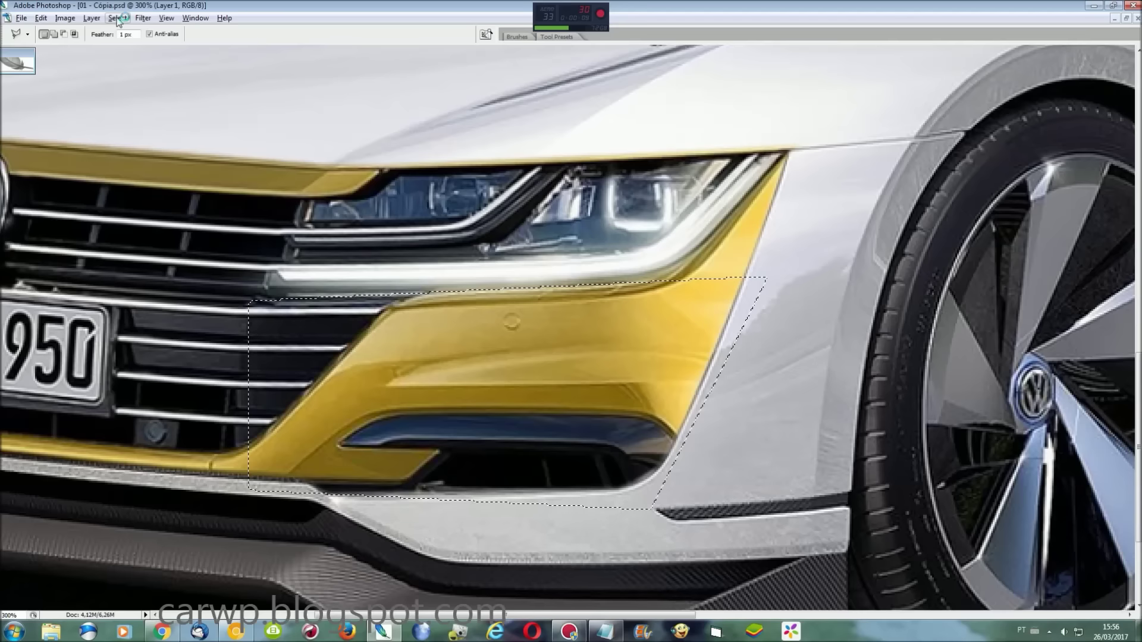
key(ctrl+v)
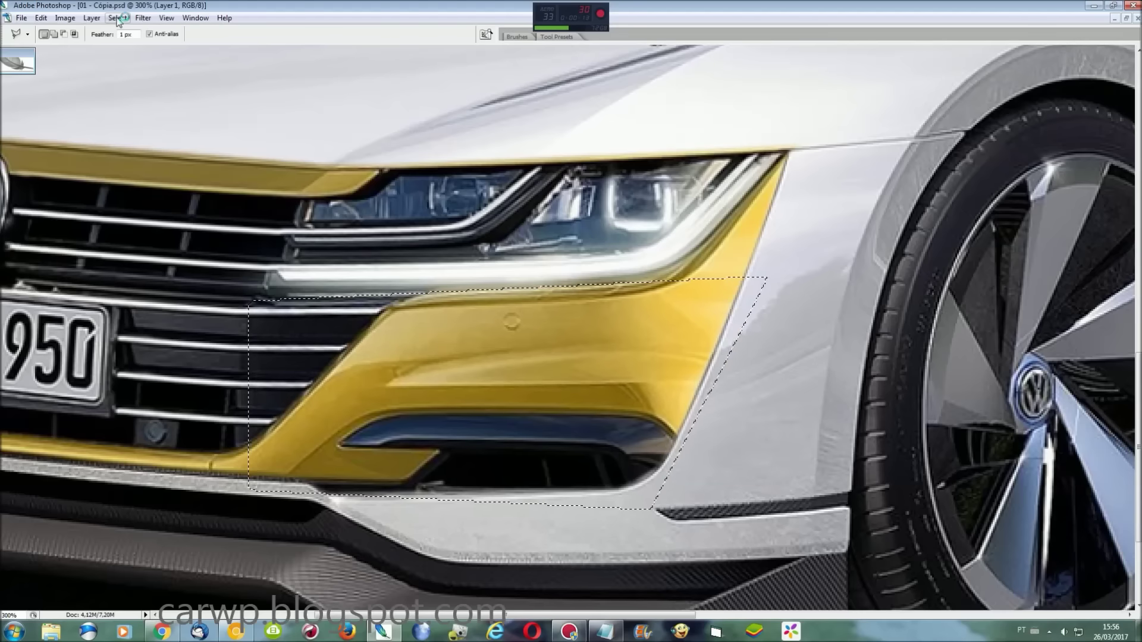
Step: Widen Layer 2 slightly to the right and move it below Layer 1
key(ctrl+t)
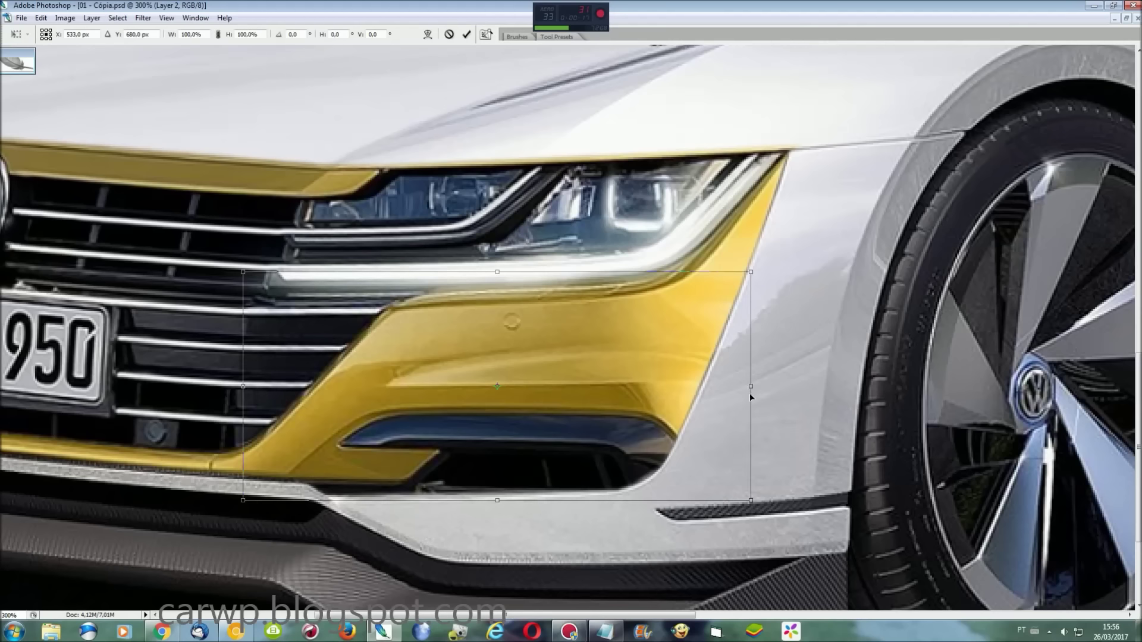
drag(750, 386, 786, 386)
key(Return)
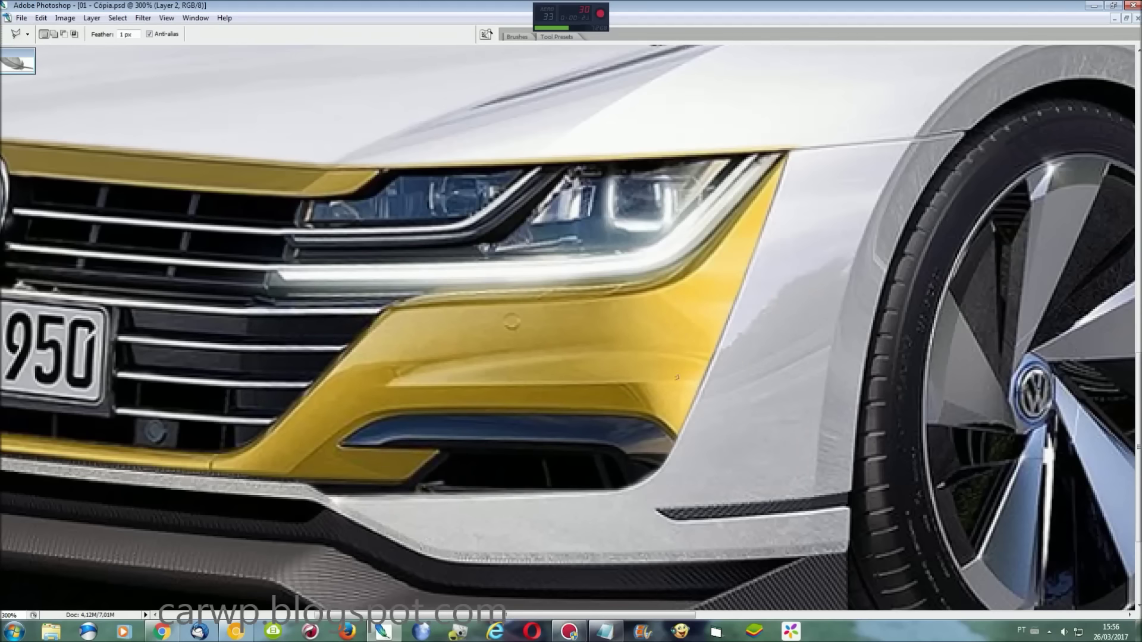
key(F7)
drag(57, 431, 60, 457)
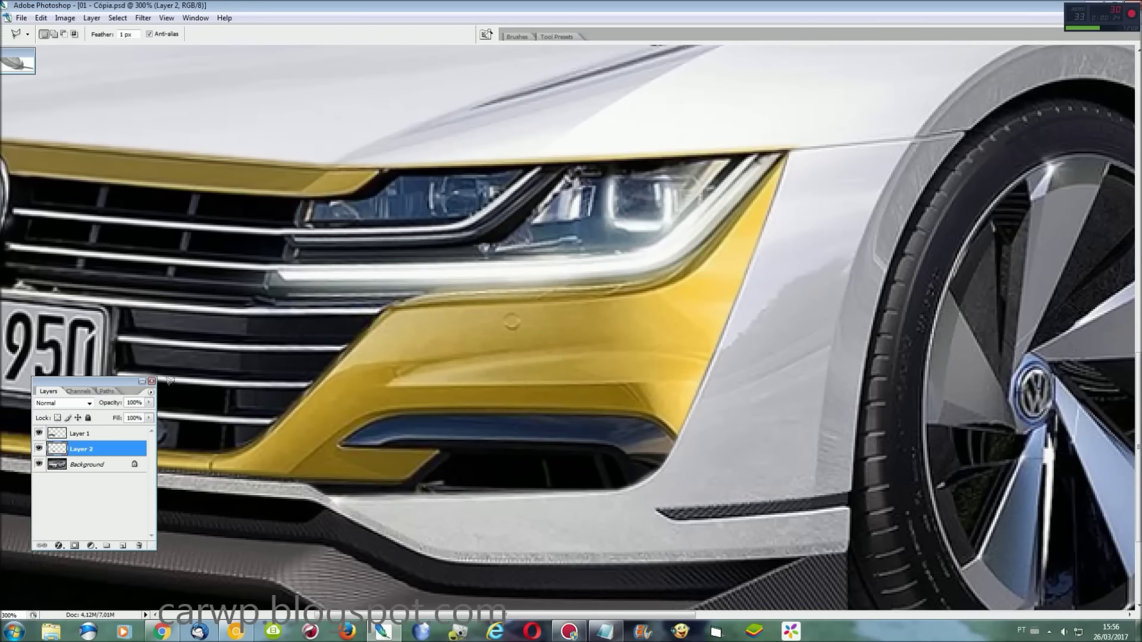
Step: Cancel a trial resize and bring Layer 2 back above Layer 1
key(F7)
key(ctrl+t)
drag(754, 392, 791, 387)
key(Escape)
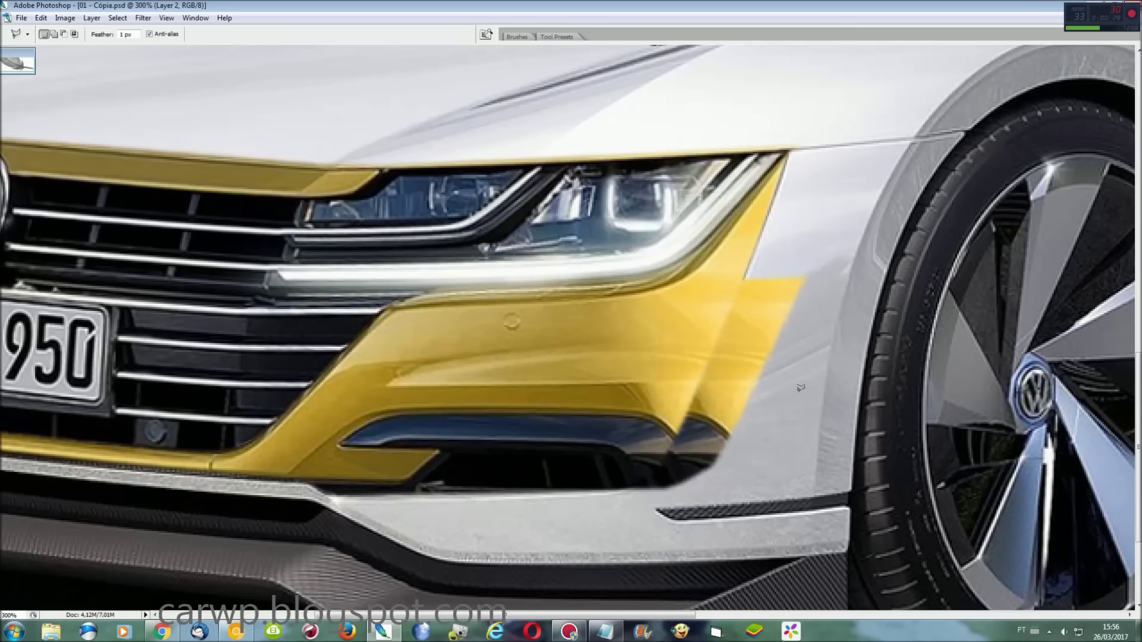
key(F7)
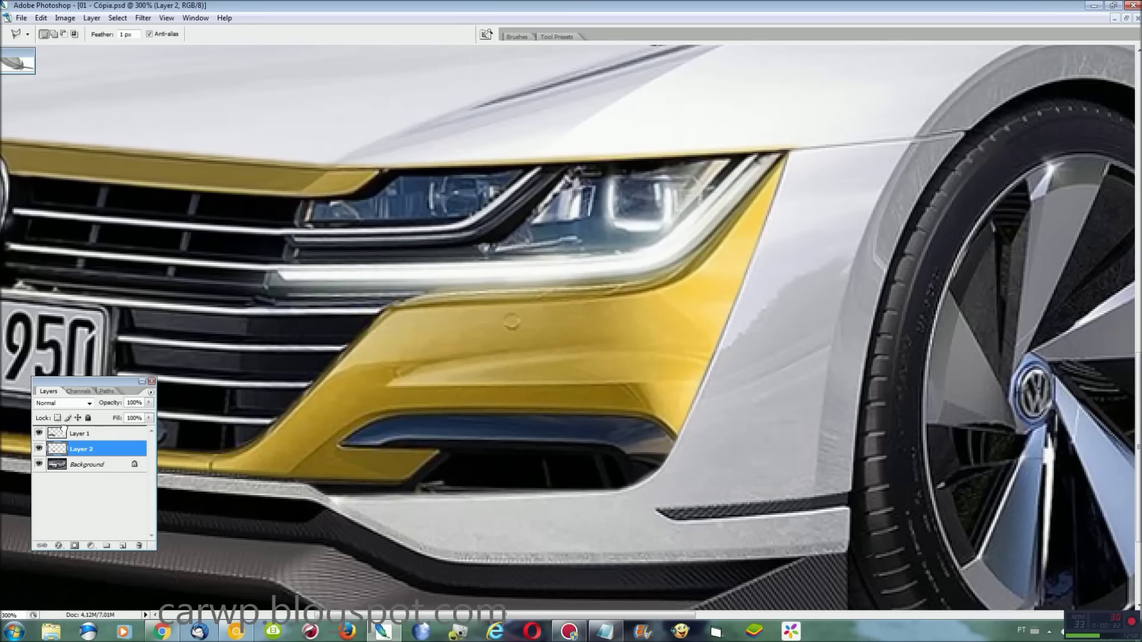
key(ctrl+bracketright)
click(151, 381)
Step: Stretch the yellow bumper copy far right along the car's side
key(ctrl+t)
drag(754, 391, 999, 375)
key(ctrl+minus)
key(ctrl+minus)
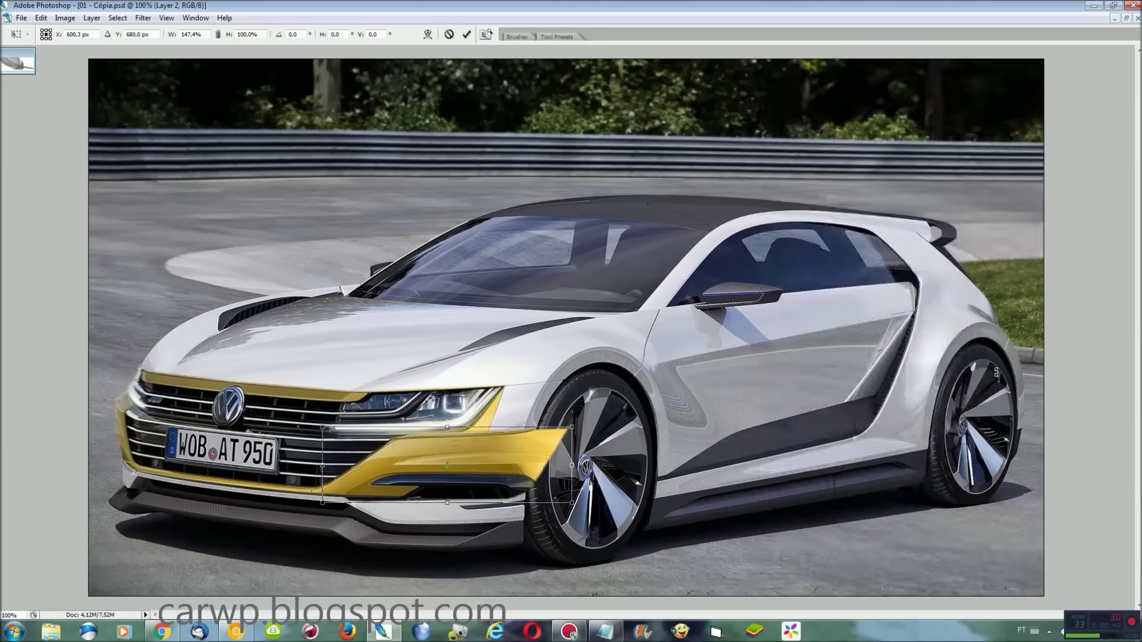
drag(572, 465, 920, 460)
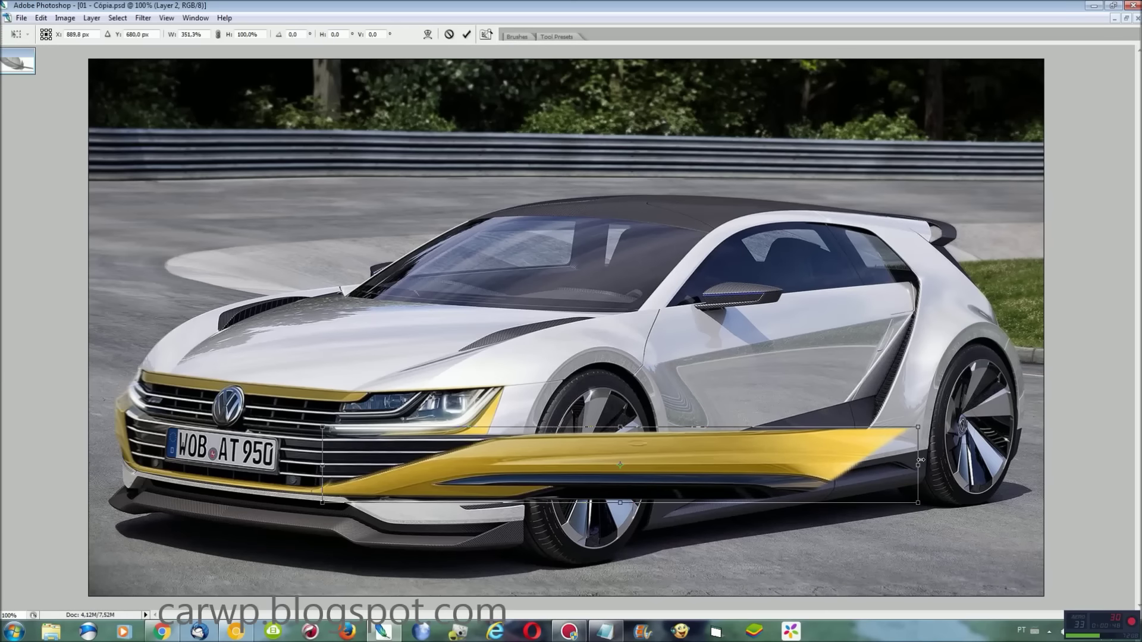
key(Return)
key(l)
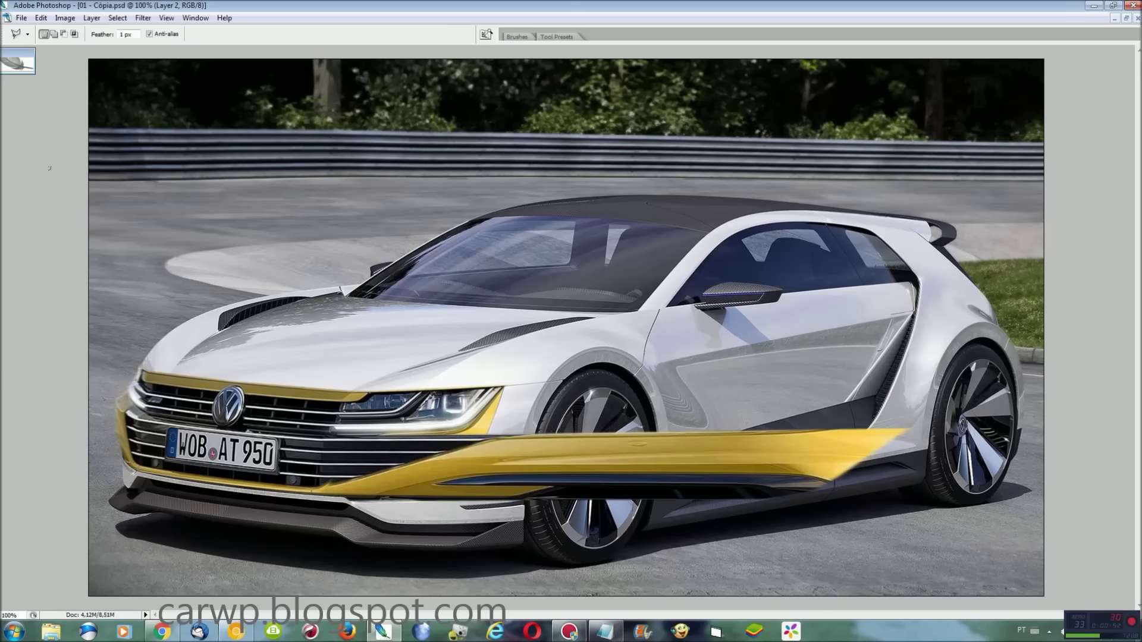
Step: Load the Temp Front selection, invert it, and delete the yellow outside it
click(117, 18)
click(160, 202)
click(625, 211)
click(595, 229)
click(666, 181)
click(118, 17)
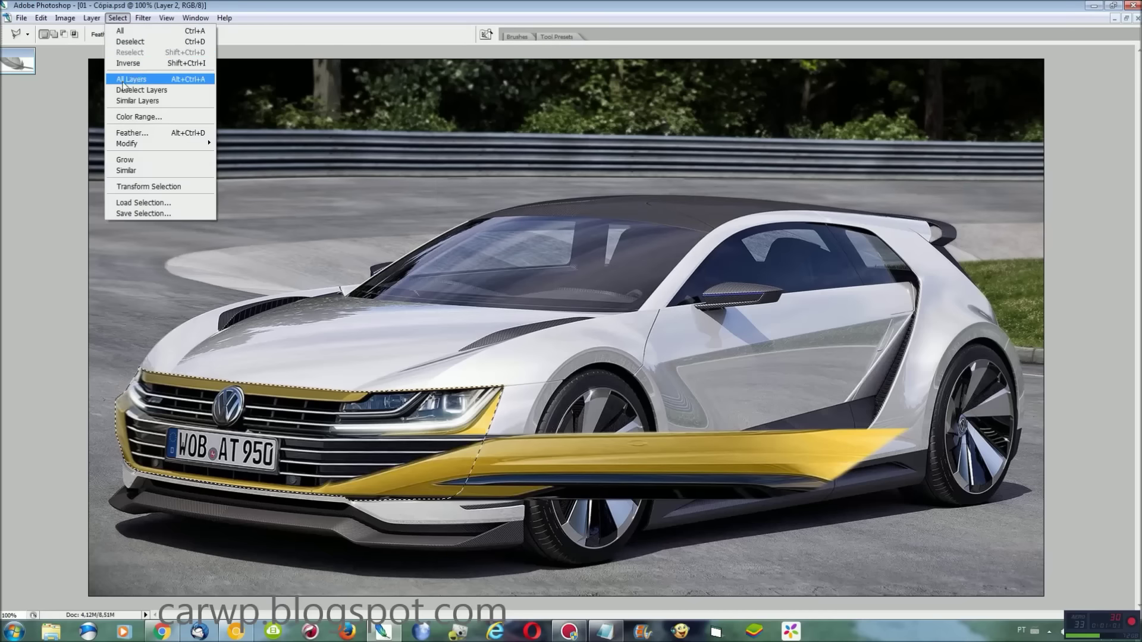
click(130, 64)
key(Delete)
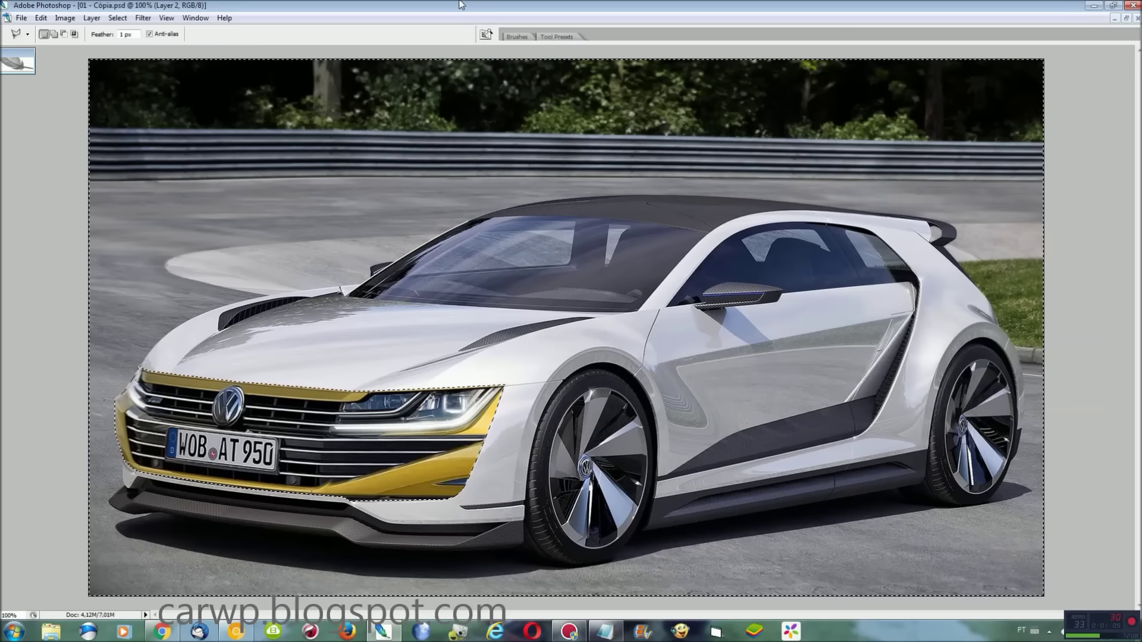
Step: Deselect, zoom in on the car's front, and switch to the Polygonal Lasso tool
key(ctrl+d)
key(ctrl+plus)
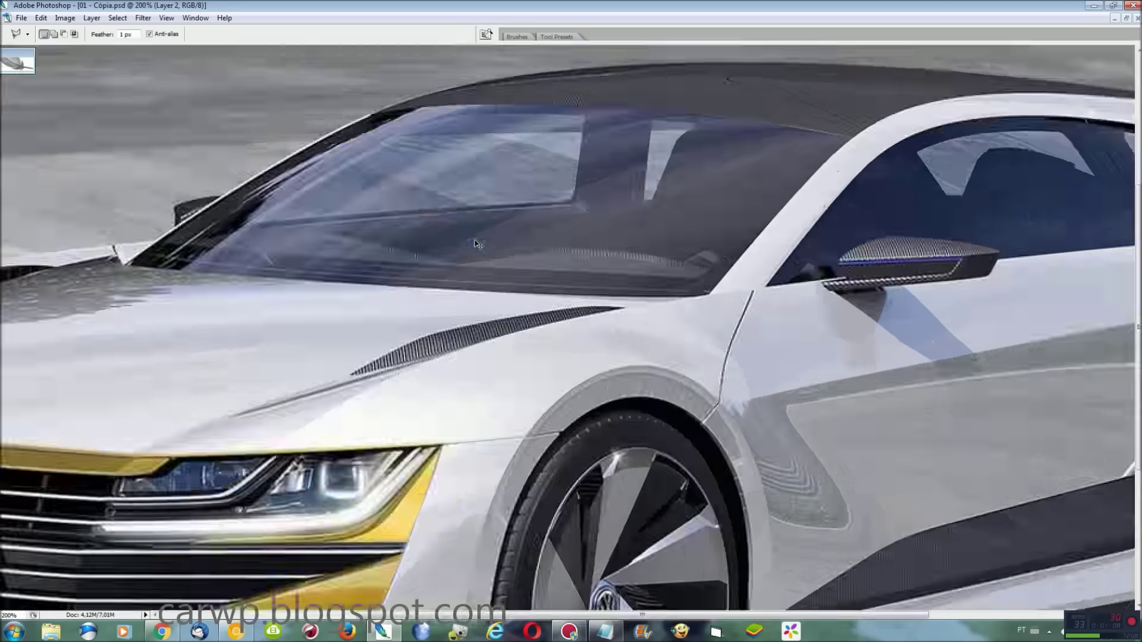
key(ctrl+plus)
key(ctrl+plus)
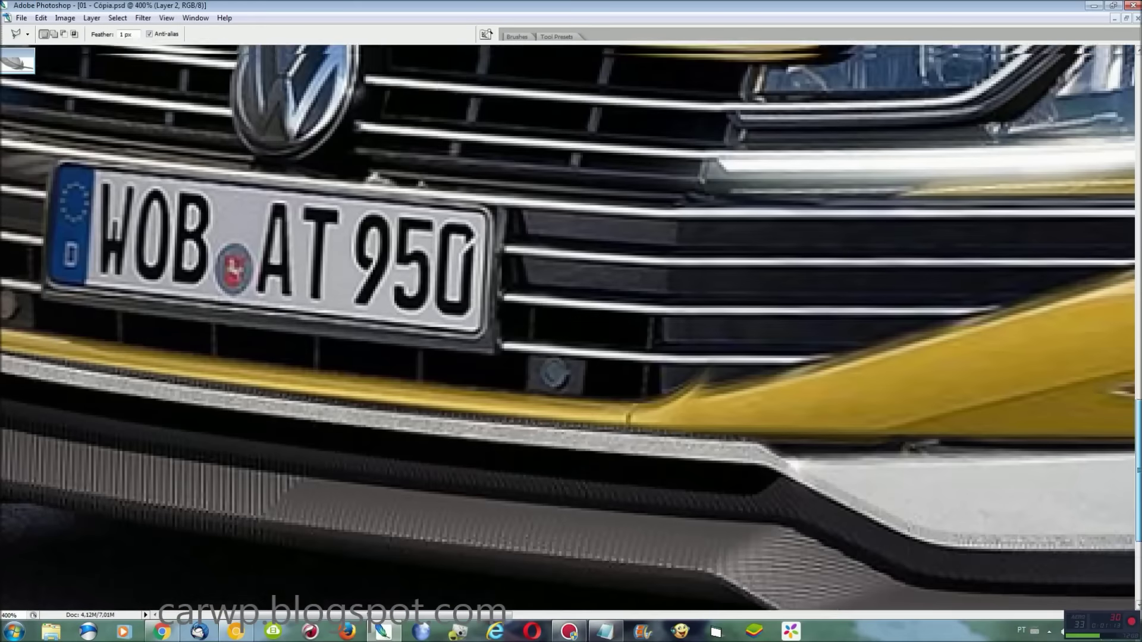
drag(1138, 326, 1137, 458)
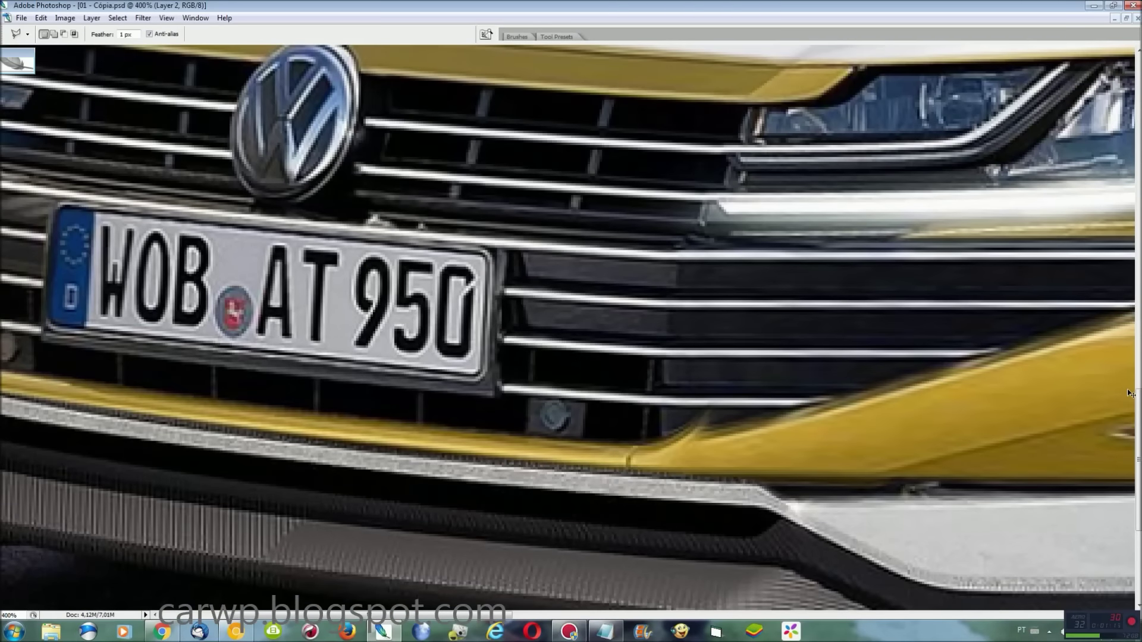
double_click(26, 55)
click(25, 206)
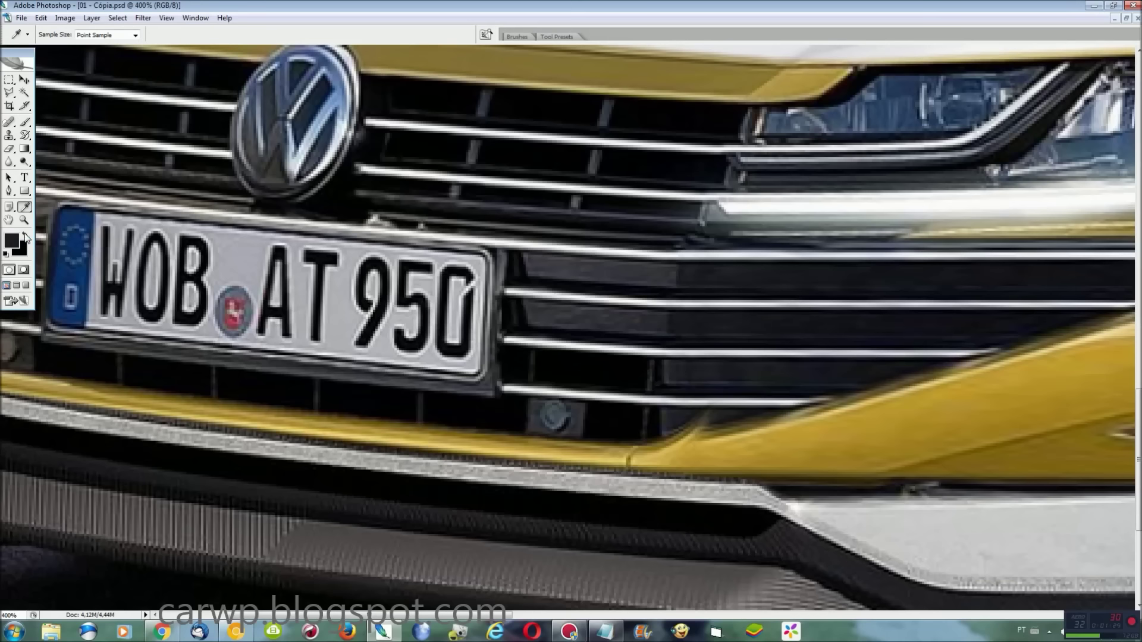
key(l)
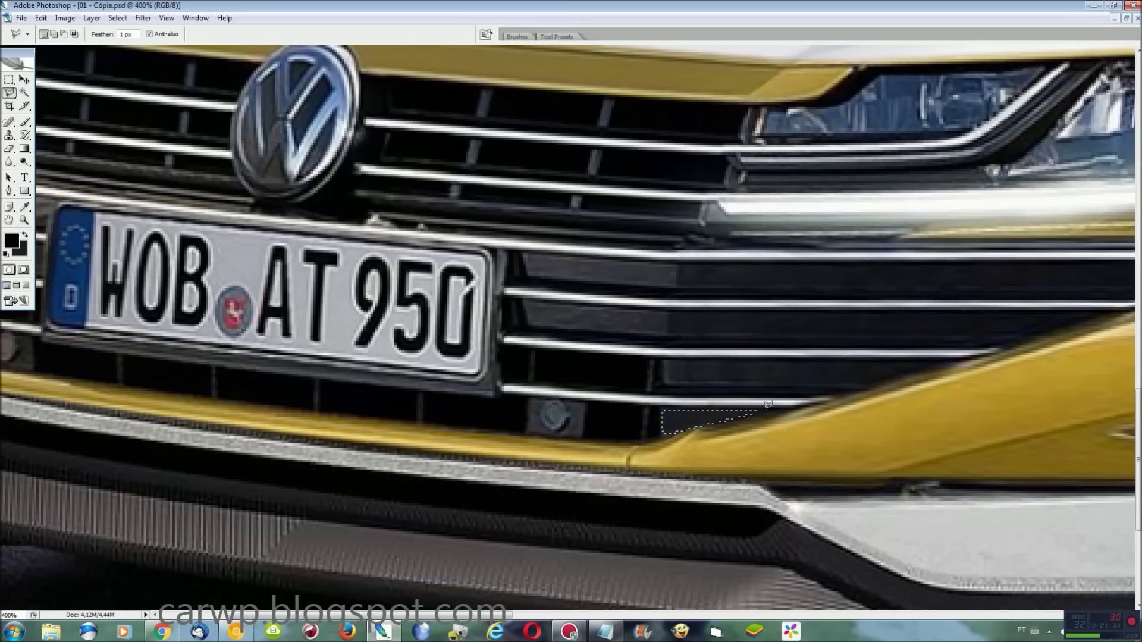
scroll(743, 401, down, 2)
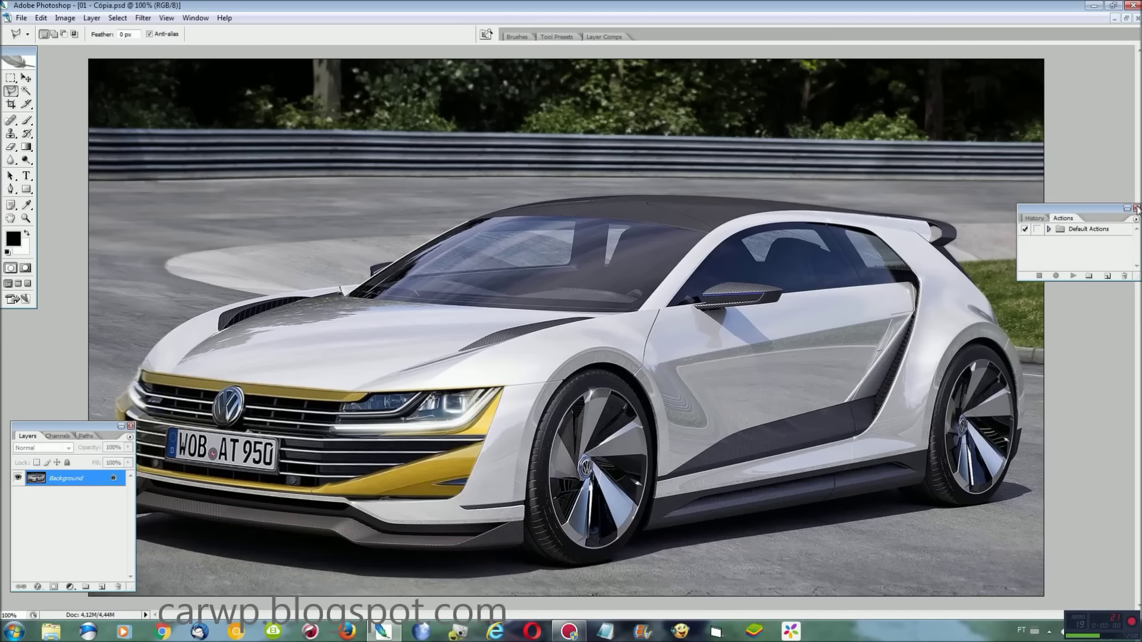
Step: Hide the side panels and zoom to 400% on the trim below the grille
click(1137, 209)
click(131, 427)
key(ctrl+plus)
key(ctrl+plus)
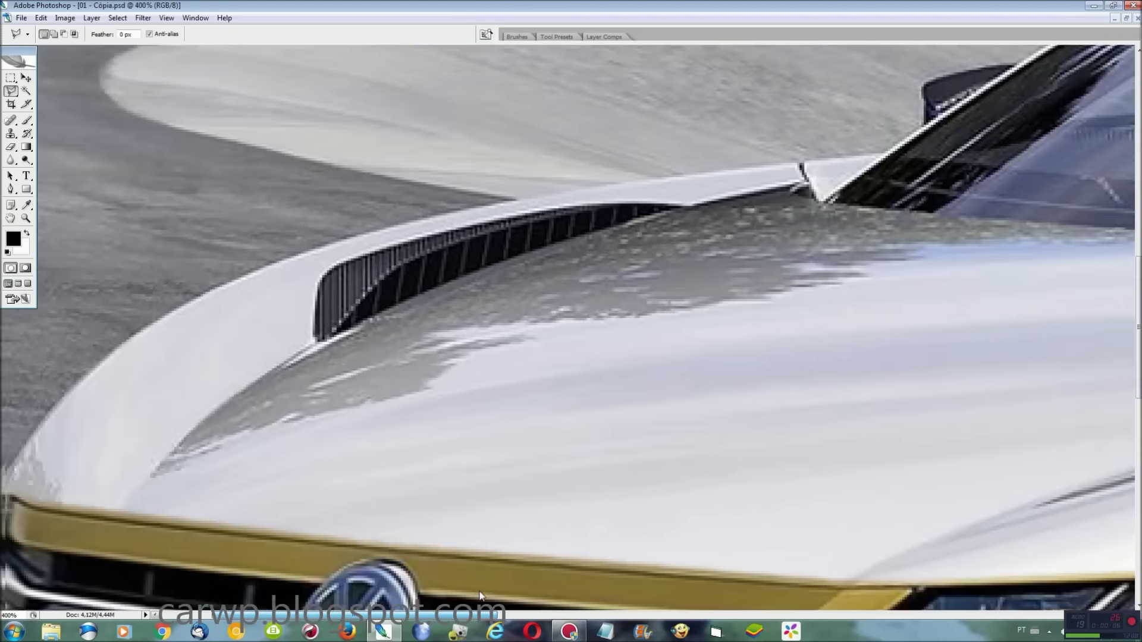
mouse_move(775, 602)
mouse_down()
mouse_move(507, 620)
mouse_move(600, 467)
mouse_up()
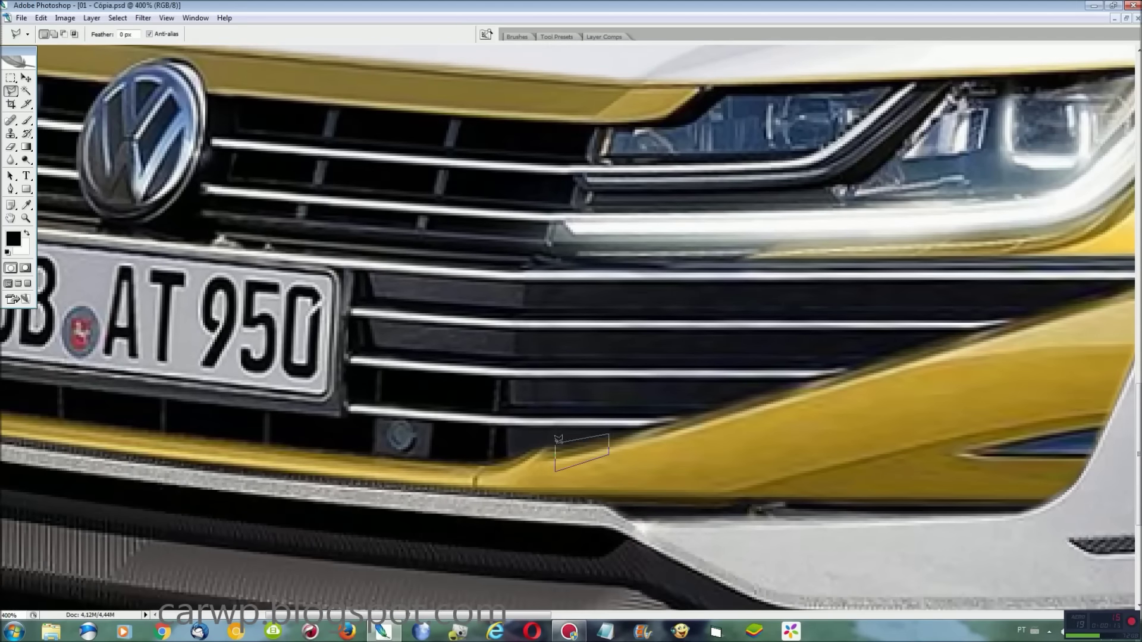
Step: Copy the trim piece to a new layer, stretch it about 204% leftward, and skew it down
key(ctrl+j)
key(ctrl+t)
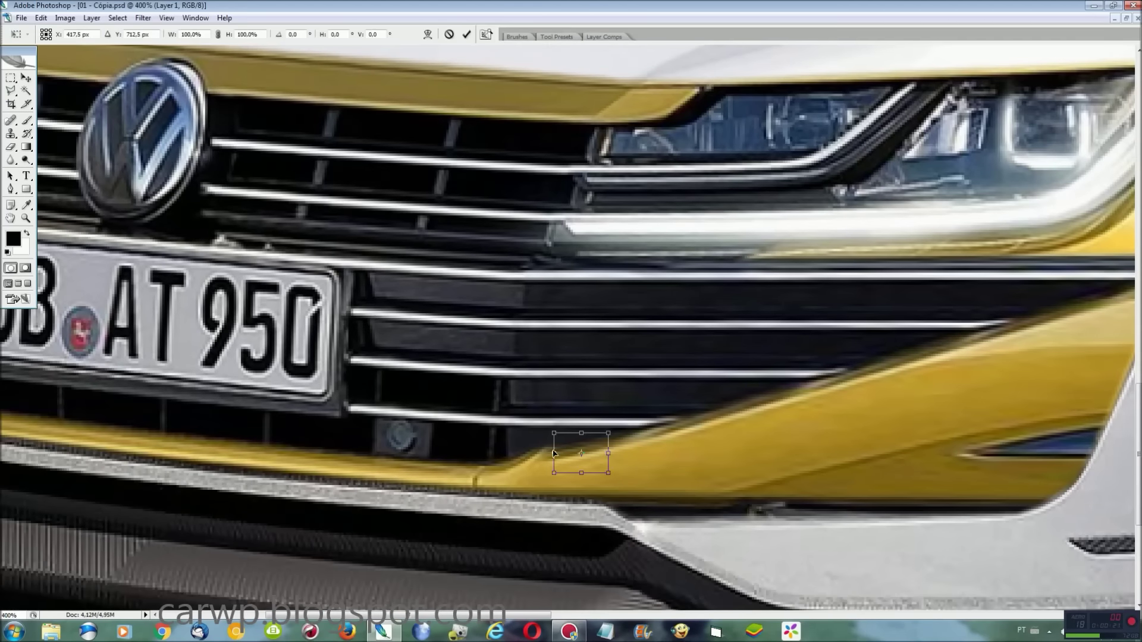
drag(553, 453, 496, 453)
right_click(510, 455)
key(Escape)
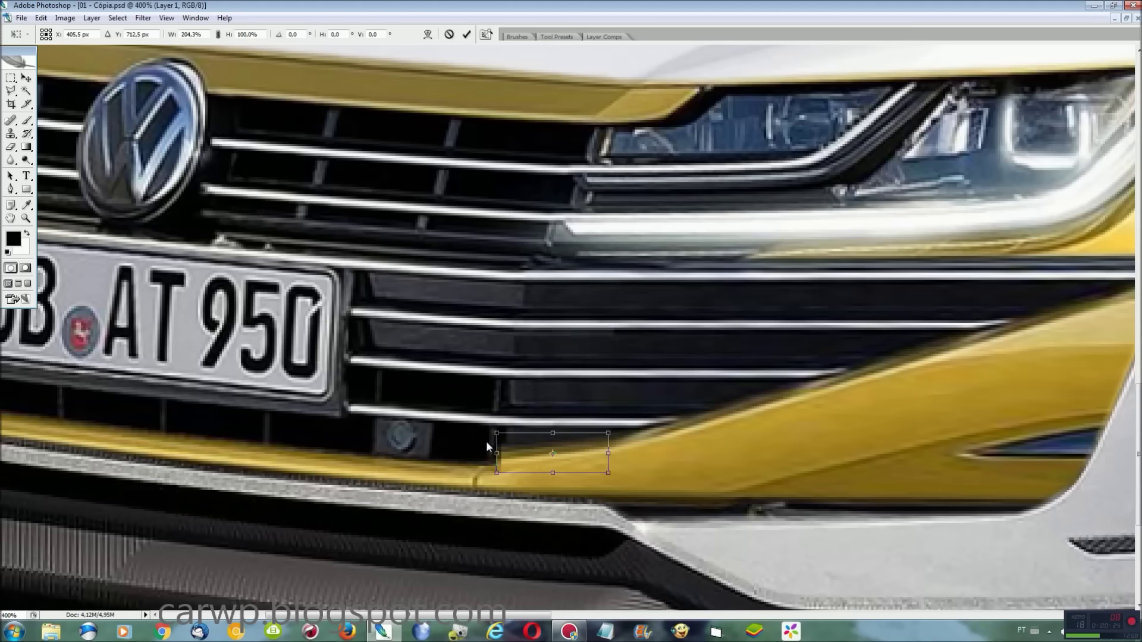
drag(495, 453, 490, 470)
key(Return)
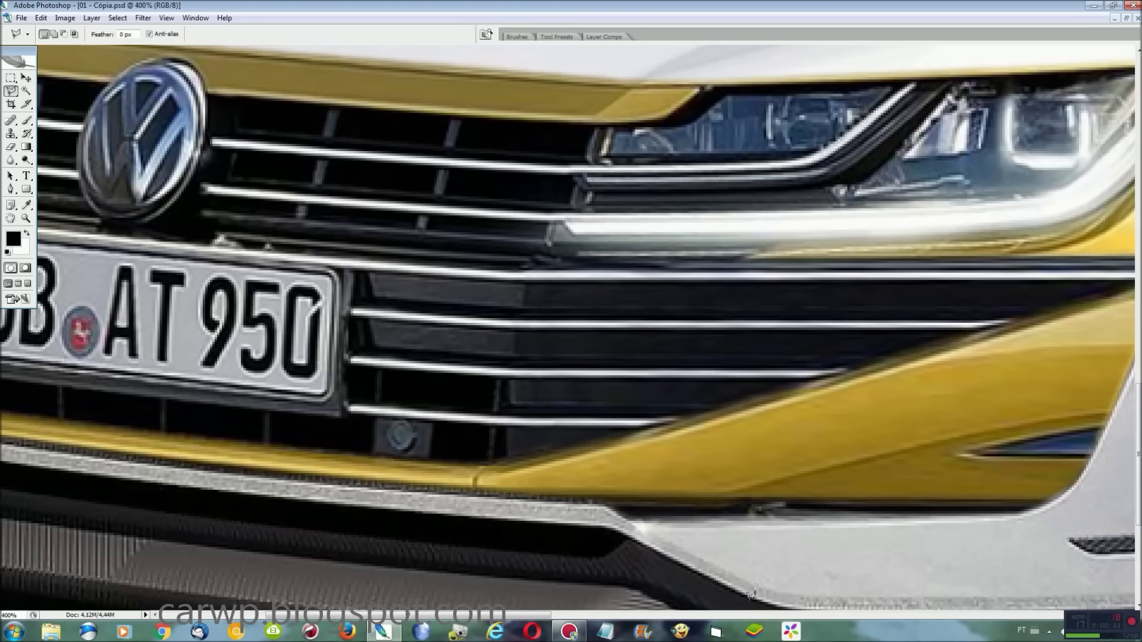
scroll(379, 581, left, 5)
scroll(636, 591, right, 12)
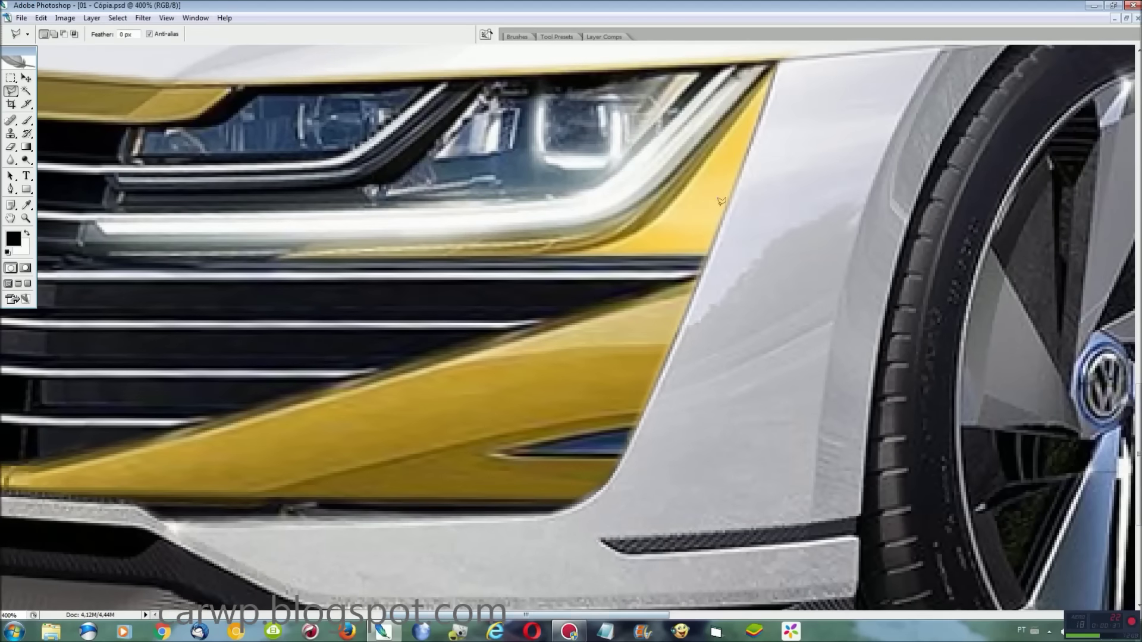
Step: Reload the saved Temp Front selection of the yellow trim
click(117, 18)
click(138, 204)
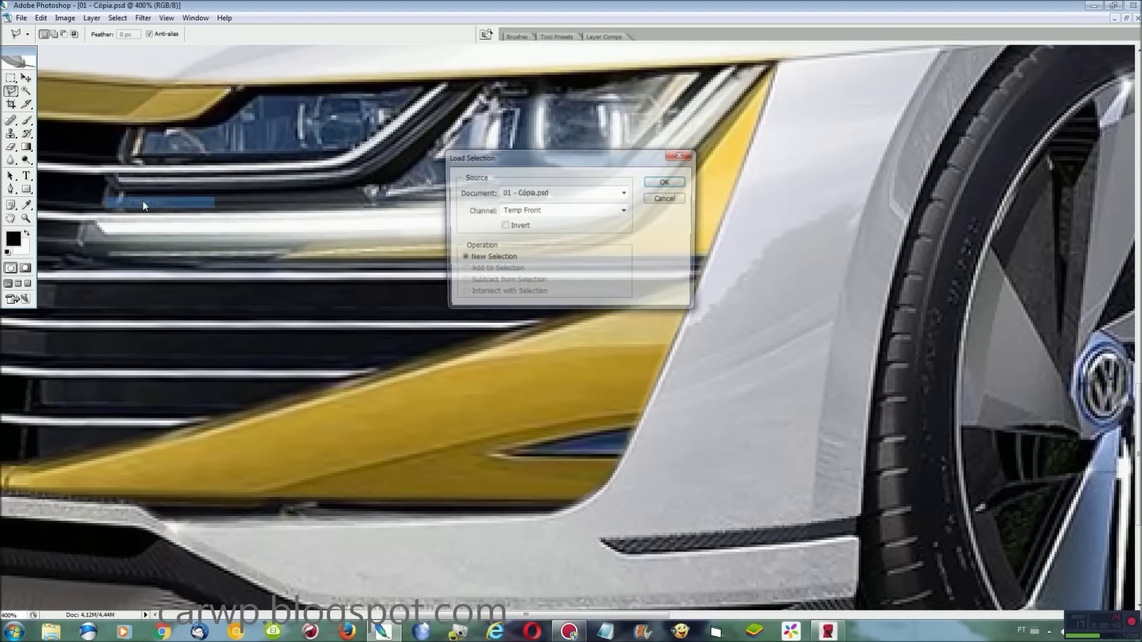
click(674, 185)
Step: Subtract the lower strip from the selection and copy the trim to a new layer for transforming
alt+click(689, 421)
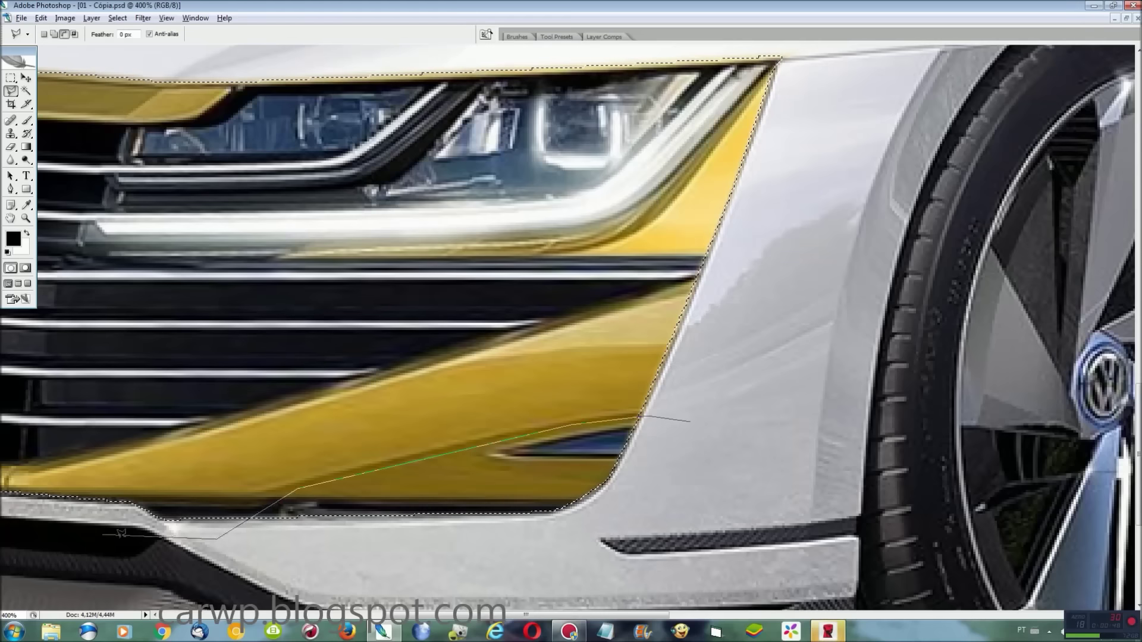
click(22, 487)
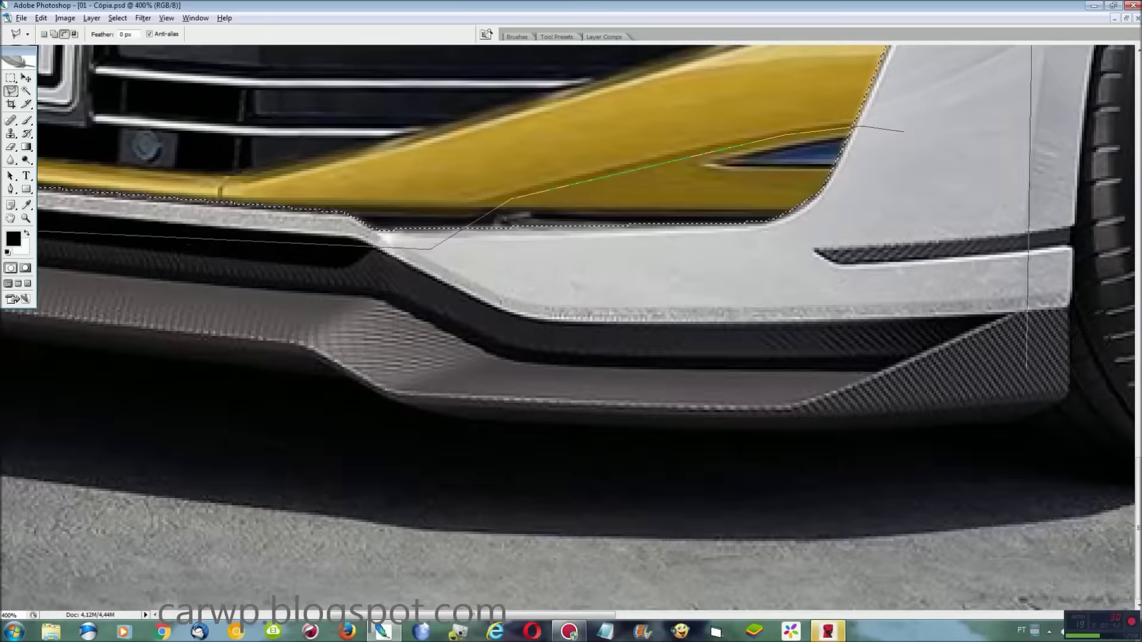
double_click(946, 127)
alt+click(868, 205)
click(376, 191)
double_click(880, 303)
key(ctrl+j)
key(ctrl+t)
scroll(828, 184, up, 2)
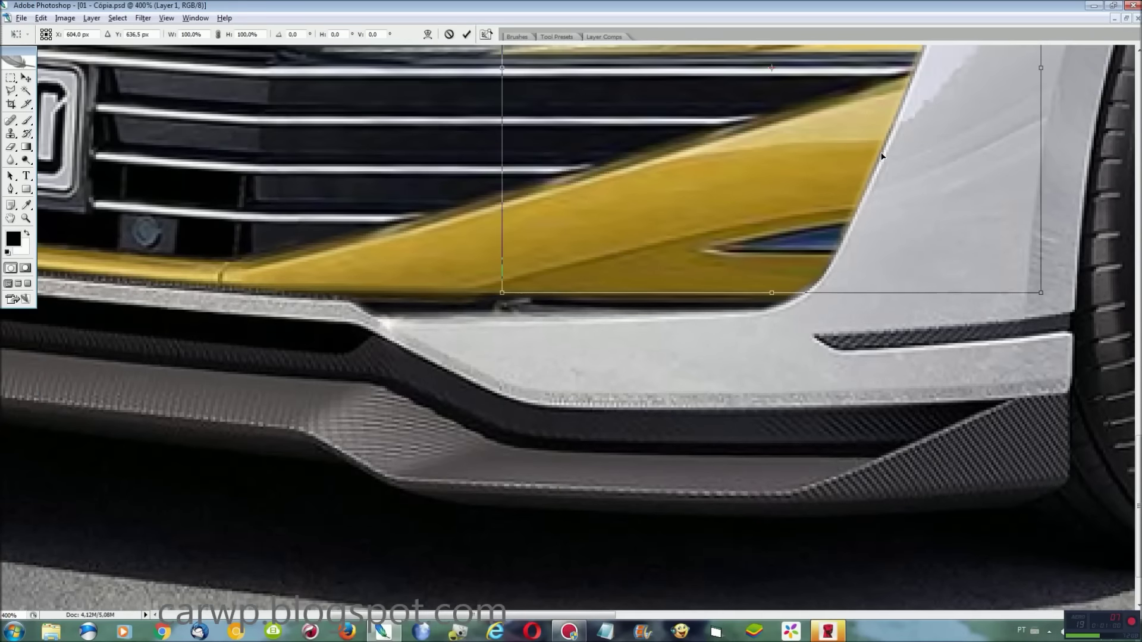
Step: Warp the copied trim's lower-right area up and outward to follow the bumper curve
scroll(828, 184, up, 3)
scroll(827, 180, up, 3)
right_click(791, 407)
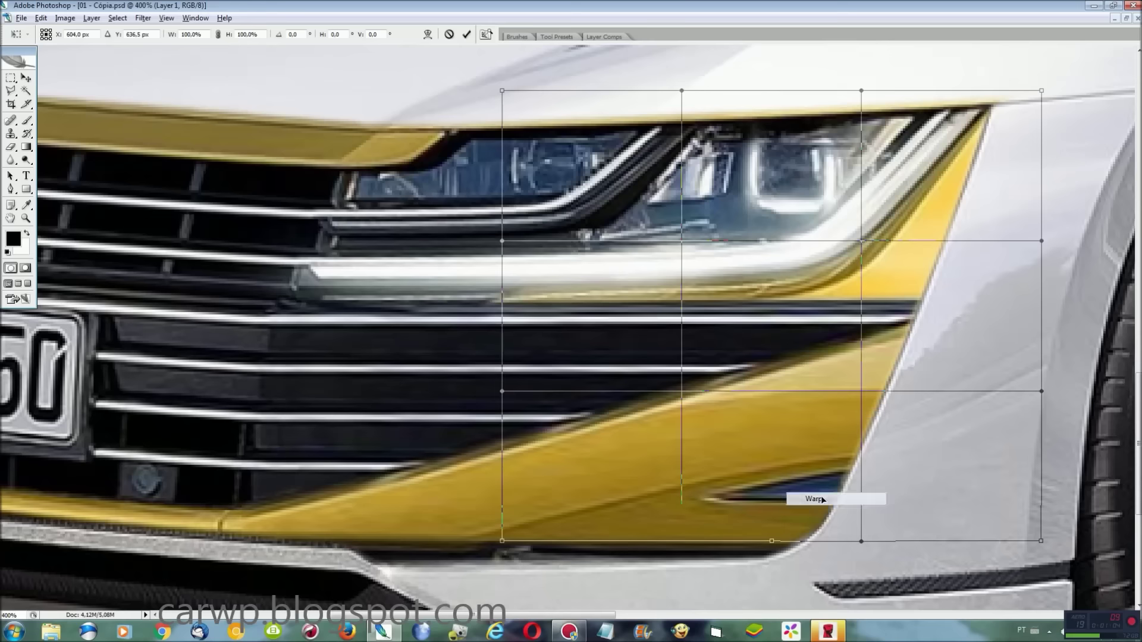
click(845, 501)
drag(744, 505, 881, 472)
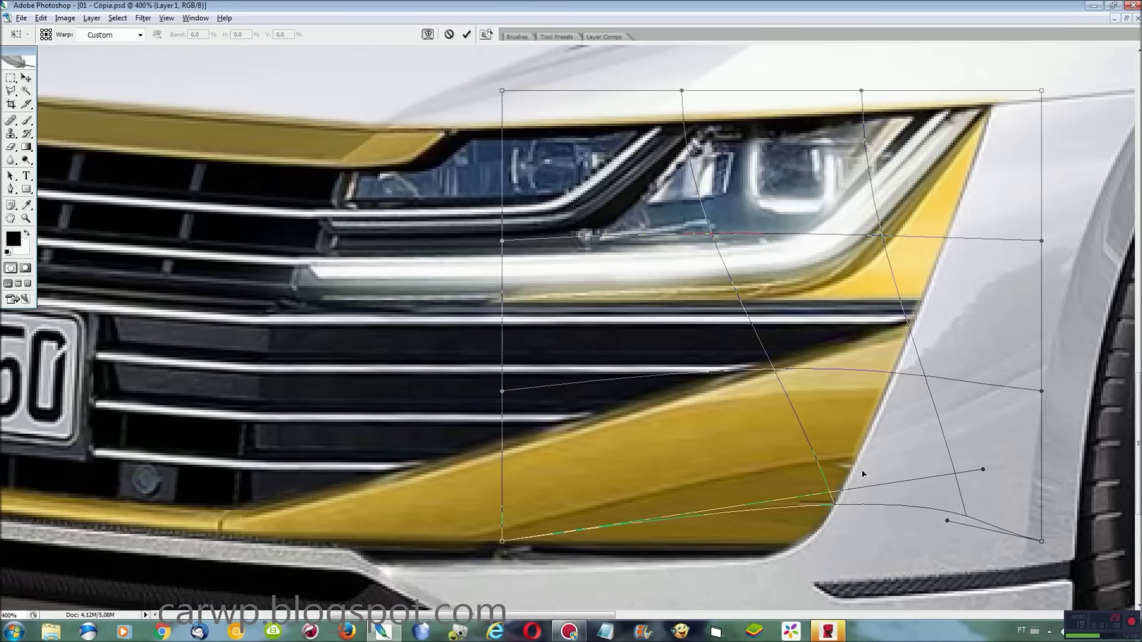
key(Return)
Step: Select the Smudge tool with a soft 25 px brush at 0% hardness
click(11, 159)
click(57, 184)
click(79, 34)
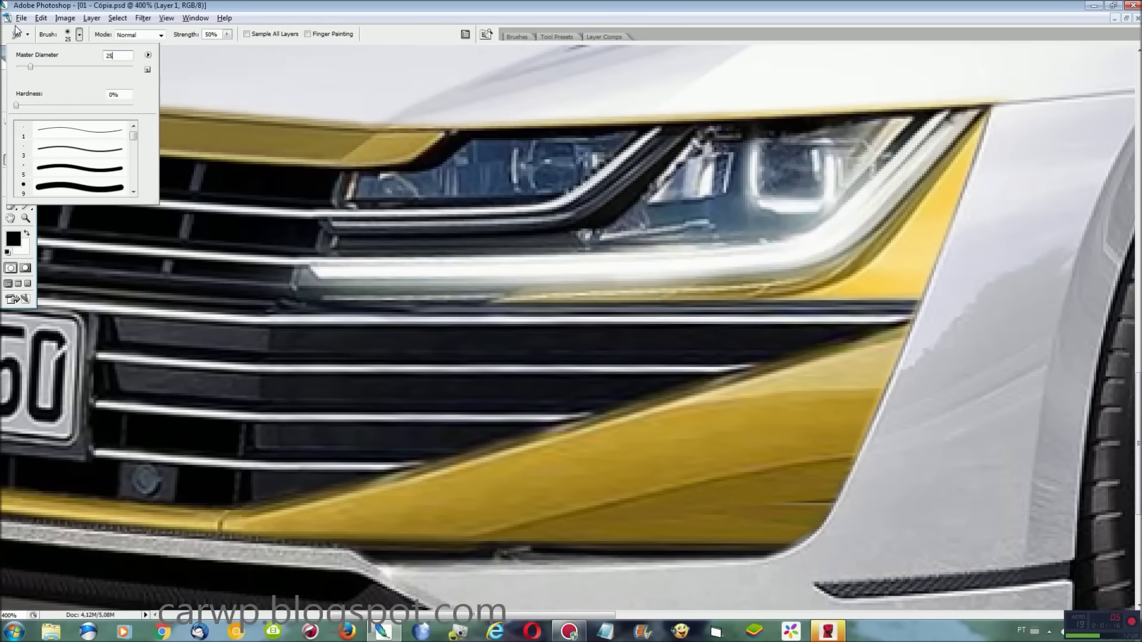
Step: Smear out the dark streak where the yellow trim meets the white bodywork
key(Return)
drag(816, 506, 864, 499)
key(ctrl+0)
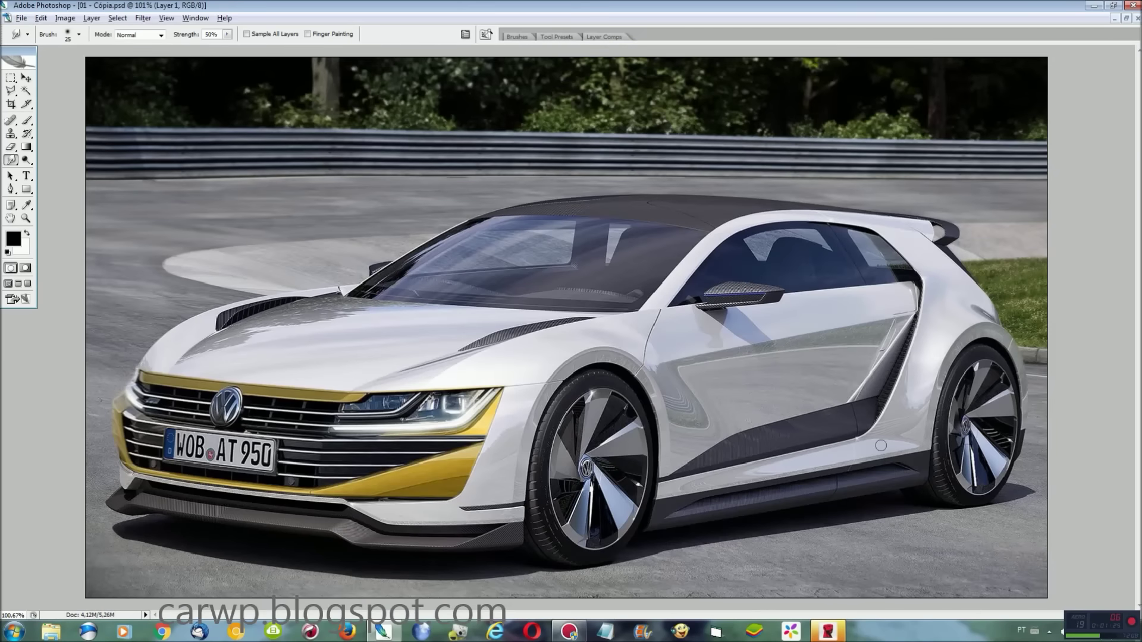
key(ctrl+plus)
key(ctrl+plus)
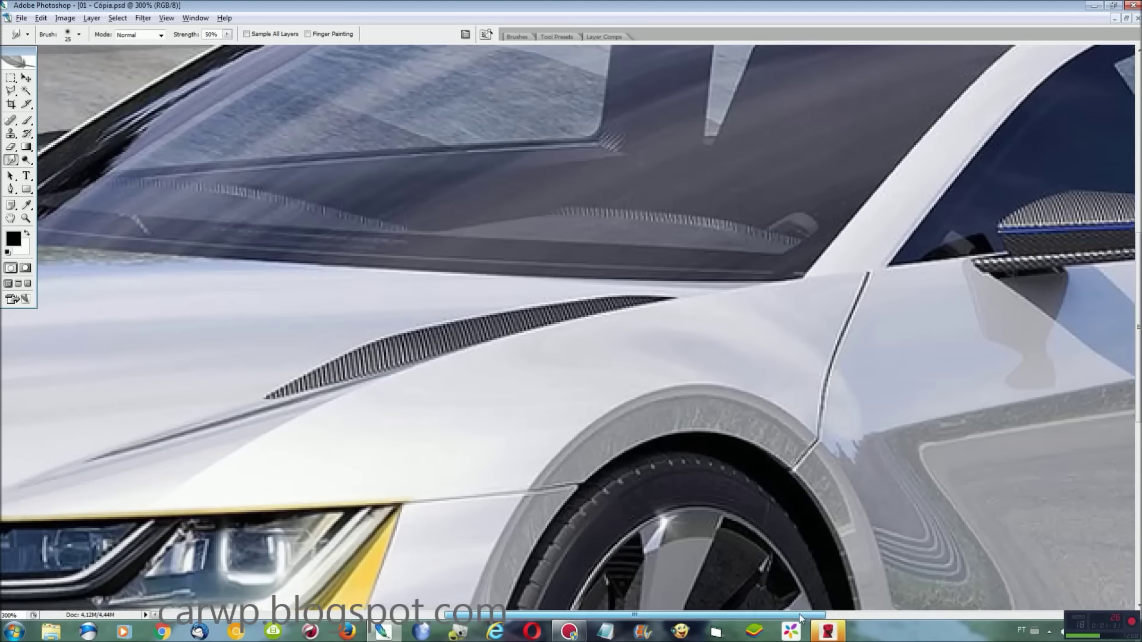
drag(801, 619, 649, 618)
scroll(950, 458, down, 1)
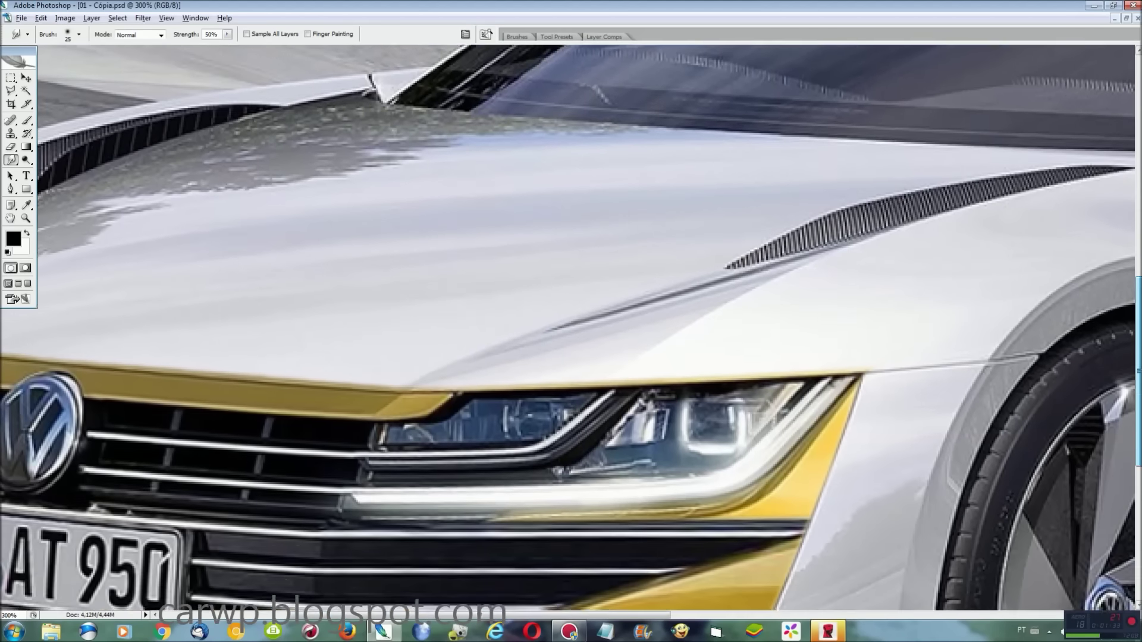
scroll(950, 457, down, 4)
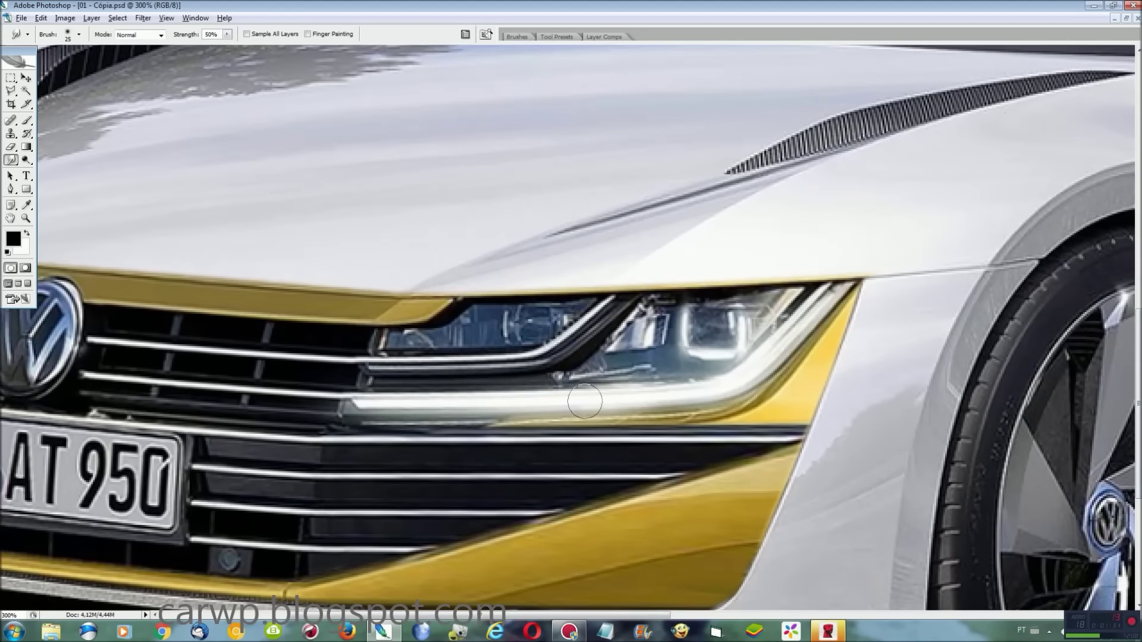
key(l)
key(ctrl+plus)
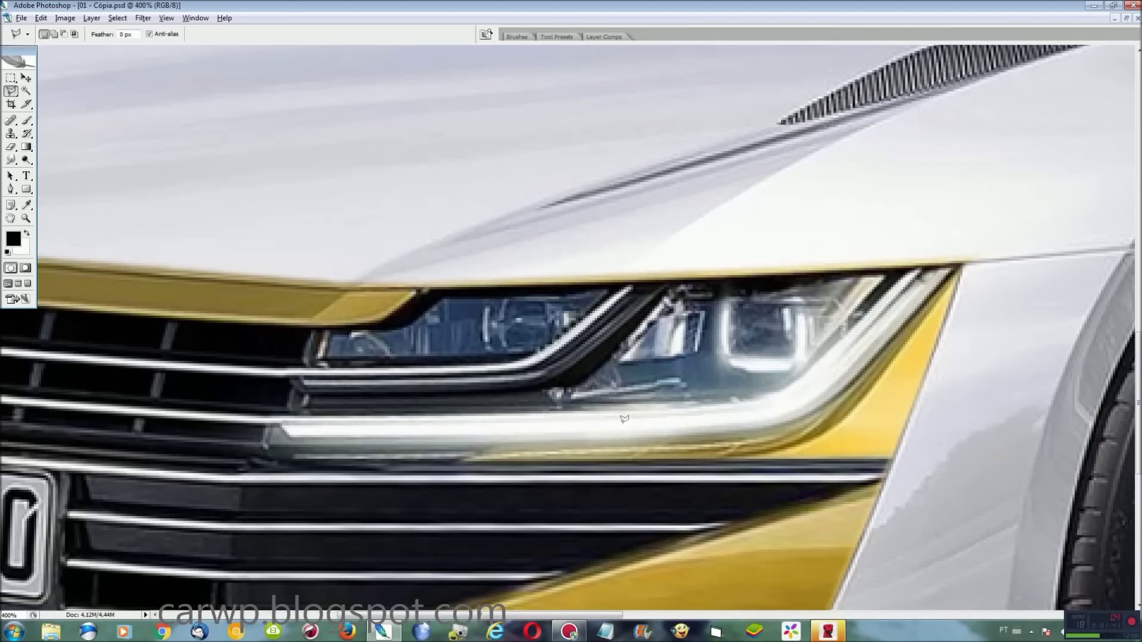
Step: Reload Temp Front and outline along the hood edge, VW logo and lower bumper
click(91, 18)
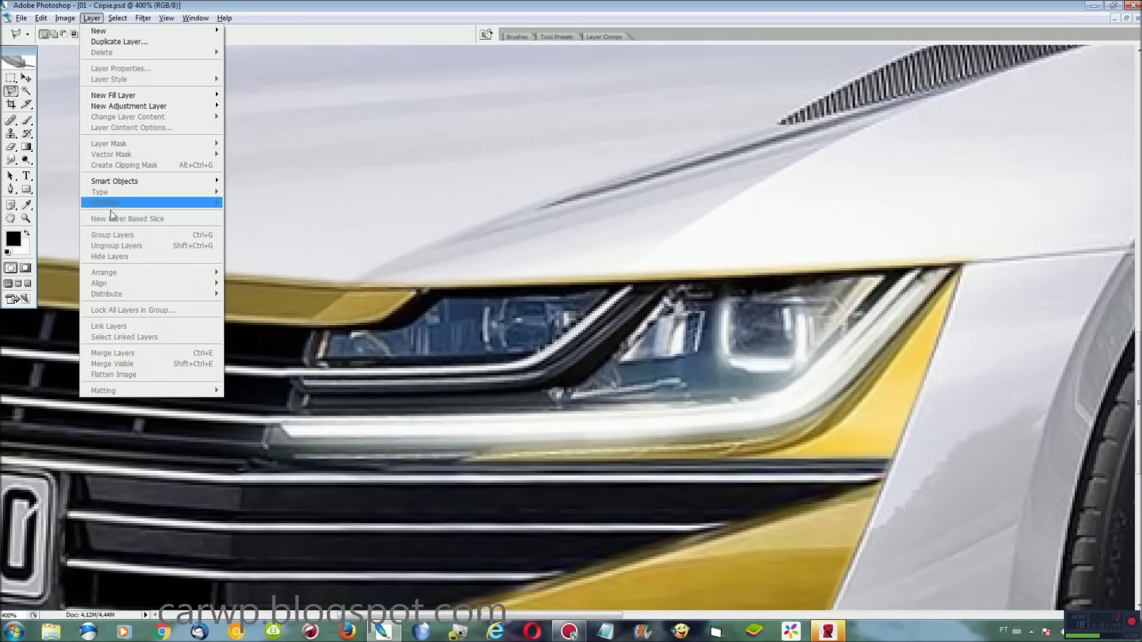
click(152, 203)
key(Return)
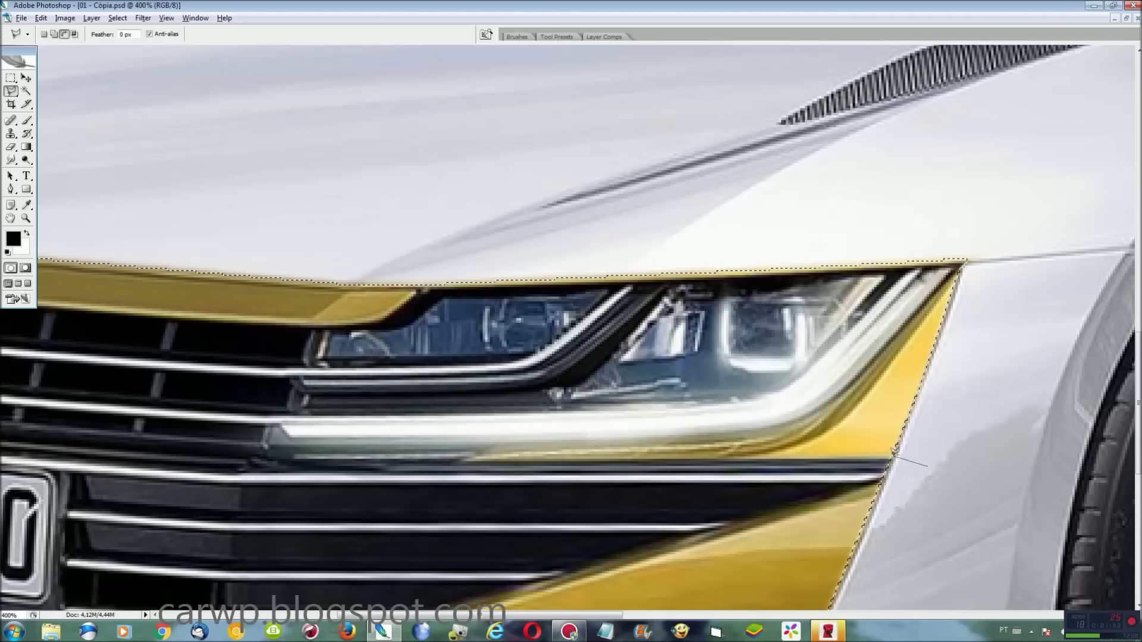
click(256, 457)
click(194, 381)
click(200, 248)
click(89, 142)
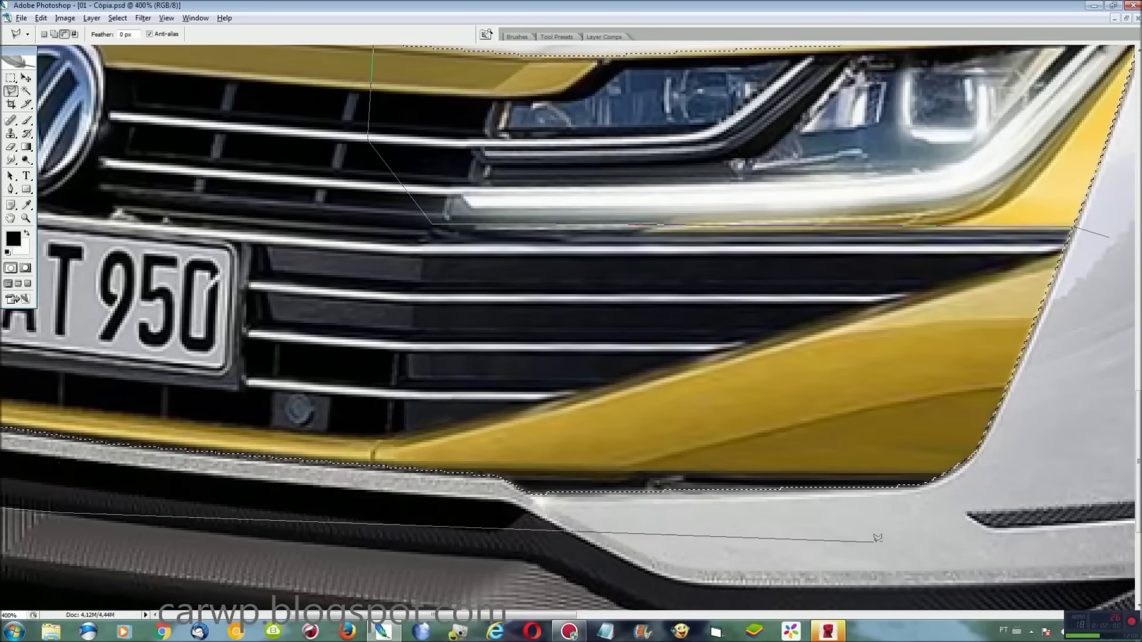
click(428, 541)
click(596, 512)
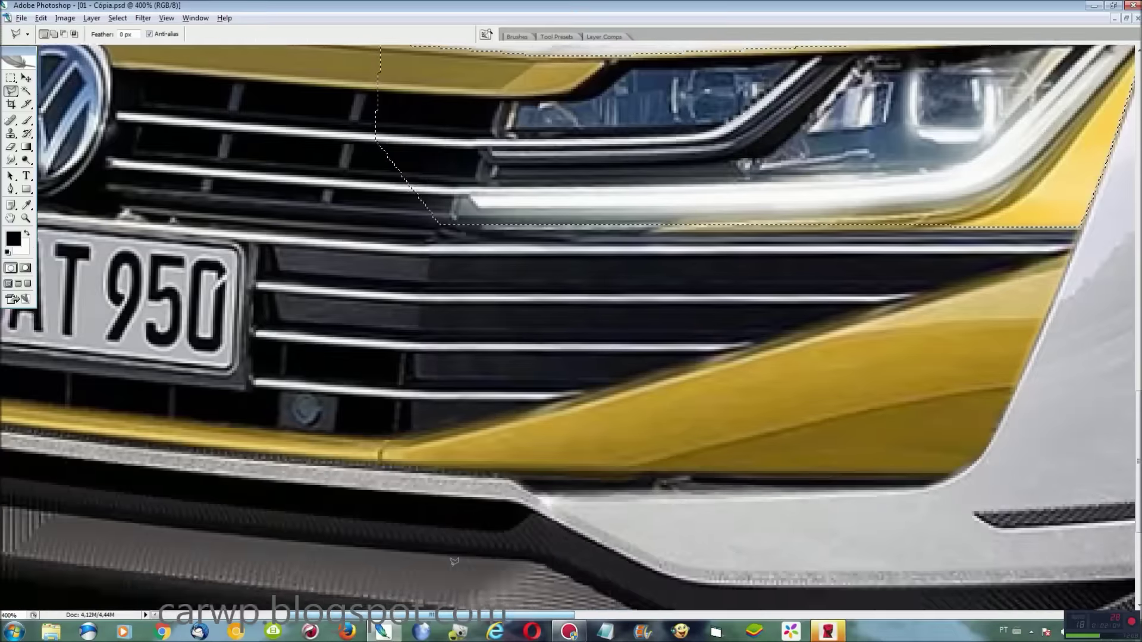
scroll(571, 333, up, 3)
scroll(571, 333, right, 1)
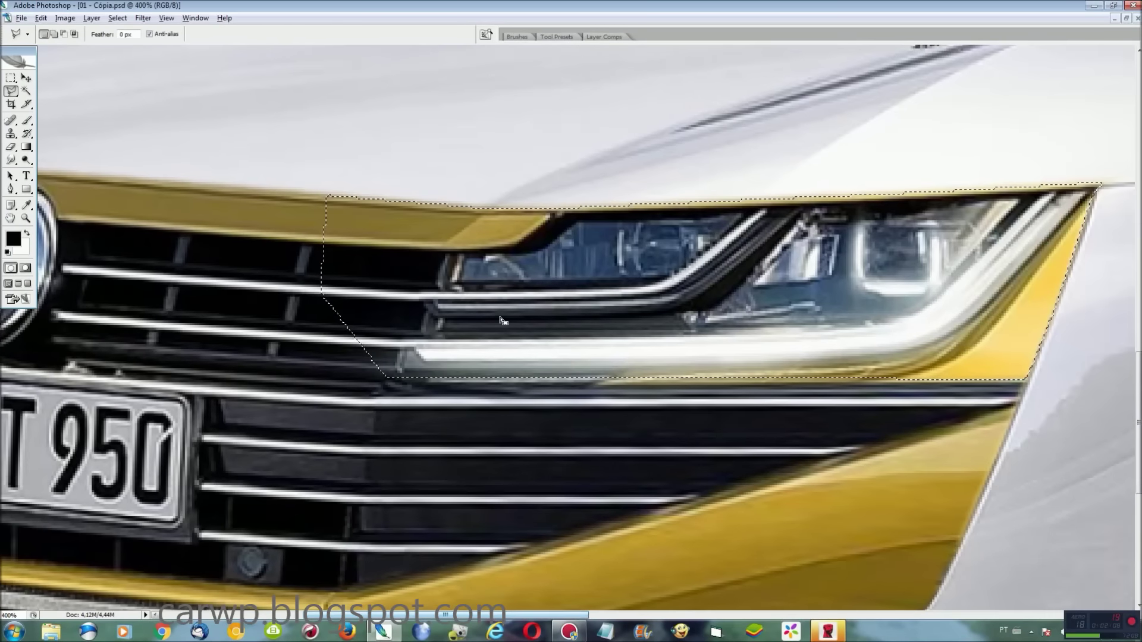
Step: Subtract the grille area, leaving only the headlight and its yellow surround selected
key(alt)
click(572, 172)
click(572, 381)
click(357, 396)
click(247, 127)
click(572, 172)
scroll(570, 327, right, 5)
scroll(570, 327, right, 5)
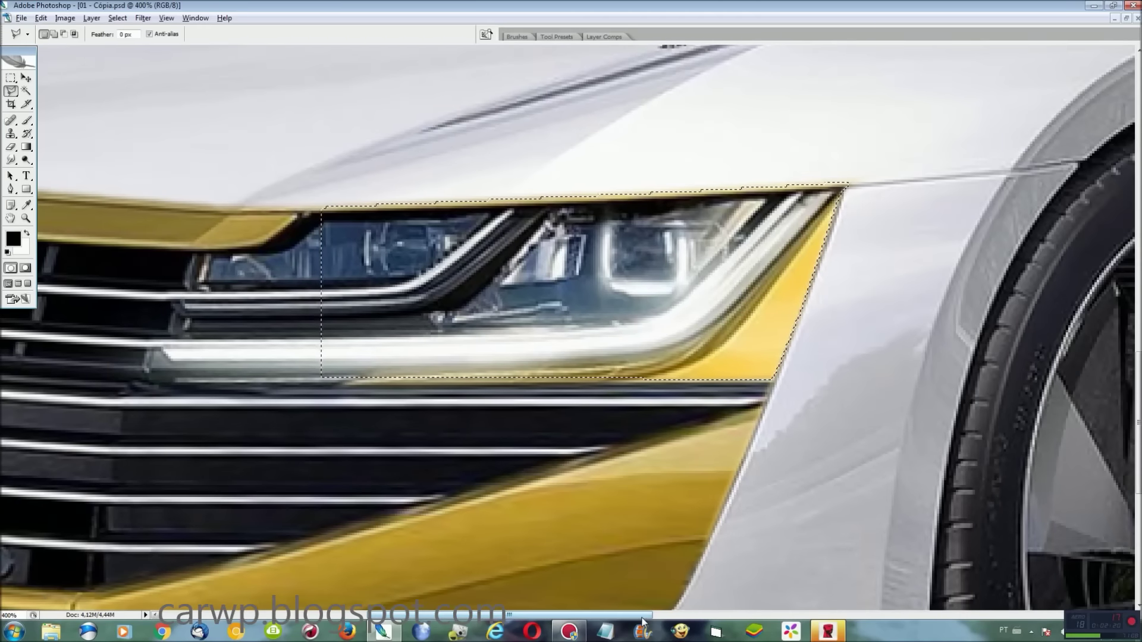
click(117, 18)
click(143, 202)
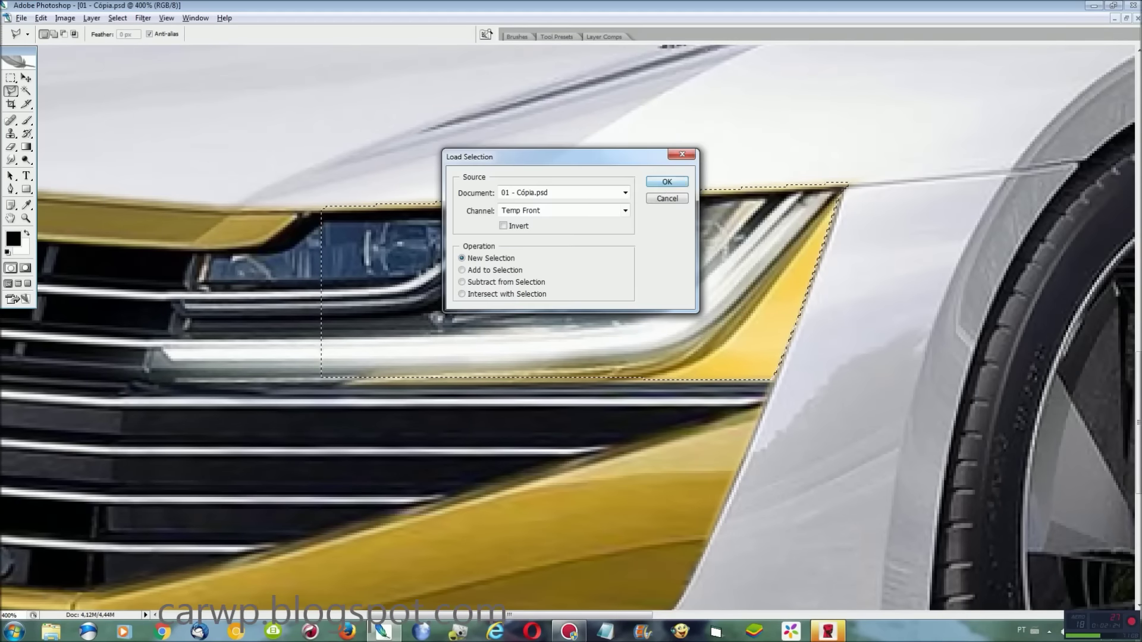
Step: Copy the Temp Front headlight to a new layer, place it on the headlight and skew its bottom right
click(661, 184)
key(ctrl+c)
key(ctrl+v)
key(ctrl+t)
drag(308, 324, 831, 223)
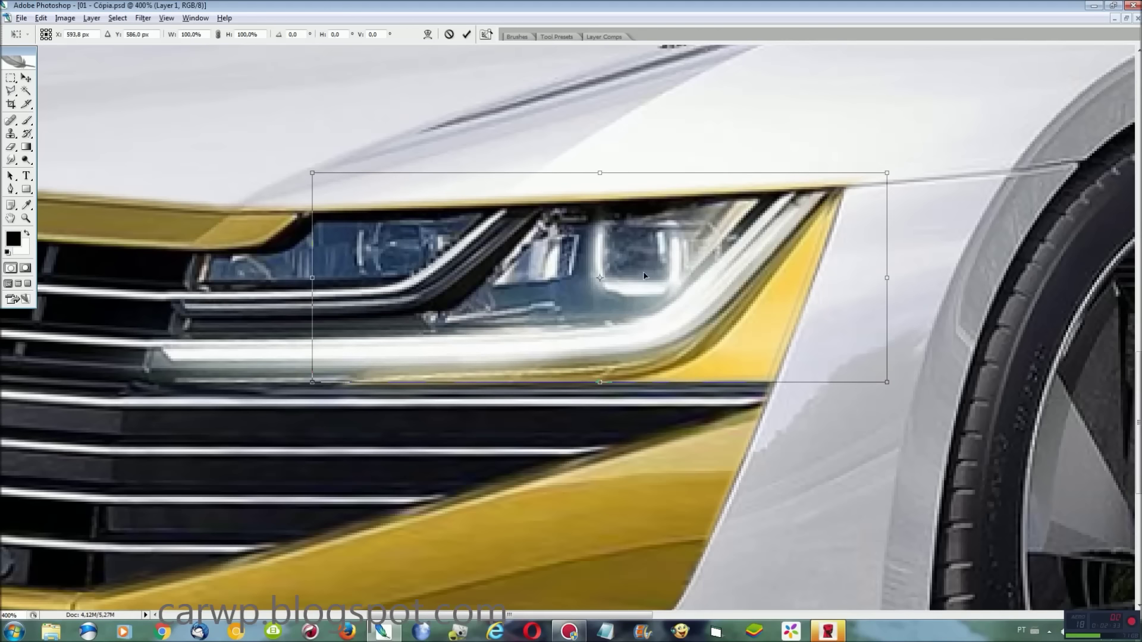
right_click(619, 255)
click(639, 309)
drag(599, 382, 676, 386)
Step: Warp the headlight copy's left edge inward to curve against the grille
key(ctrl+plus)
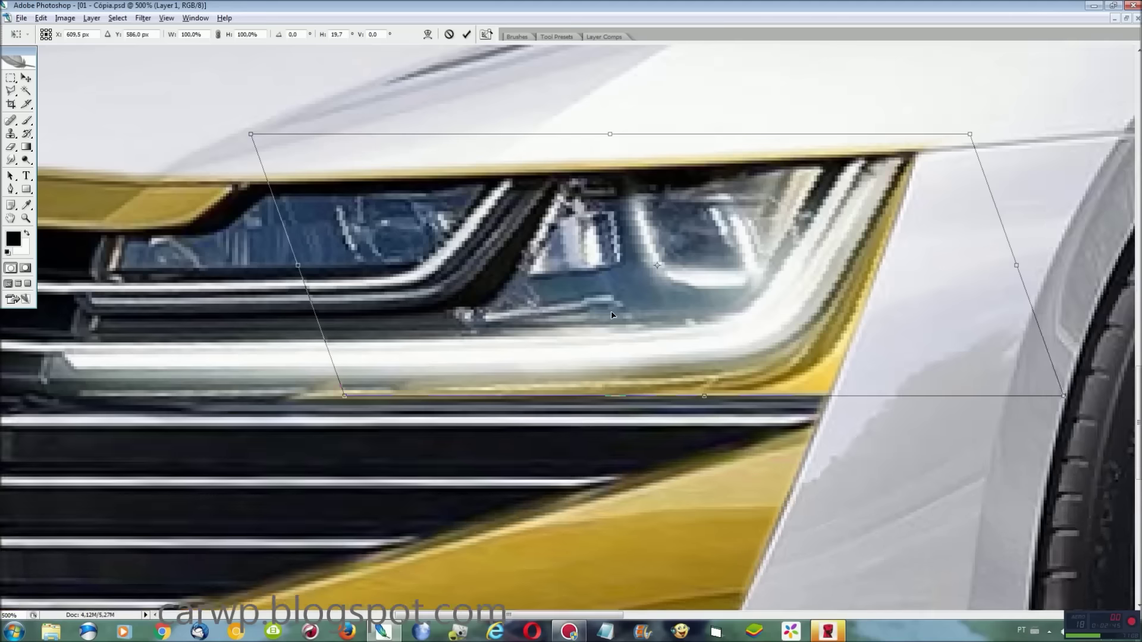
drag(602, 613, 557, 613)
right_click(619, 265)
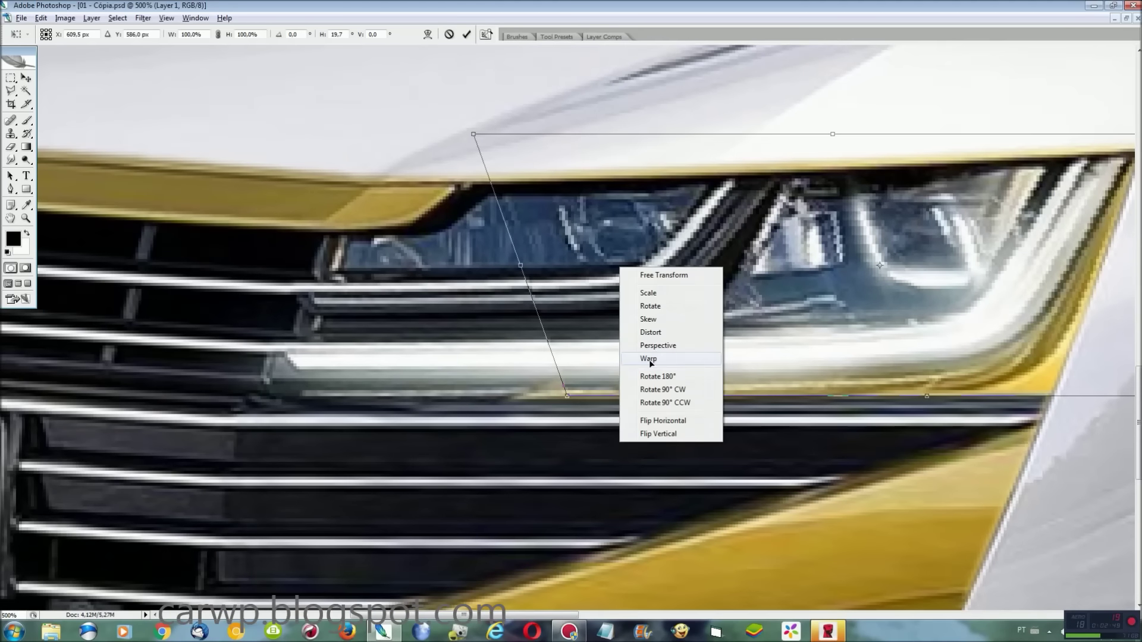
click(645, 364)
drag(546, 308, 506, 307)
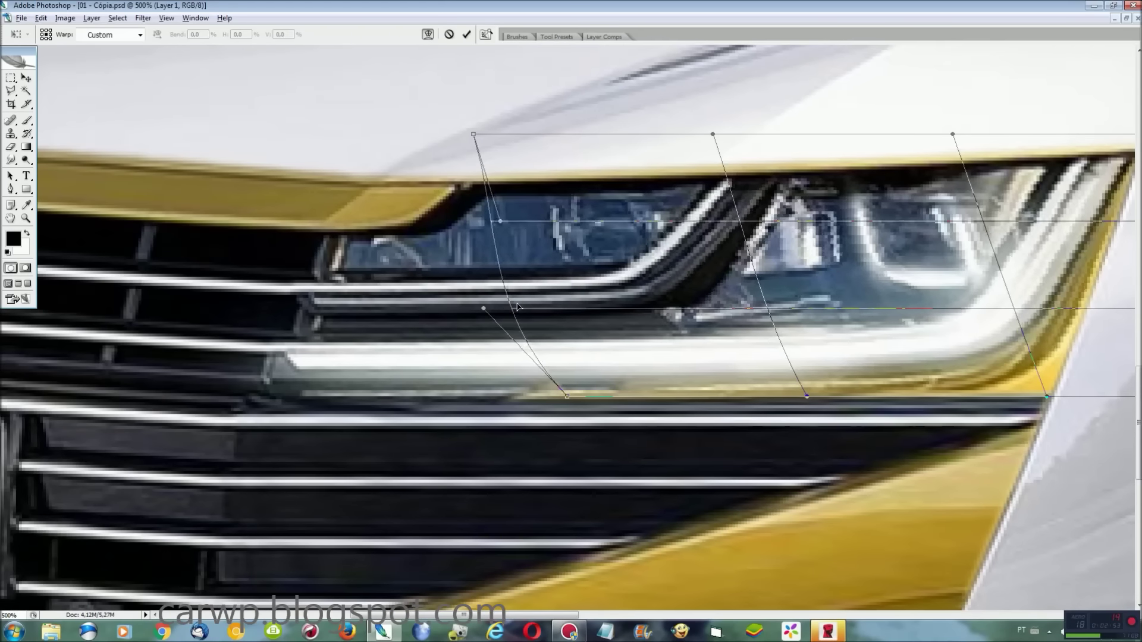
key(Return)
key(ctrl+0)
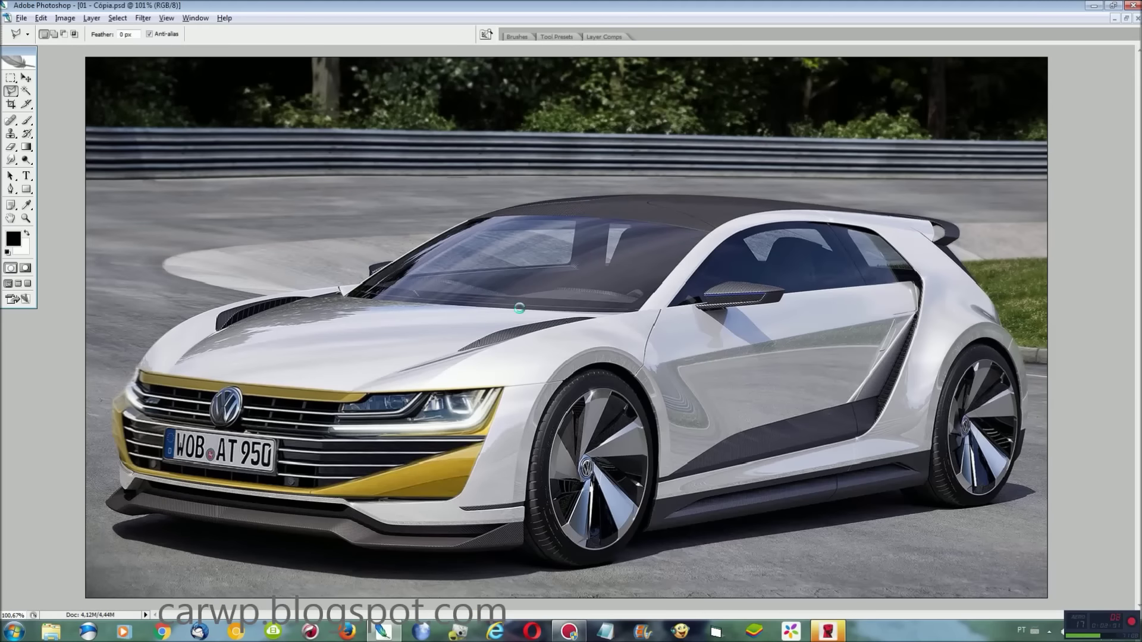
Step: Zoom in and outline the hood area around the dark carbon stripe
key(ctrl+plus)
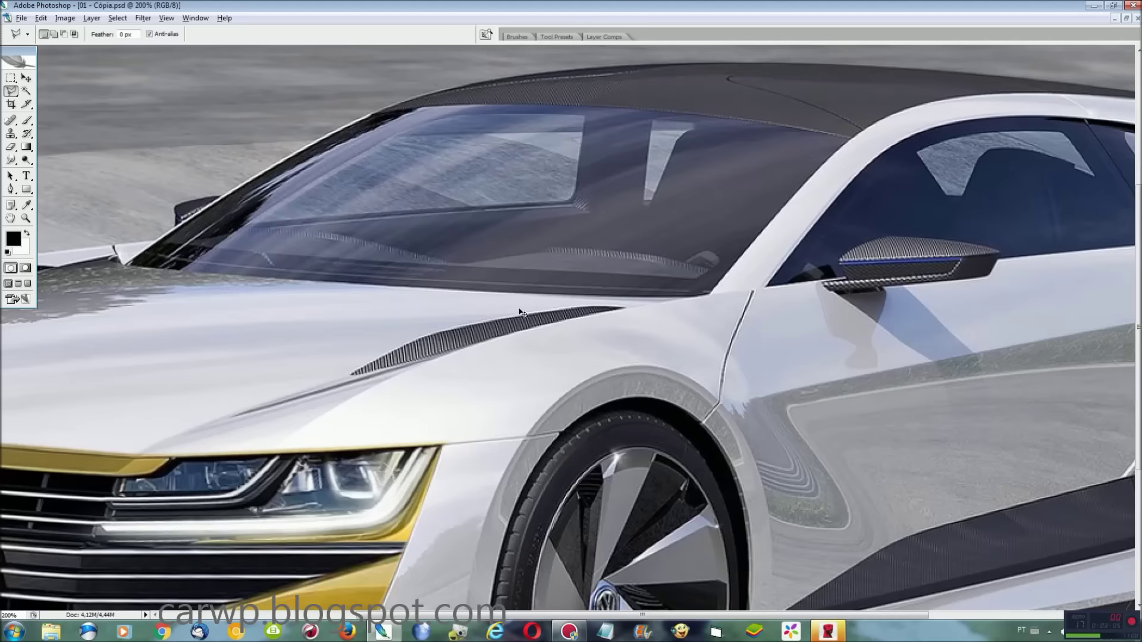
key(ctrl+plus)
drag(779, 617, 690, 620)
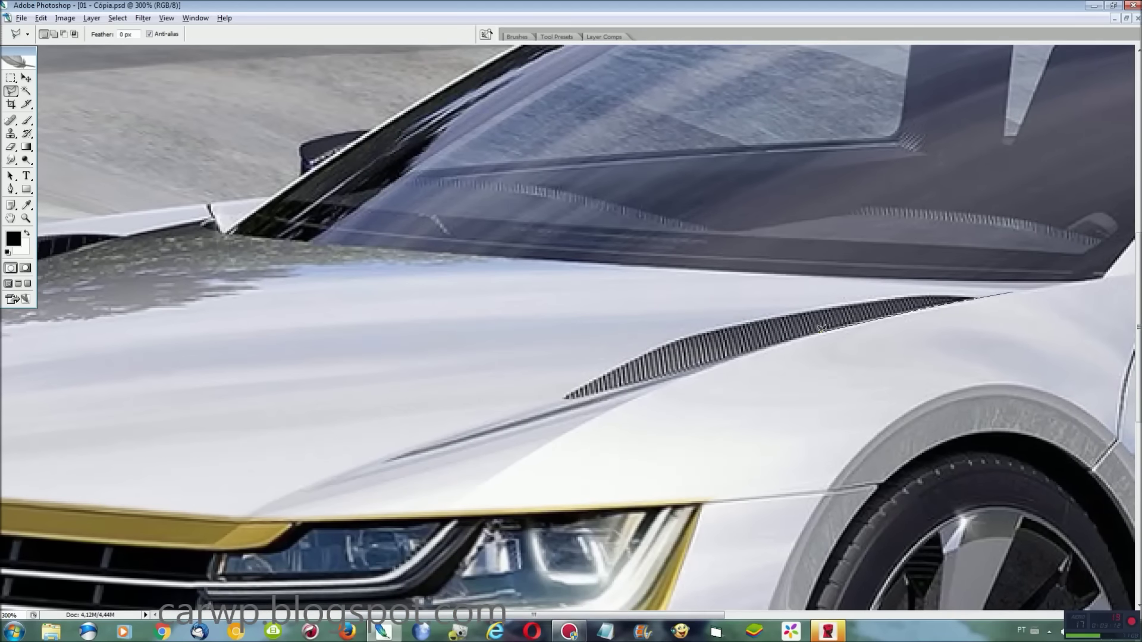
click(381, 457)
click(381, 280)
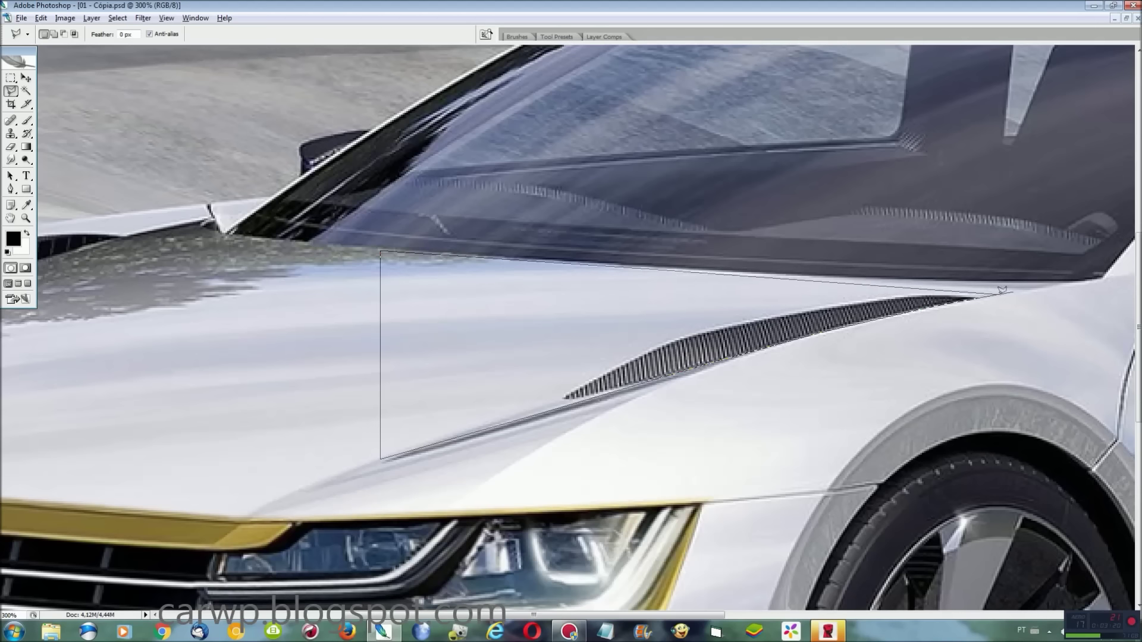
click(1011, 290)
Step: Copy the hood area to a new layer, warp it over the stripe and merge it down
key(ctrl+j)
key(ctrl+t)
right_click(840, 321)
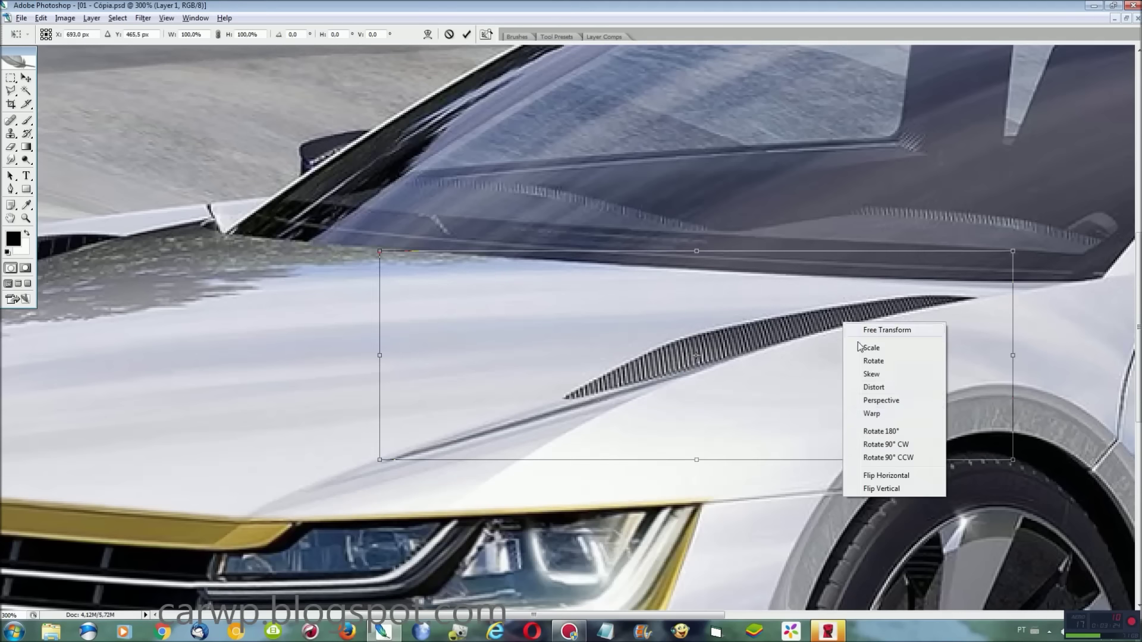
click(862, 410)
mouse_move(696, 369)
mouse_down()
mouse_move(724, 345)
mouse_move(810, 350)
mouse_up()
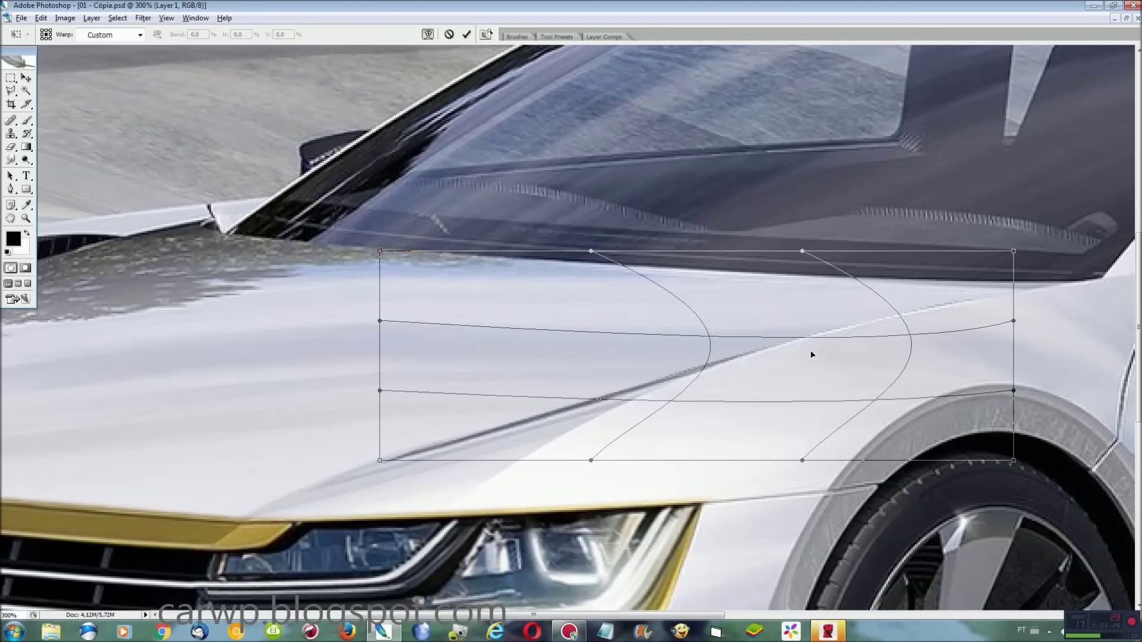
key(Return)
key(ctrl+e)
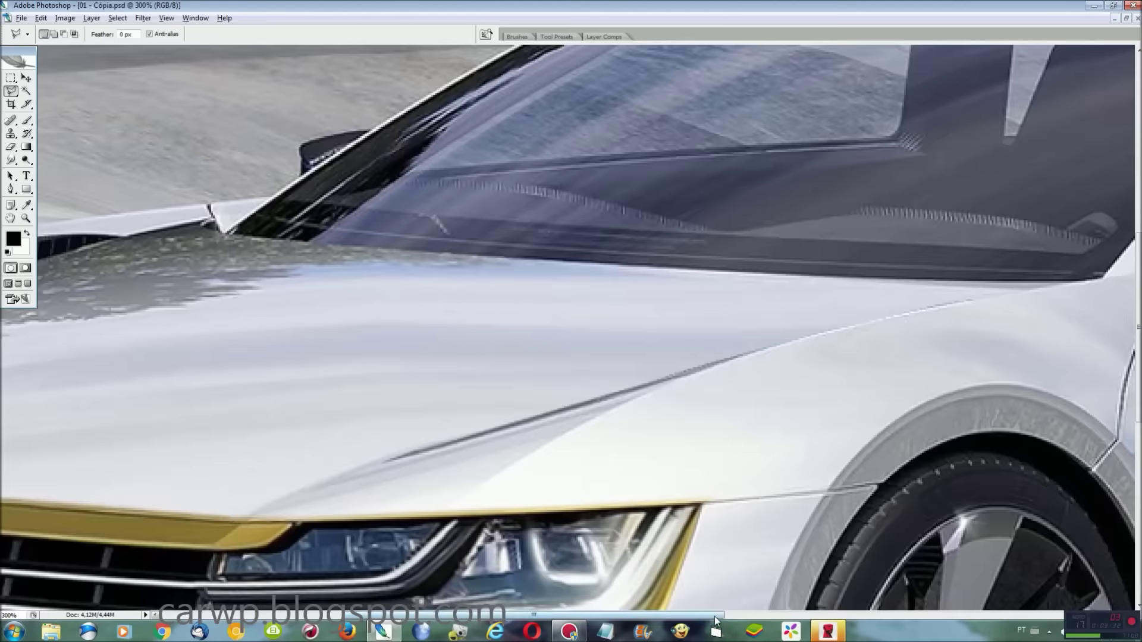
scroll(595, 280, left, 5)
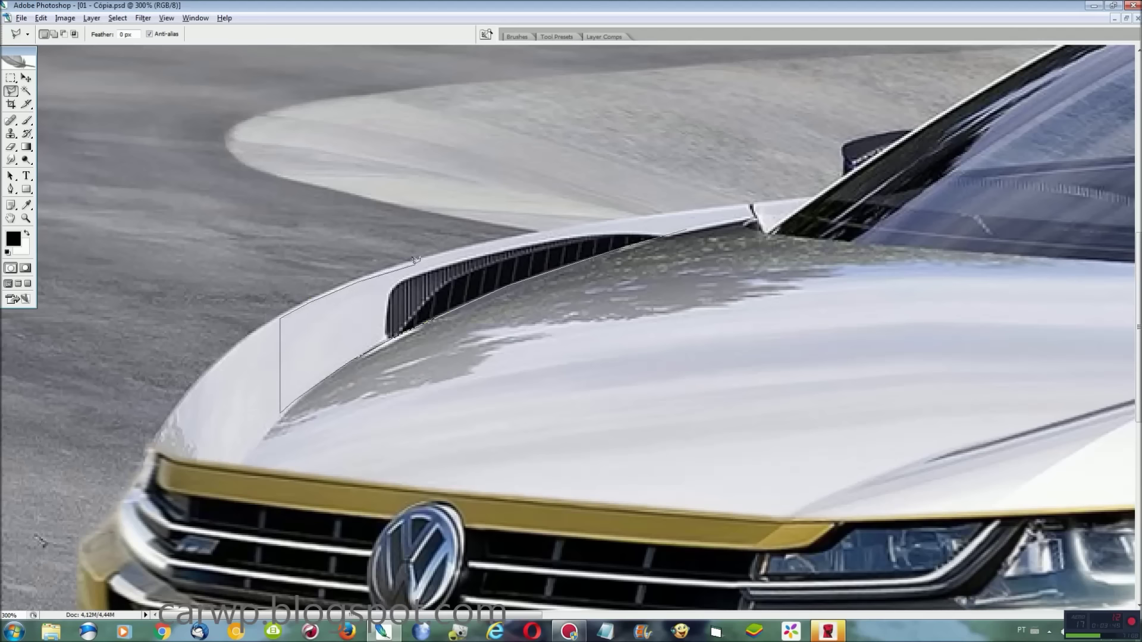
Step: Select the dark vent along the hood's left edge, smudge it into the white paint and deselect
click(689, 224)
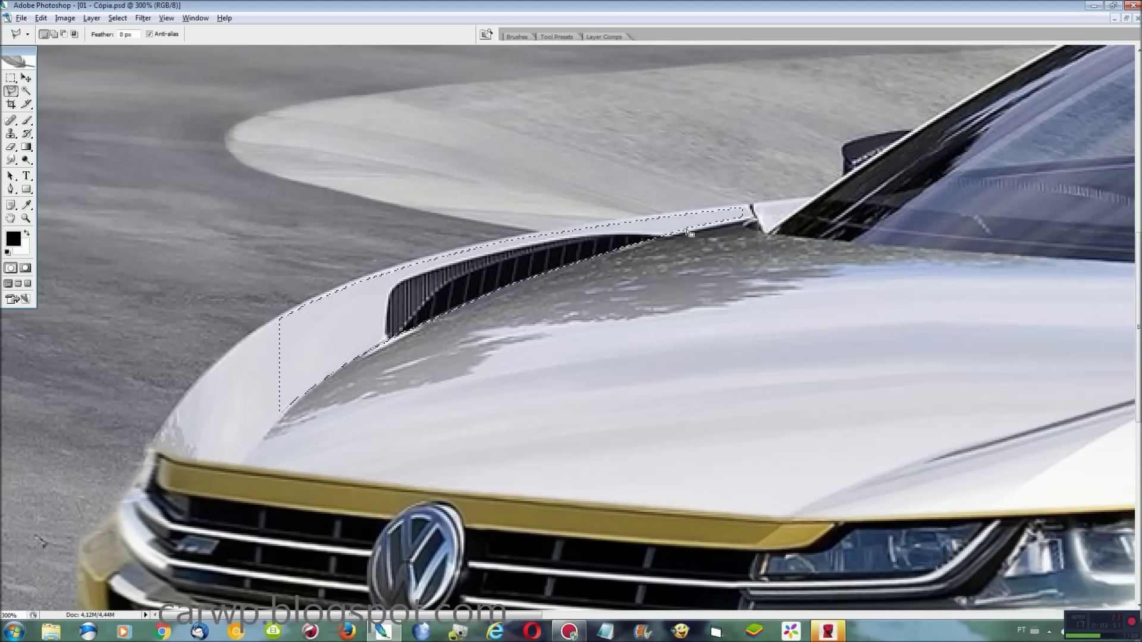
key(r)
mouse_move(382, 300)
mouse_down()
mouse_move(386, 284)
mouse_move(438, 268)
mouse_move(462, 292)
mouse_move(555, 237)
mouse_move(650, 248)
mouse_up()
key(ctrl+d)
key(ctrl+0)
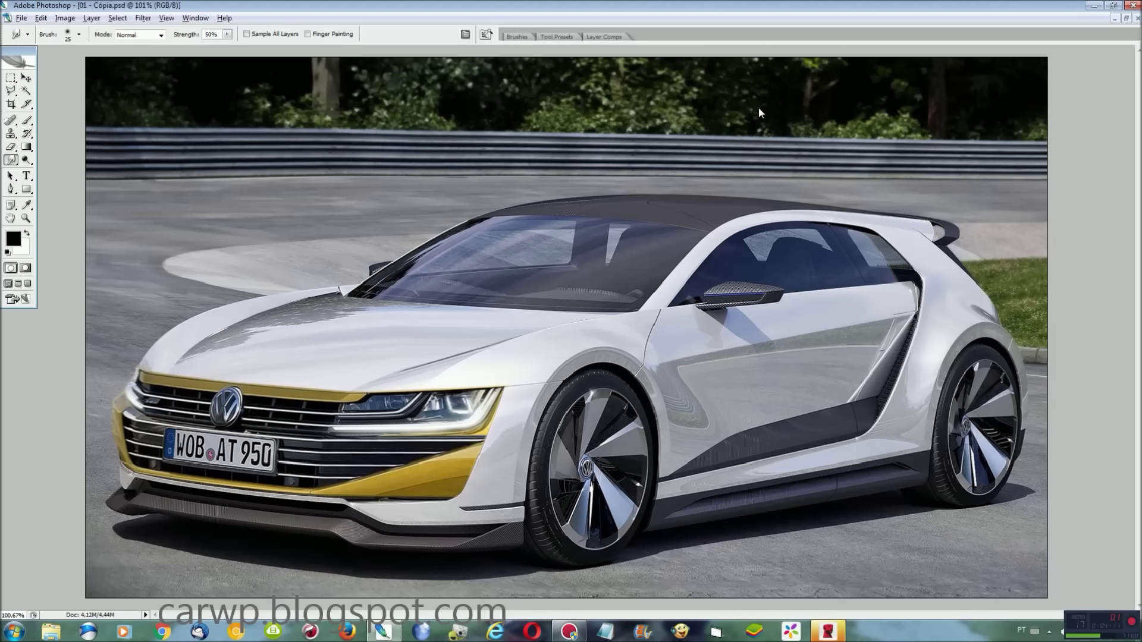
key(ctrl+plus)
key(ctrl+plus)
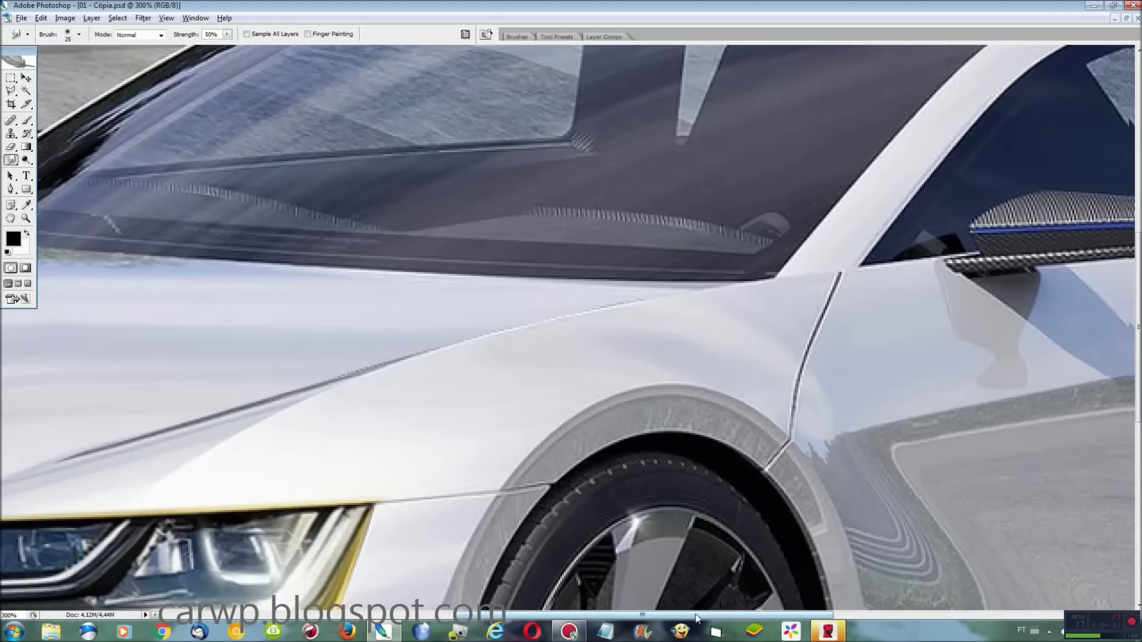
Step: Zoom in on the front fender and outline the seam behind the wheel arch
drag(747, 570, 565, 534)
key(ctrl+plus)
scroll(565, 535, down, 2)
scroll(566, 535, down, 1)
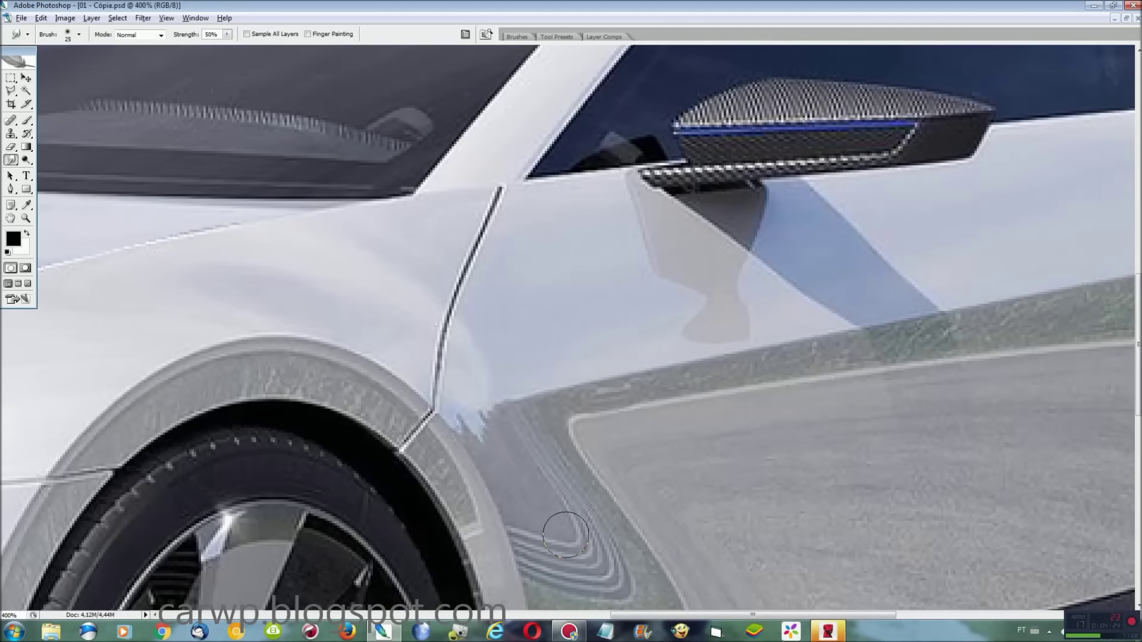
key(l)
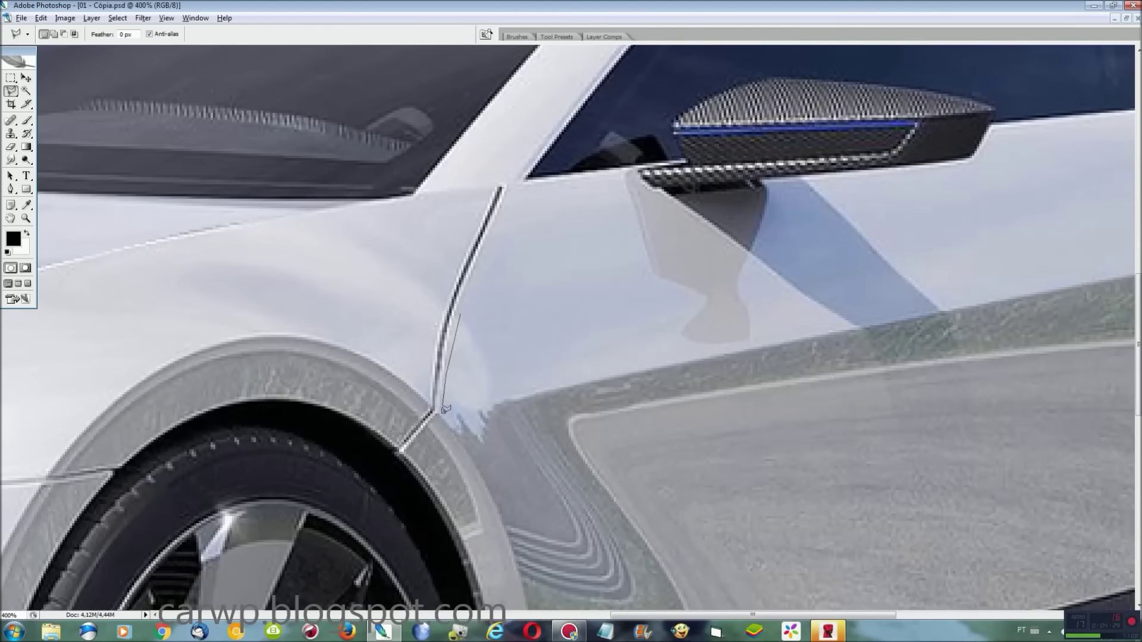
click(469, 305)
Step: Copy the fender area to a new layer and warp it to cover the seam
key(ctrl+j)
key(ctrl+t)
right_click(468, 323)
click(506, 418)
drag(465, 309, 416, 266)
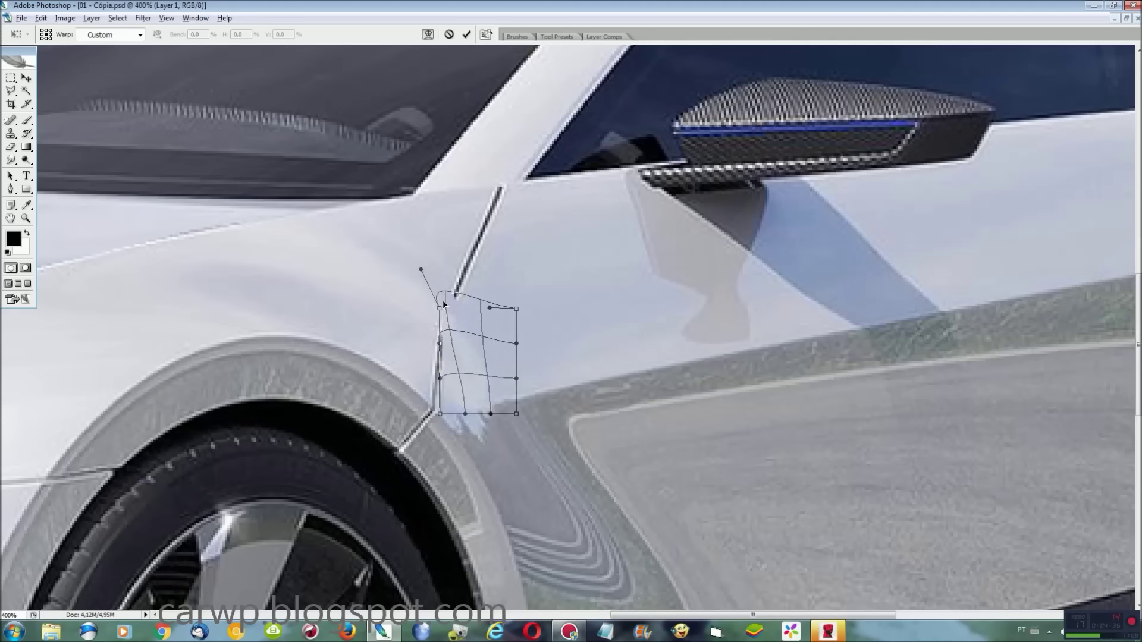
mouse_move(442, 401)
mouse_down()
mouse_move(427, 397)
mouse_move(432, 387)
mouse_up()
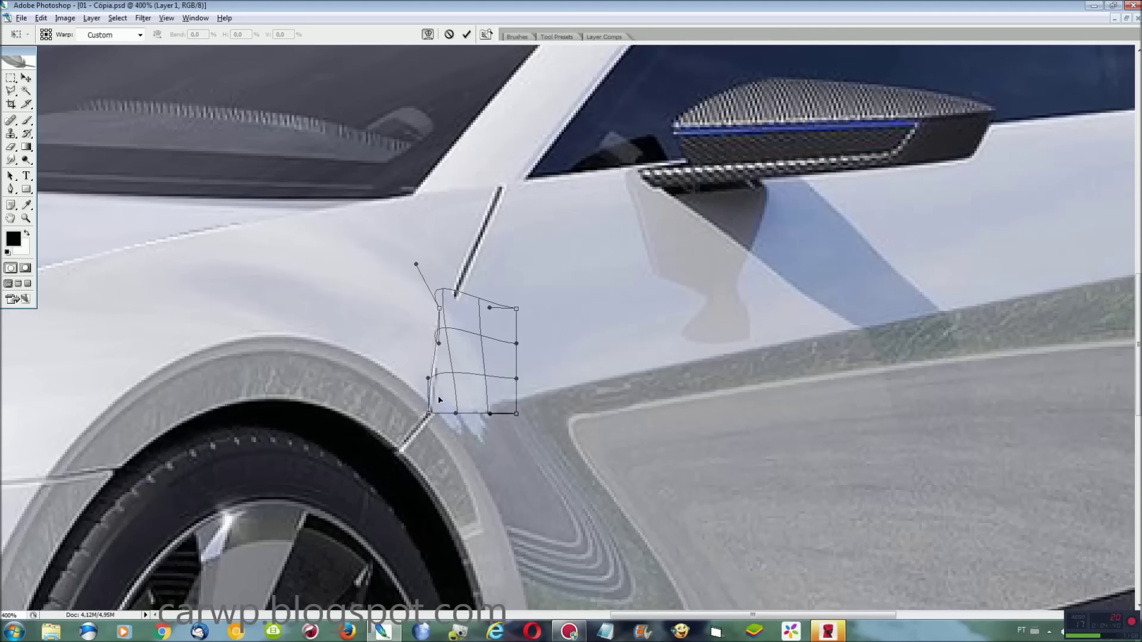
key(Return)
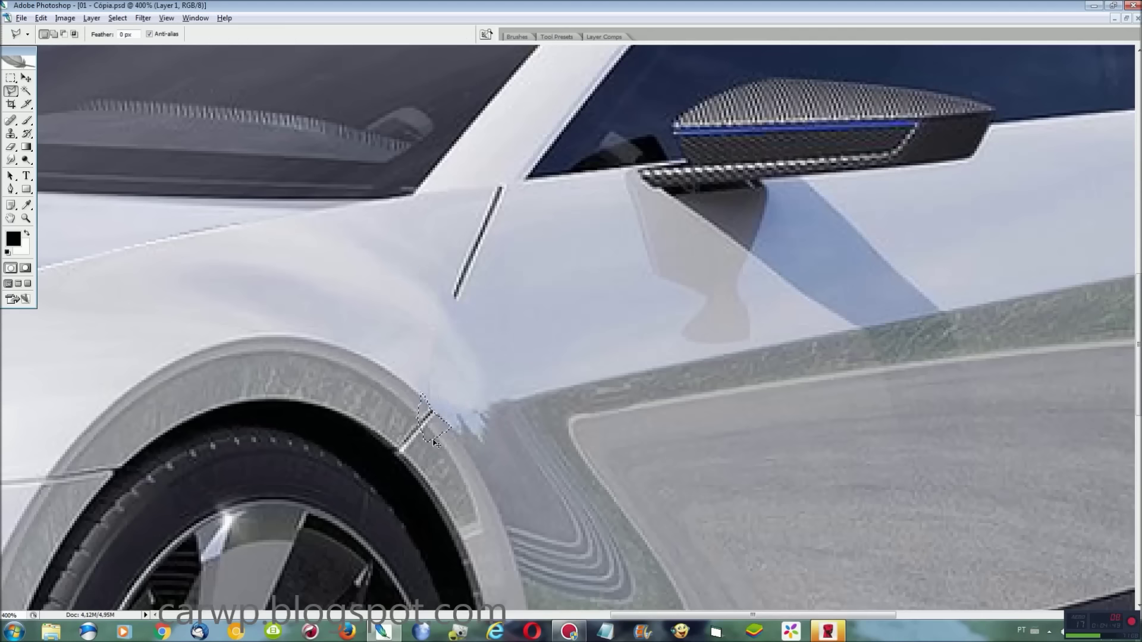
Step: Switch to the Blur tool to soften the patch edges
right_click(11, 159)
click(53, 160)
scroll(484, 369, up, 2)
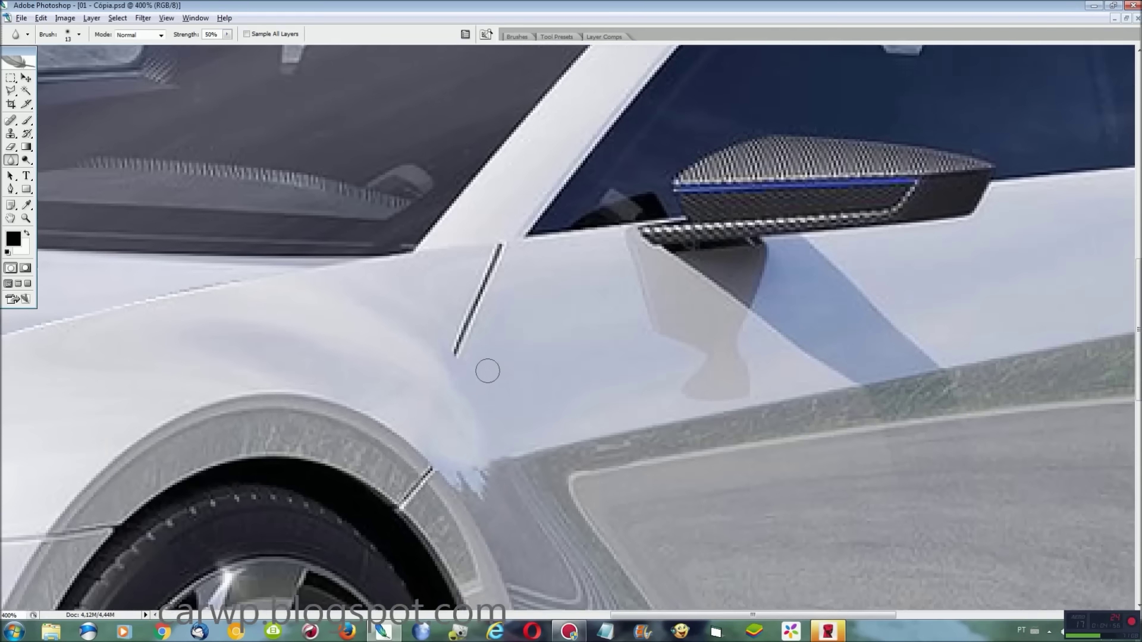
scroll(484, 369, up, 1)
key(l)
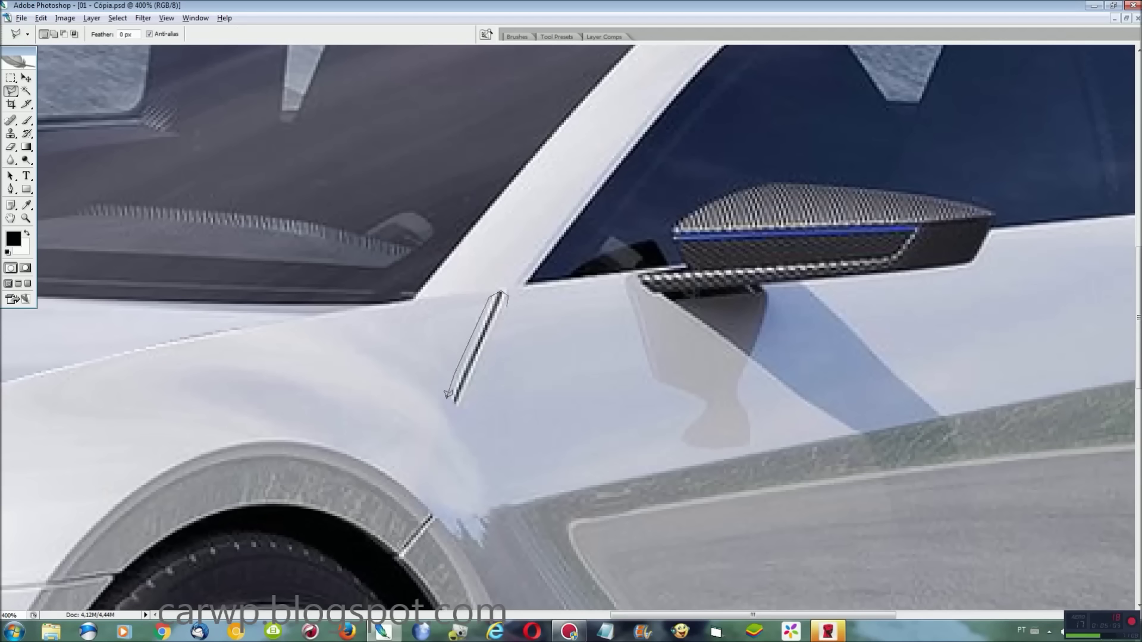
Step: Select the short slanted fender line and smudge it out
double_click(504, 317)
key(r)
drag(18, 168, 48, 185)
mouse_move(496, 297)
mouse_down()
mouse_move(440, 387)
mouse_move(502, 309)
mouse_move(458, 399)
mouse_up()
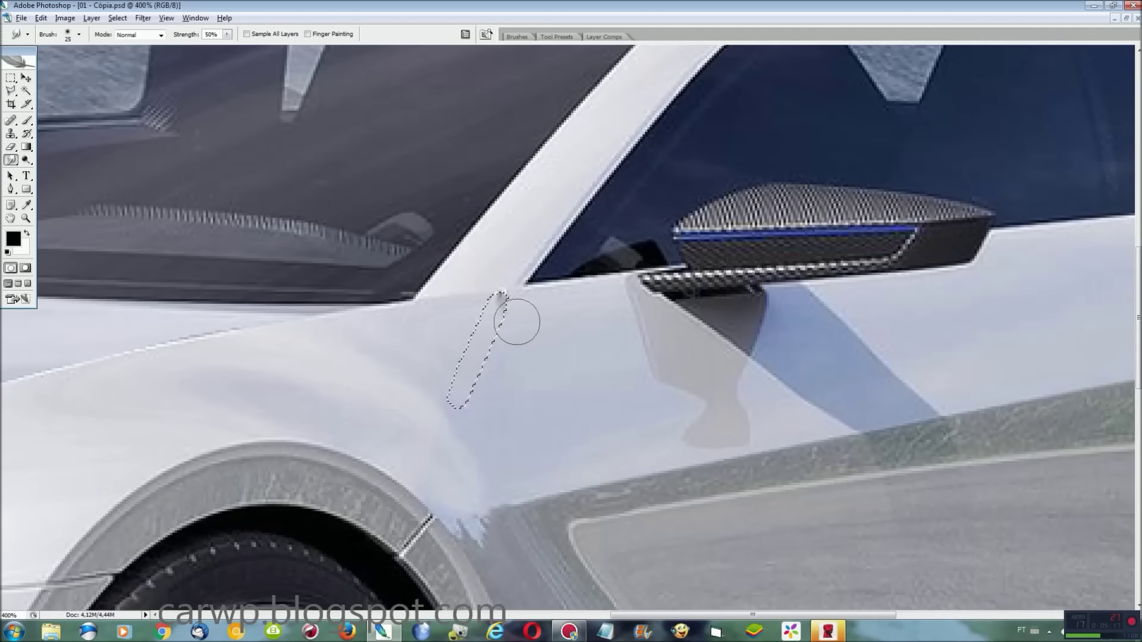
key(ctrl+d)
Step: Paste the vent stripe, move it left, rotate it -20° upright and stretch it down the fender
key(ctrl+v)
key(ctrl+t)
drag(570, 314, 483, 340)
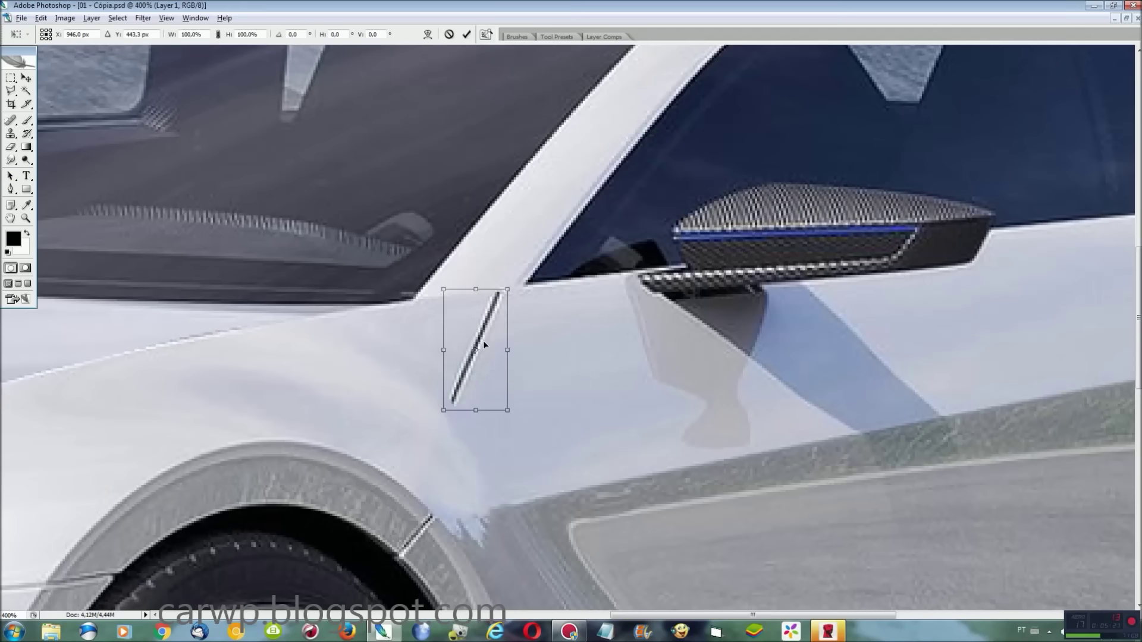
drag(544, 437, 655, 433)
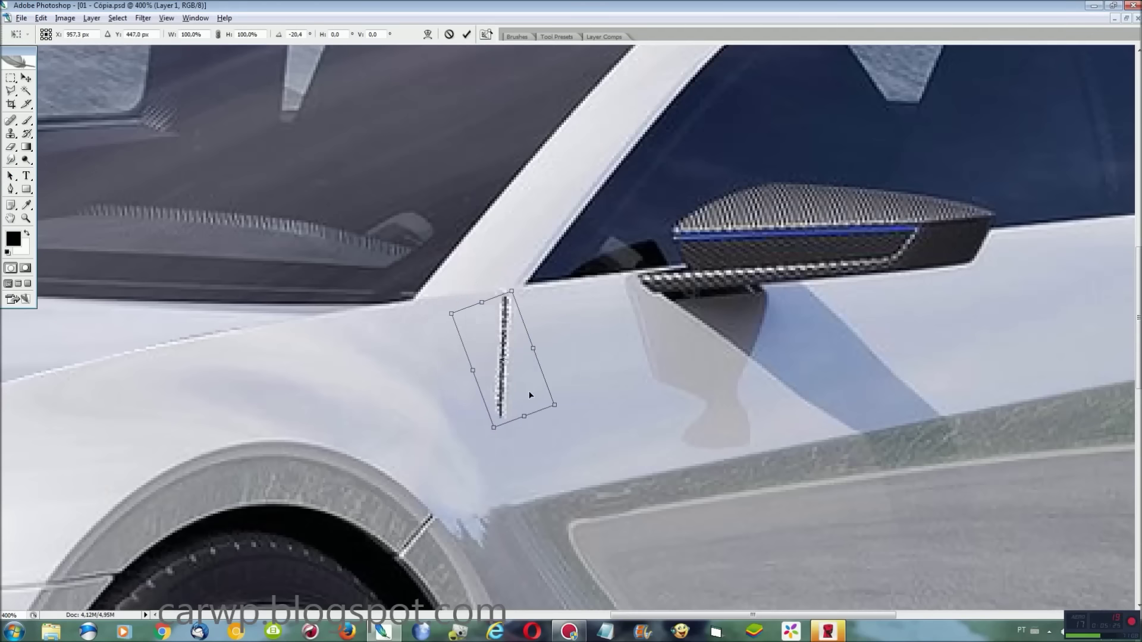
scroll(655, 434, down, 1)
scroll(656, 434, down, 8)
scroll(655, 434, up, 4)
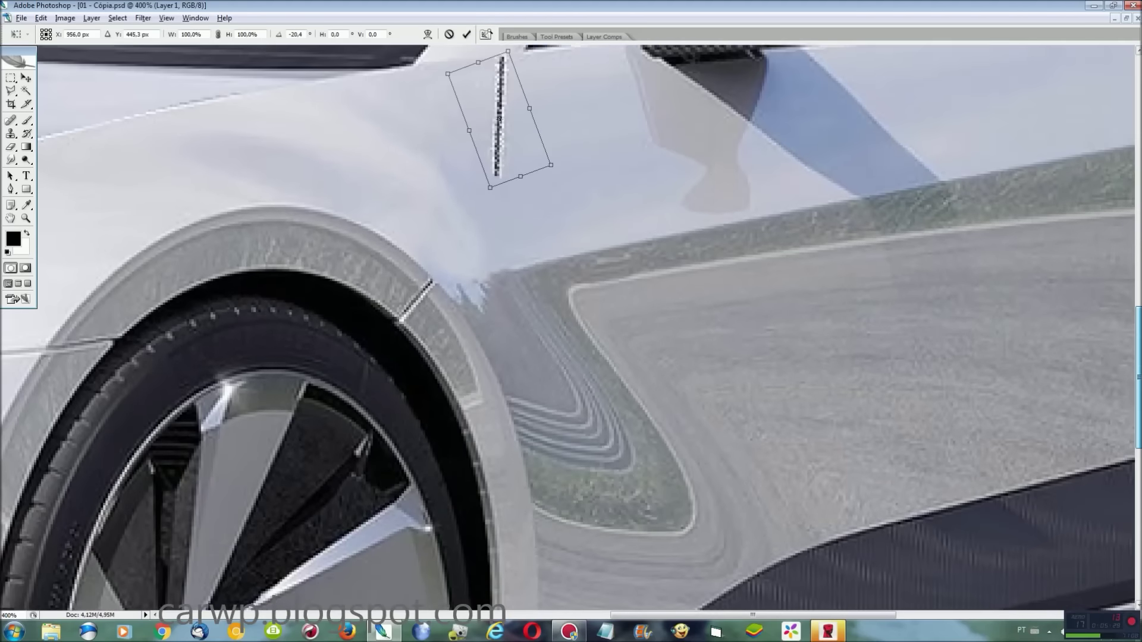
scroll(655, 434, up, 2)
right_click(589, 217)
click(612, 244)
drag(521, 246, 514, 341)
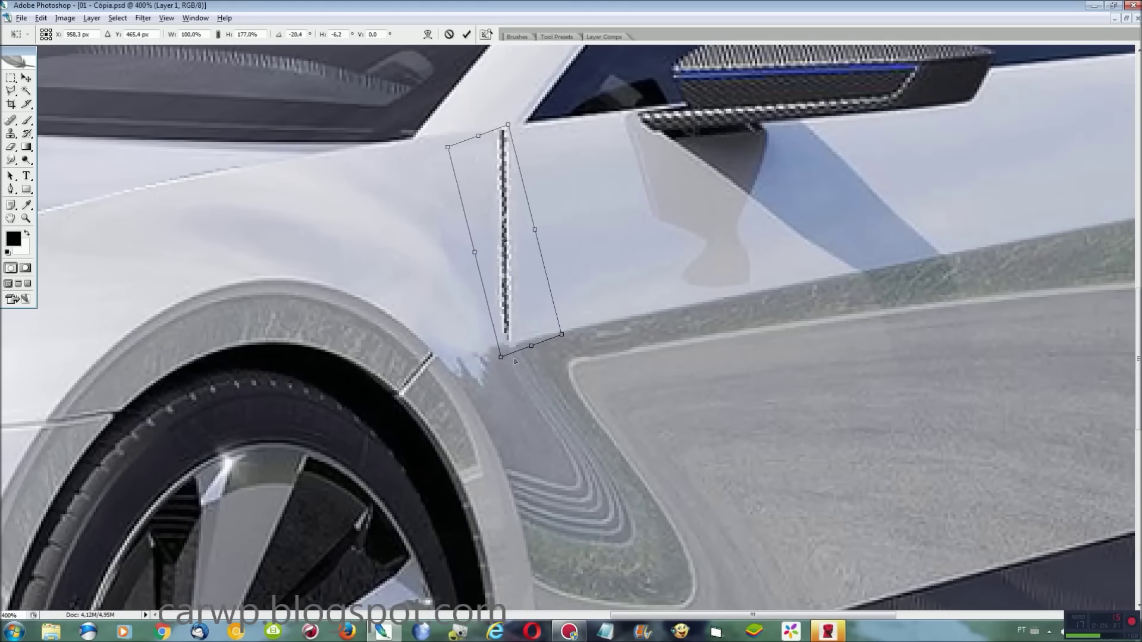
key(Return)
Step: Outline the seam and small area at the stripe's base to tidy it
key(r)
key(l)
click(526, 122)
click(508, 142)
click(513, 383)
key(Escape)
click(485, 120)
click(500, 140)
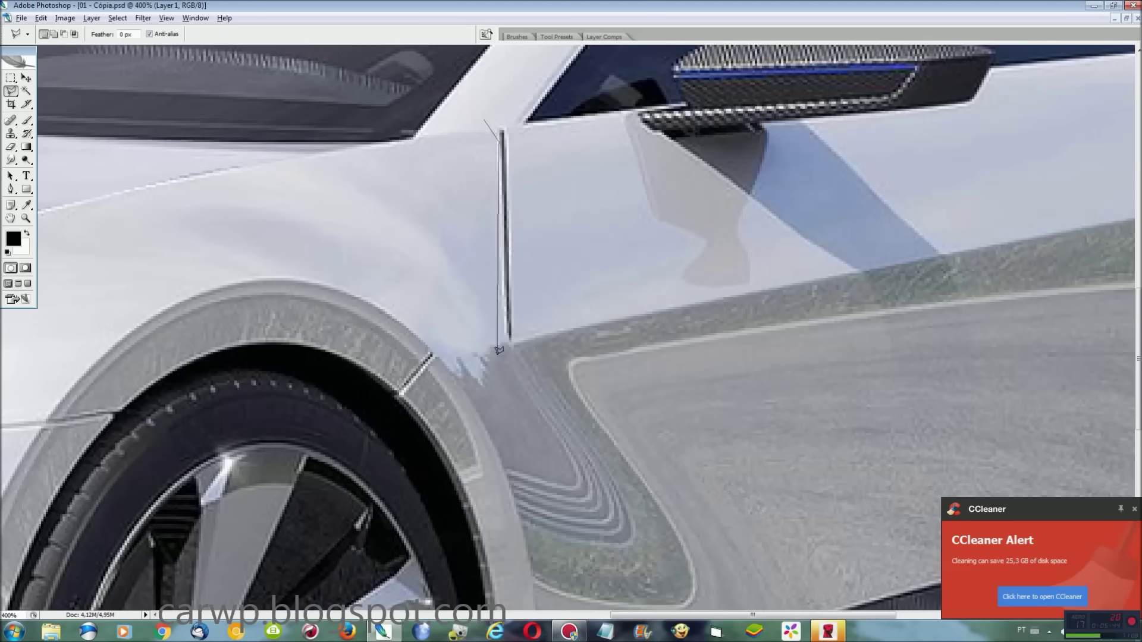
double_click(510, 370)
click(533, 337)
click(491, 341)
click(492, 384)
click(518, 394)
key(ctrl+0)
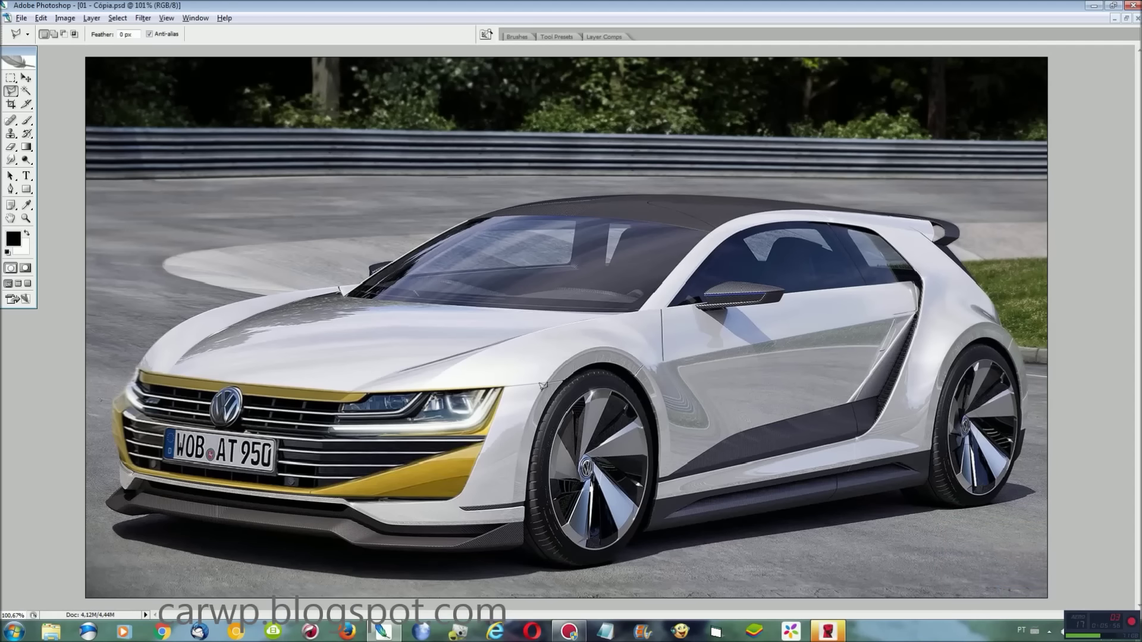
Step: Zoom in on the rear side window and lasso its lower corner
key(ctrl+plus)
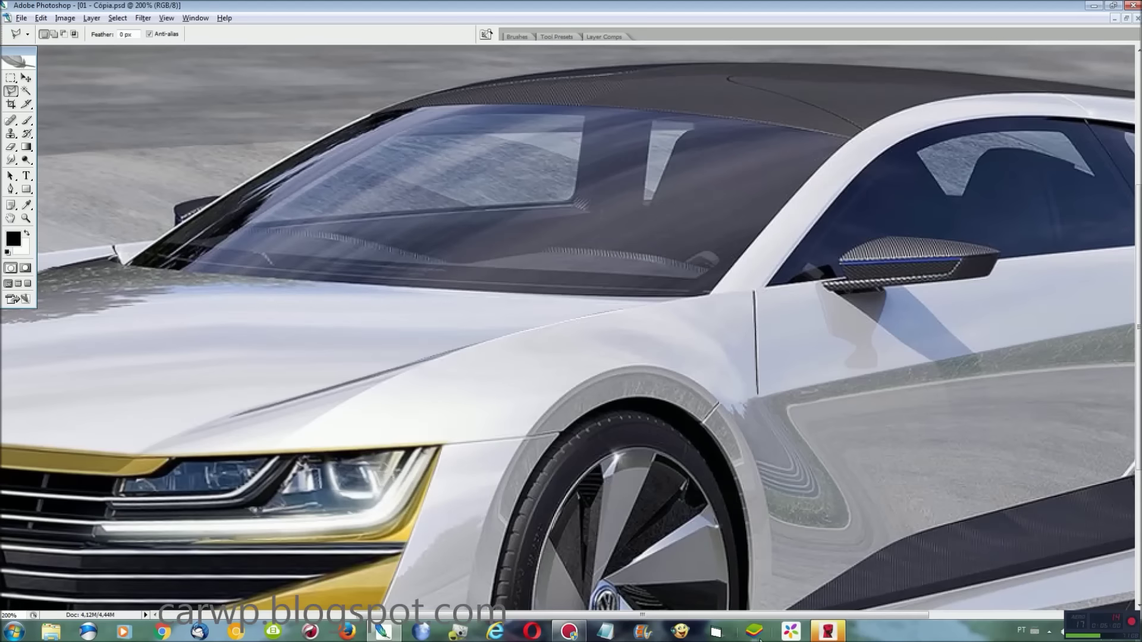
drag(758, 616, 953, 616)
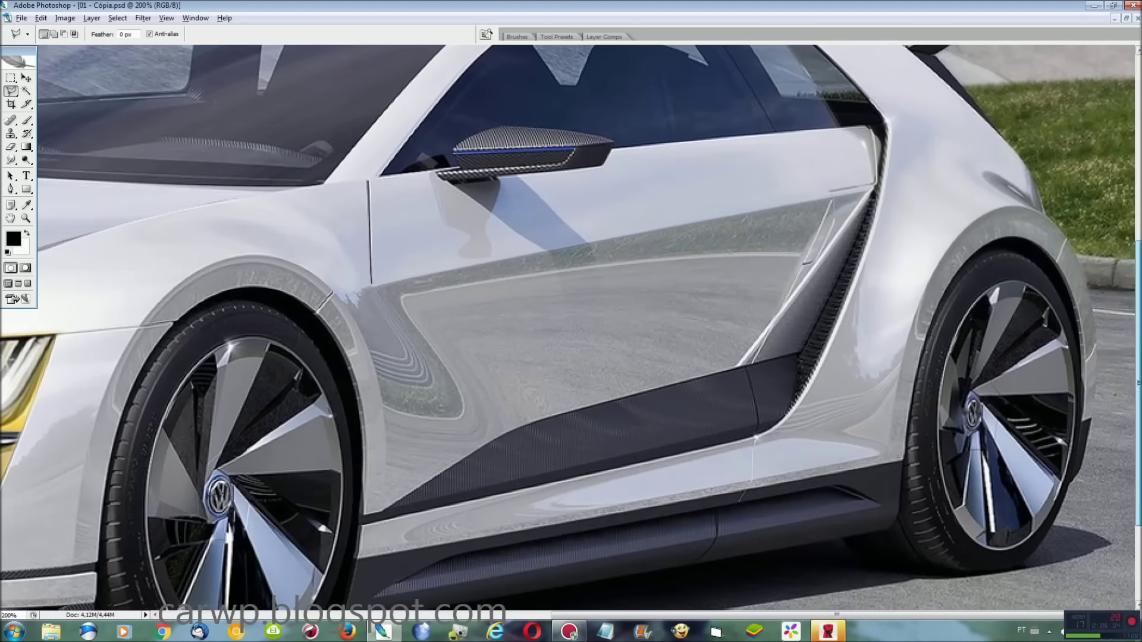
key(ctrl+plus)
scroll(1087, 212, up, 2)
scroll(1087, 213, up, 1)
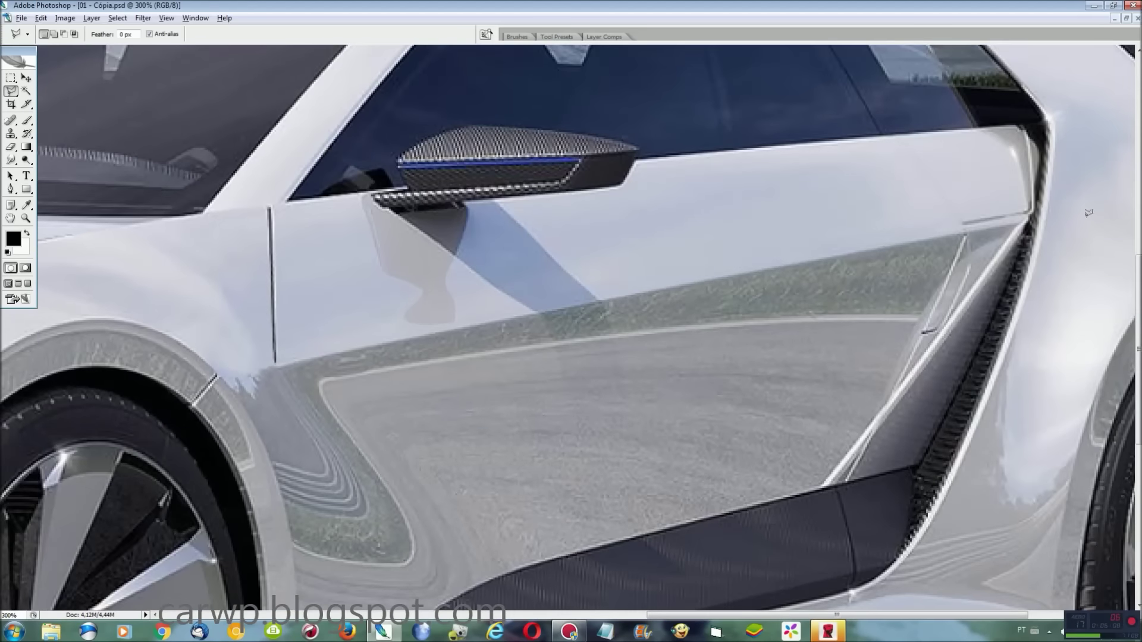
scroll(966, 194, up, 3)
scroll(951, 202, up, 2)
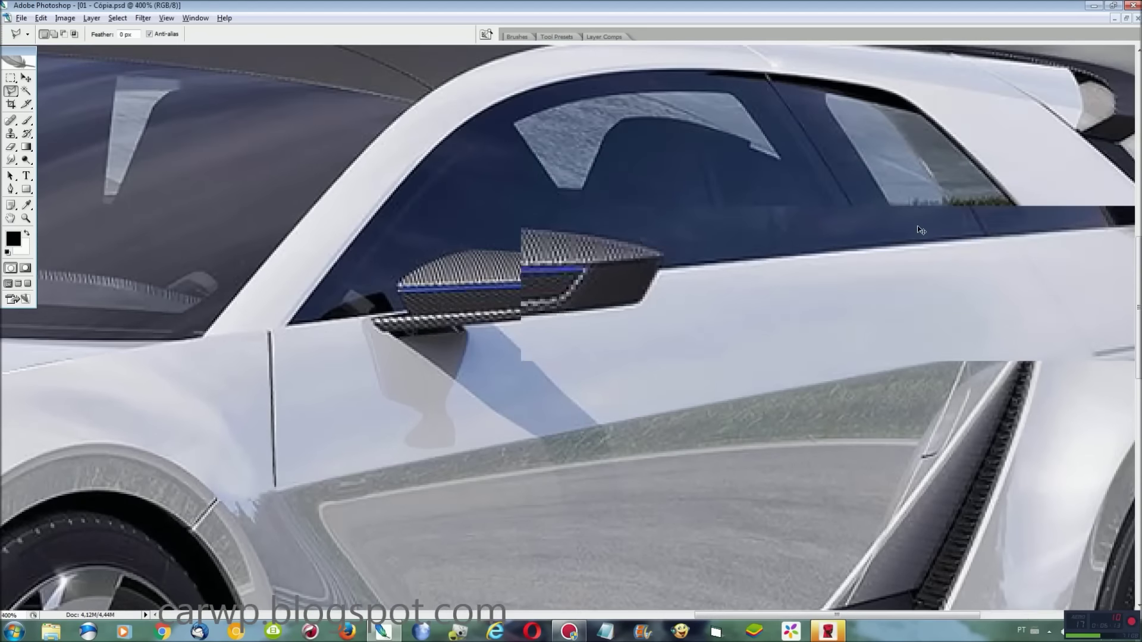
key(ctrl+plus)
scroll(959, 495, right, 5)
scroll(959, 495, up, 2)
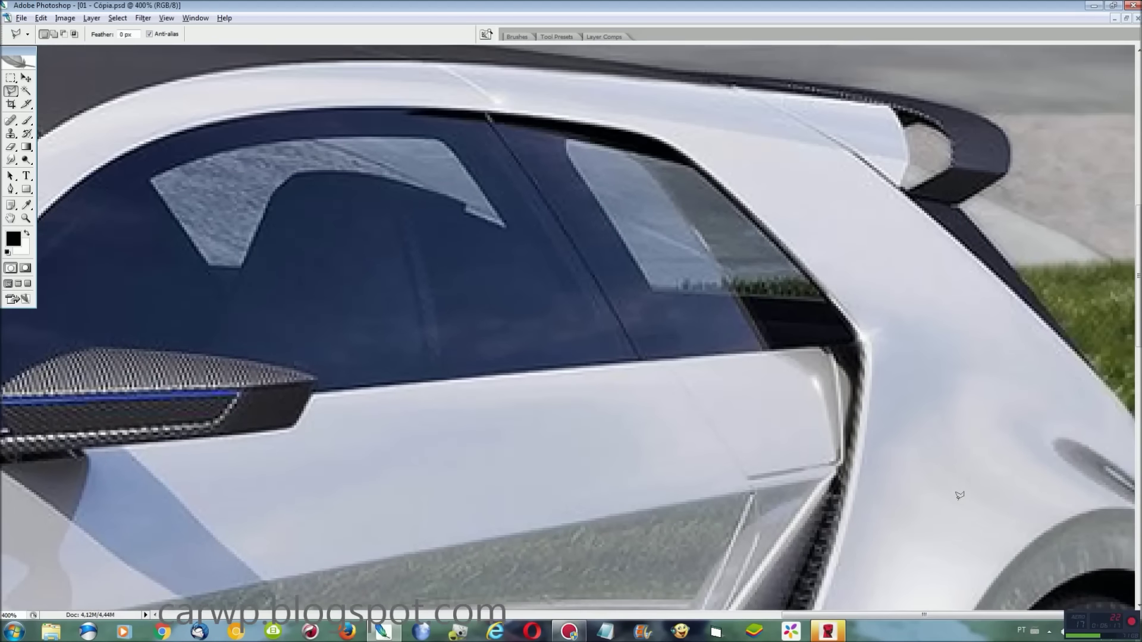
click(855, 333)
double_click(862, 356)
Step: Copy the window corner to a new layer, widen it rearward and skew it
key(ctrl+j)
key(ctrl+t)
mouse_move(890, 349)
mouse_down()
mouse_move(951, 350)
mouse_move(941, 305)
mouse_move(943, 347)
mouse_up()
right_click(880, 353)
click(907, 397)
key(Return)
Step: Lasso the strip along the window's bottom edge and darken it
key(l)
click(890, 332)
click(640, 355)
click(724, 305)
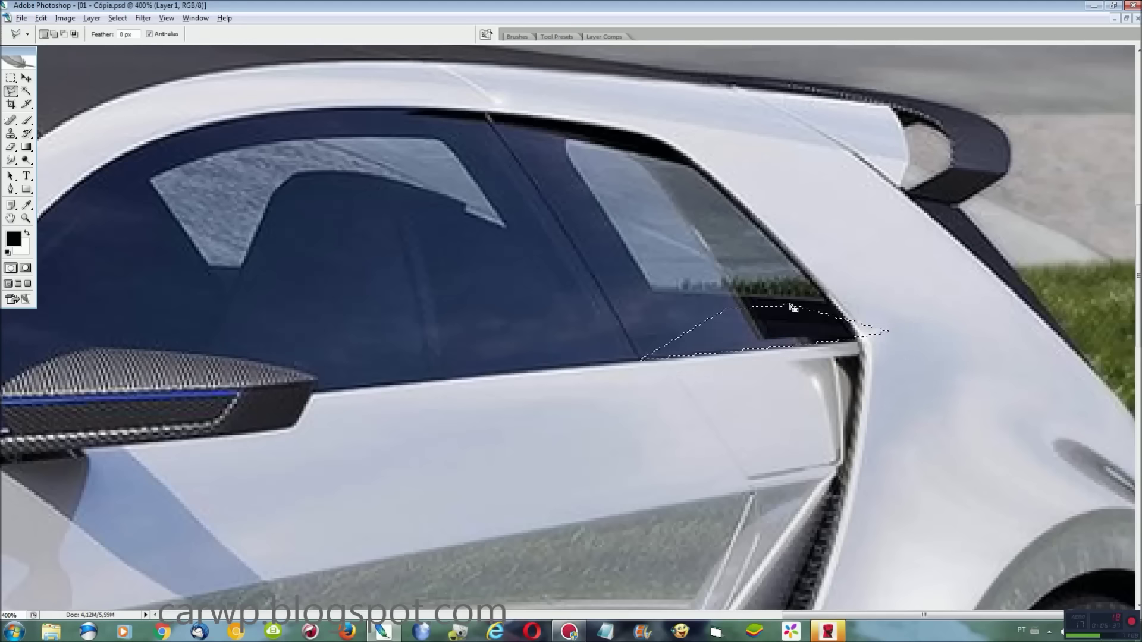
click(787, 301)
click(834, 315)
click(890, 332)
key(Delete)
key(ctrl+d)
scroll(839, 343, down, 3)
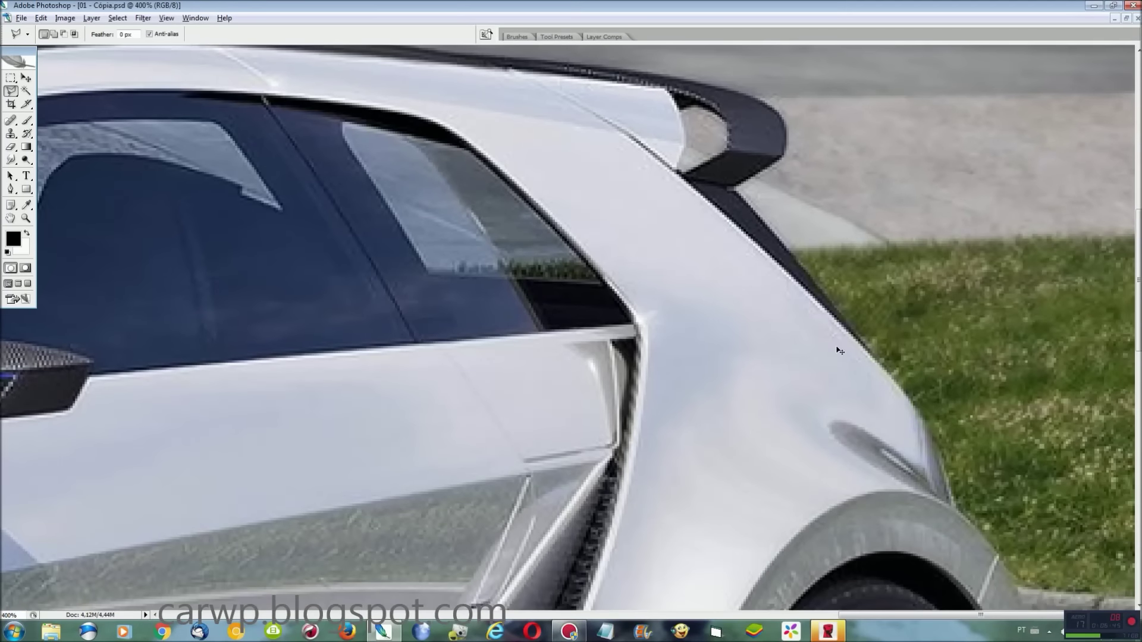
key(ctrl+plus)
drag(933, 618, 860, 615)
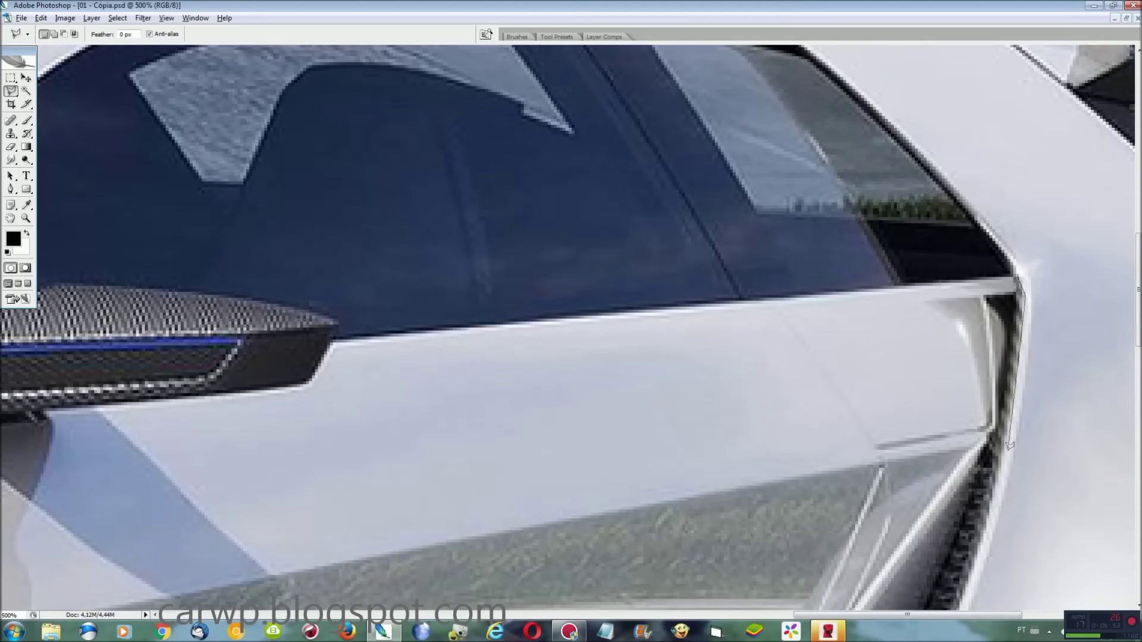
Step: Copy the upper door panel and stretch it about 171% rearward, tilted 2.4°, to the rear pillar
click(1005, 448)
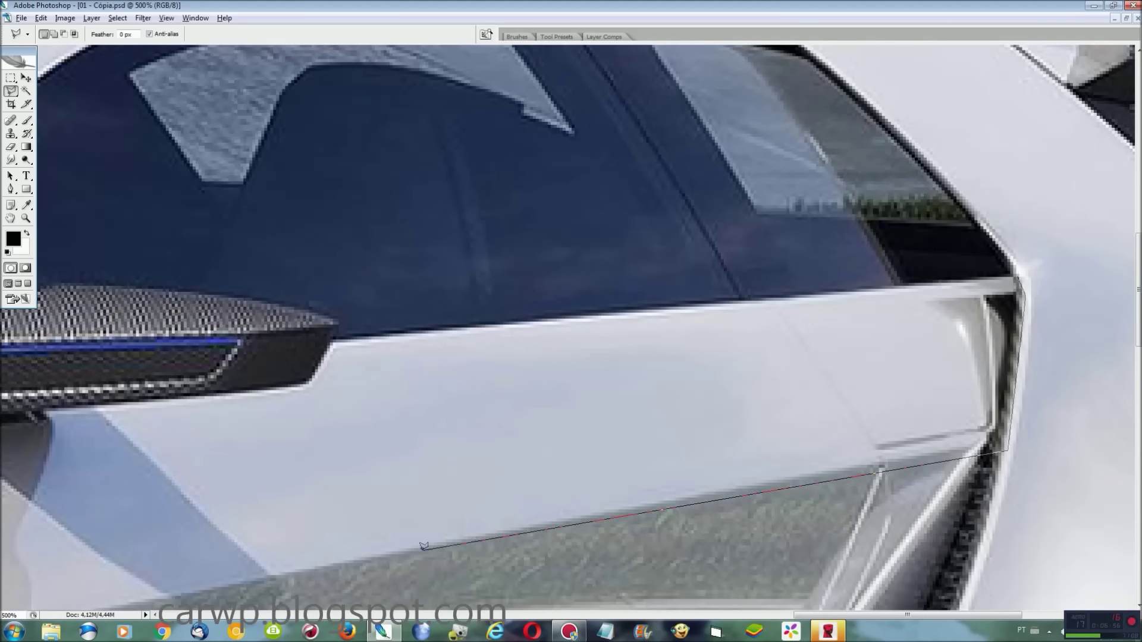
click(421, 342)
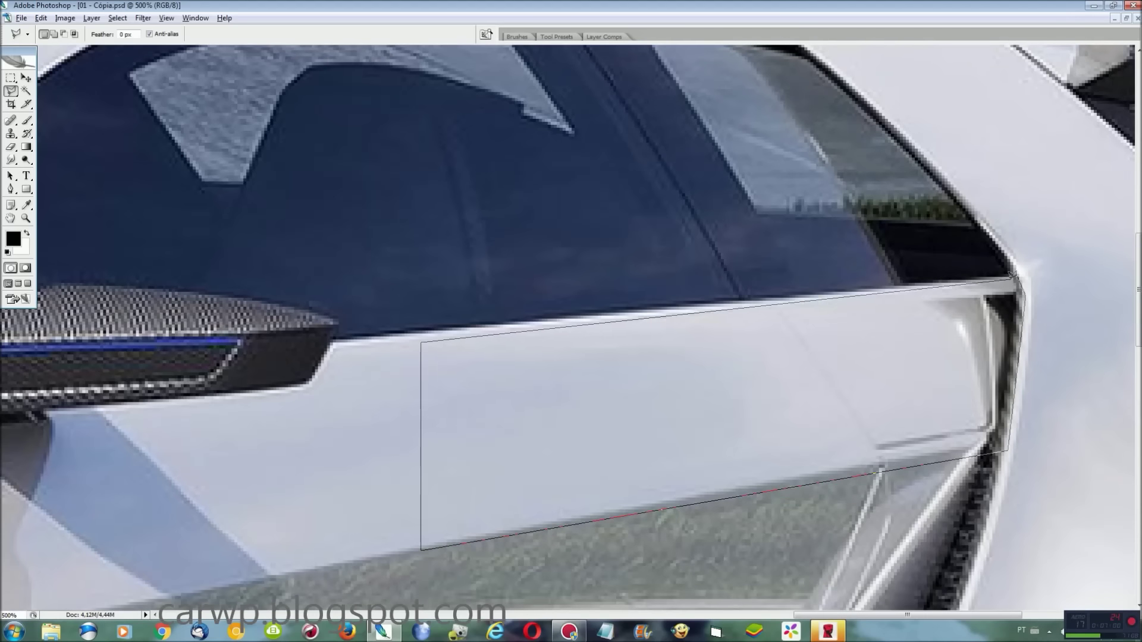
click(1014, 275)
key(ctrl+j)
key(ctrl+t)
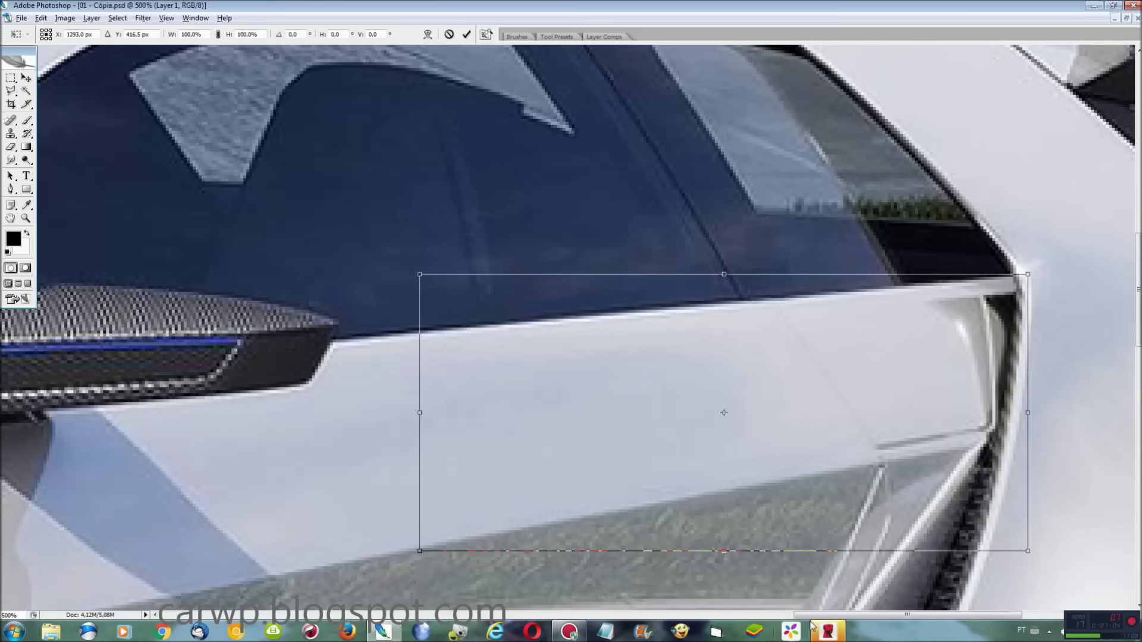
drag(812, 616, 898, 616)
mouse_move(683, 410)
mouse_down()
mouse_move(774, 383)
mouse_move(1040, 412)
mouse_move(1040, 368)
mouse_up()
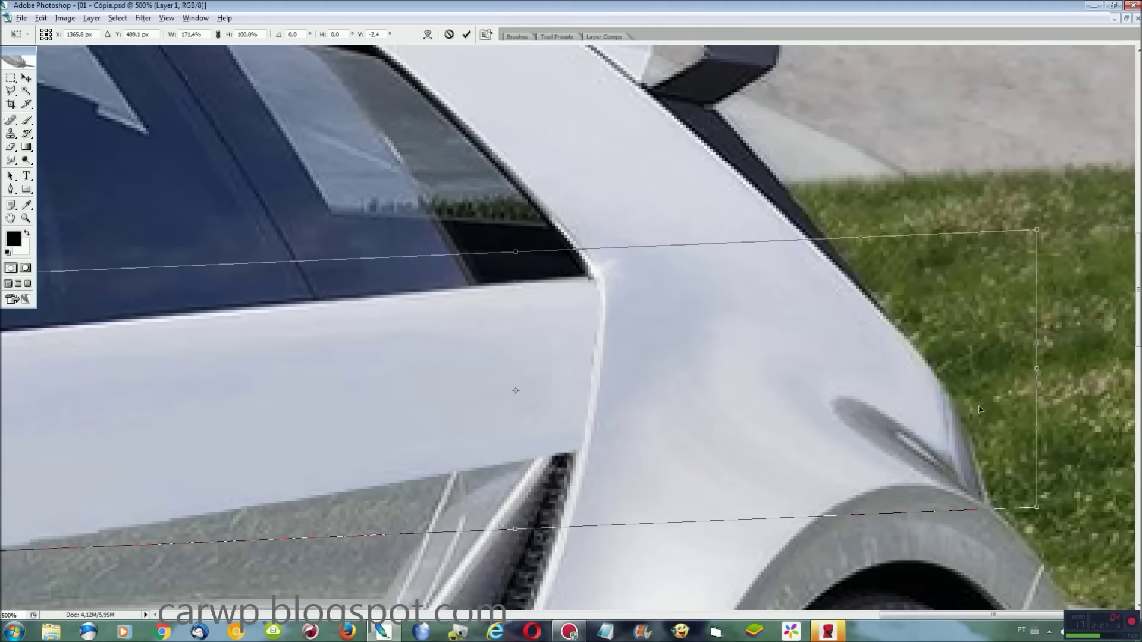
key(Return)
drag(892, 617, 827, 620)
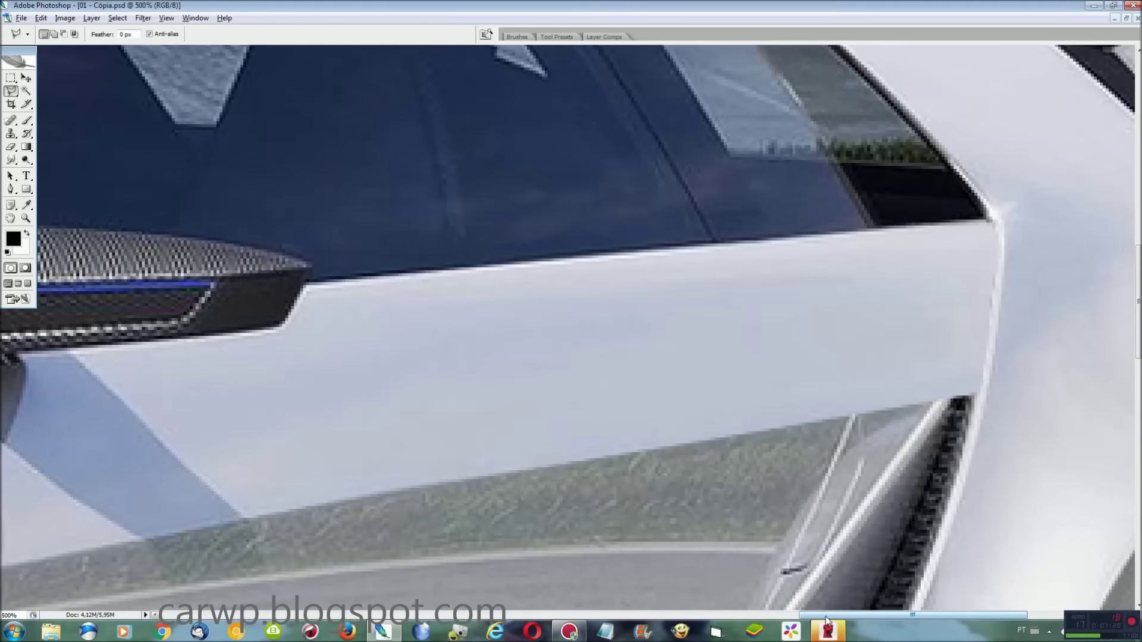
scroll(1125, 430, down, 5)
Step: Outline the door's road-and-grass reflection from its rear edge down to the dark lower panel
scroll(983, 130, up, 1)
scroll(983, 130, up, 1)
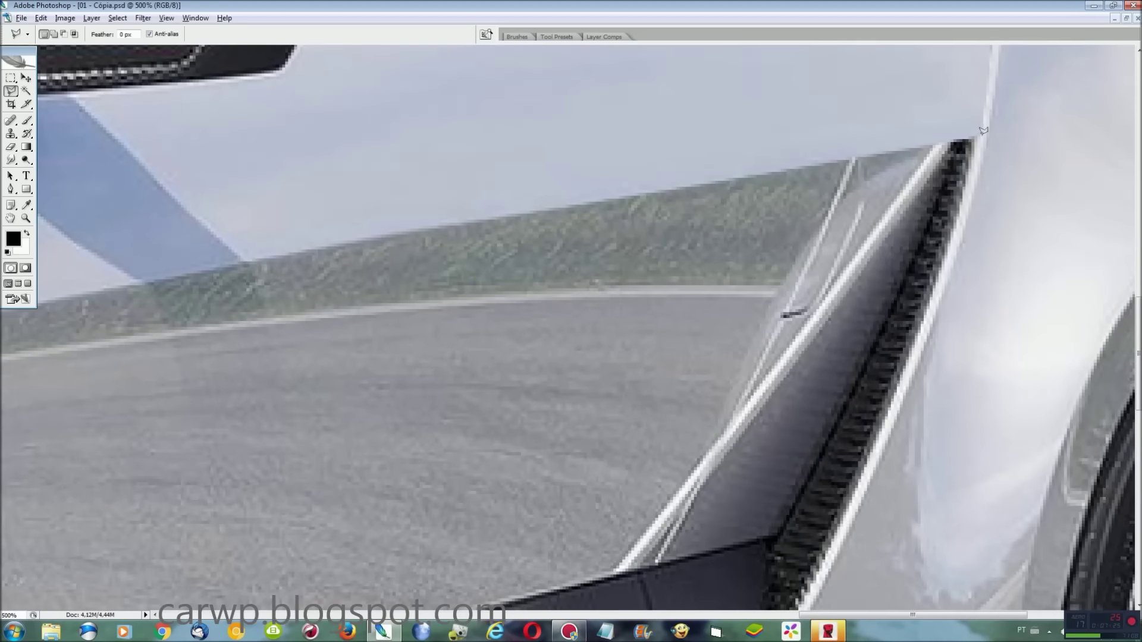
click(956, 222)
scroll(824, 546, down, 2)
scroll(663, 466, down, 4)
scroll(535, 451, up, 4)
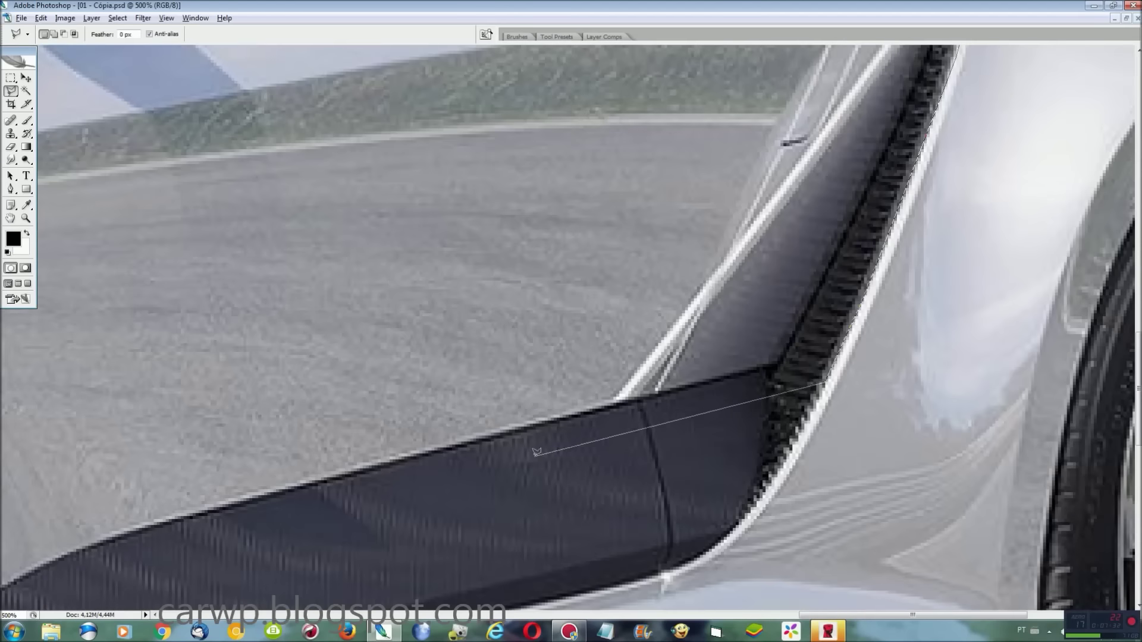
click(320, 486)
scroll(358, 428, up, 5)
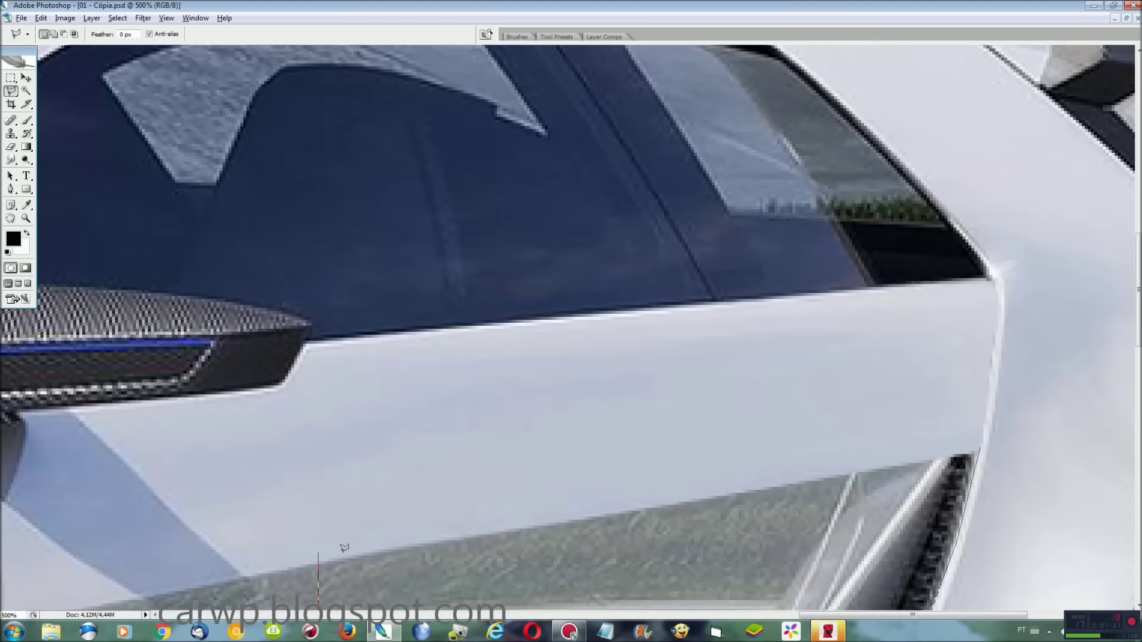
click(977, 448)
scroll(791, 340, down, 4)
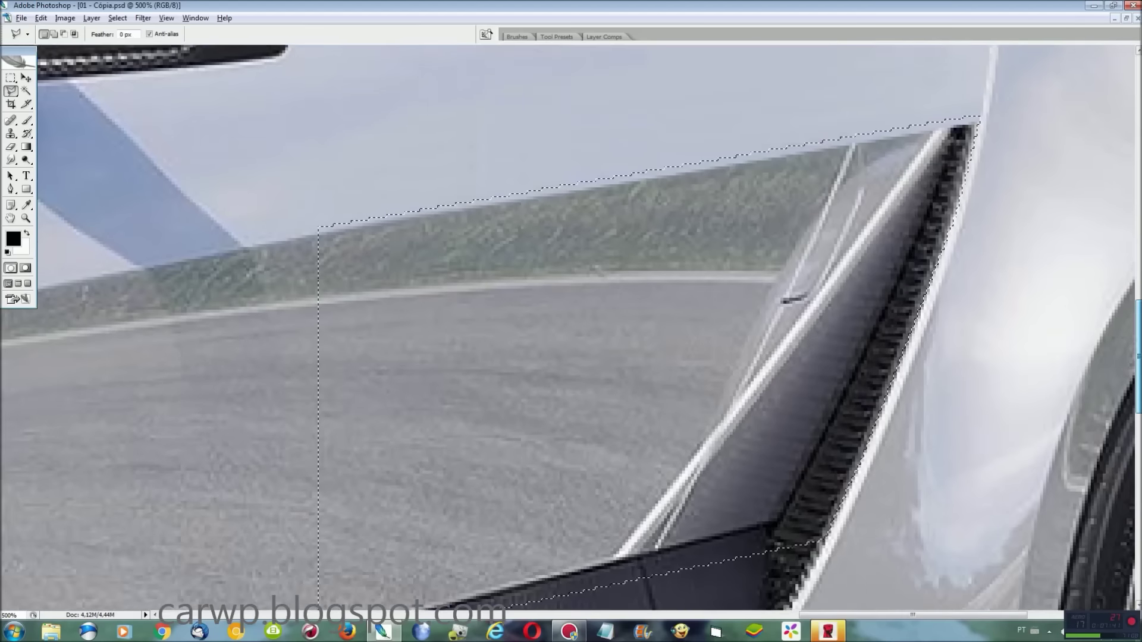
Step: Copy the reflection, stretch it about 170% rearward and tilt its rear end up 4°
key(ctrl+j)
key(ctrl+t)
drag(980, 423, 828, 392)
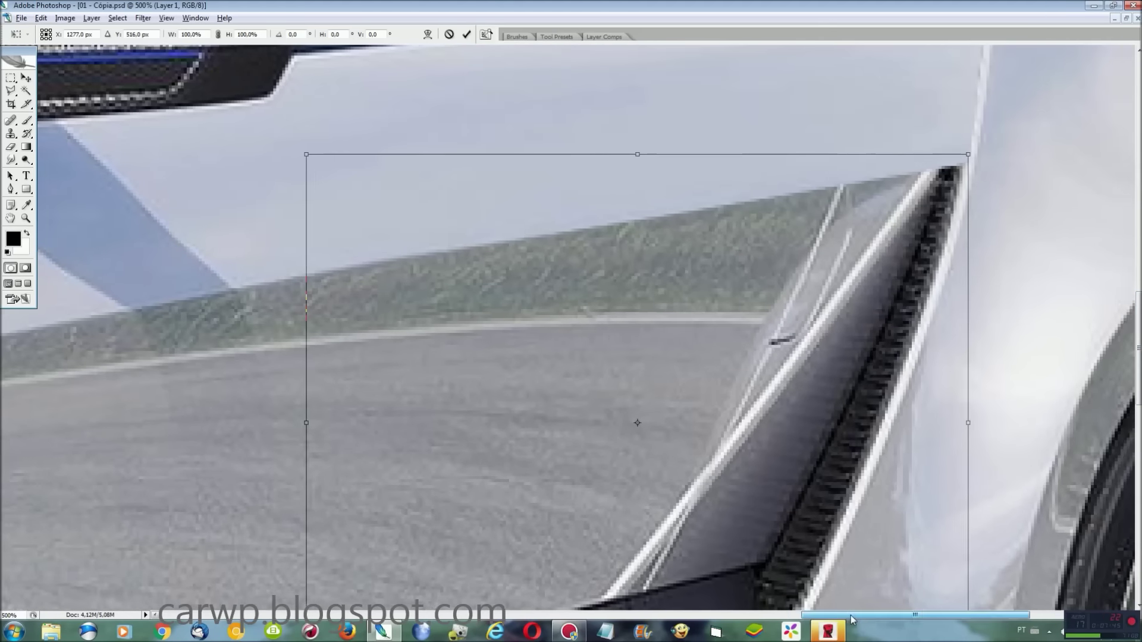
drag(829, 392, 1122, 392)
right_click(383, 308)
click(414, 359)
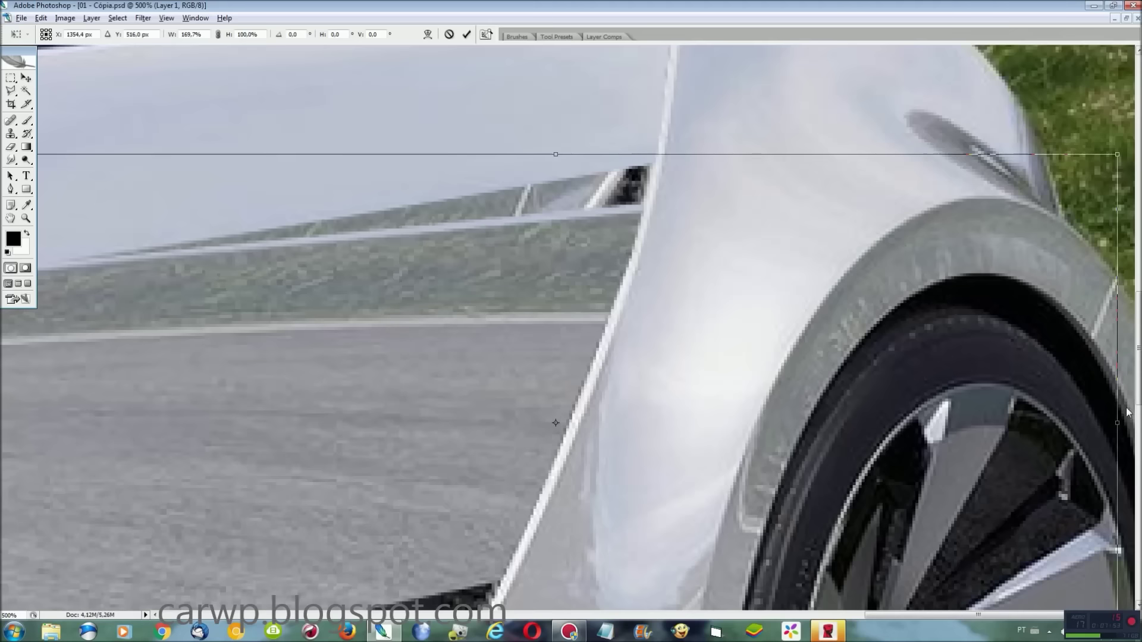
drag(1118, 420, 1107, 354)
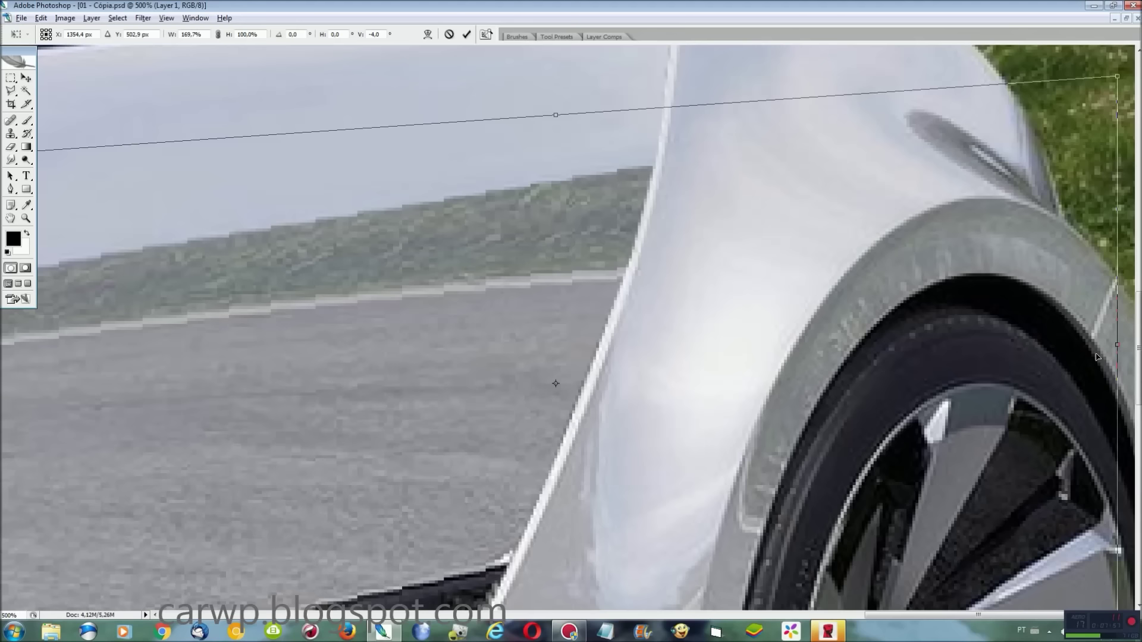
key(Return)
key(ctrl+0)
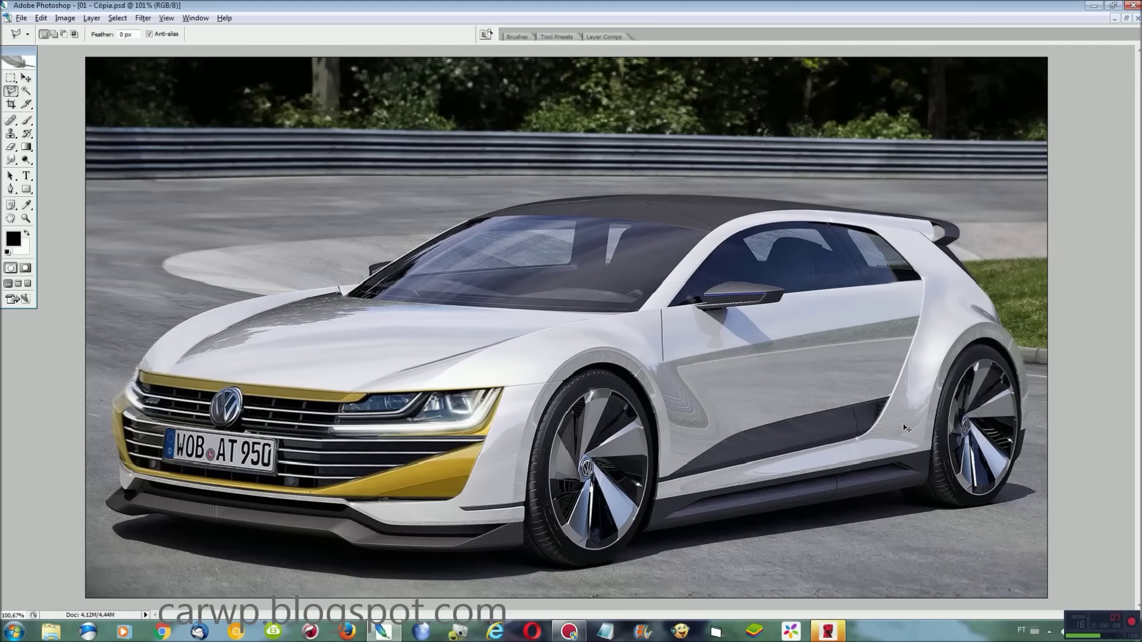
key(ctrl+plus)
key(ctrl+plus)
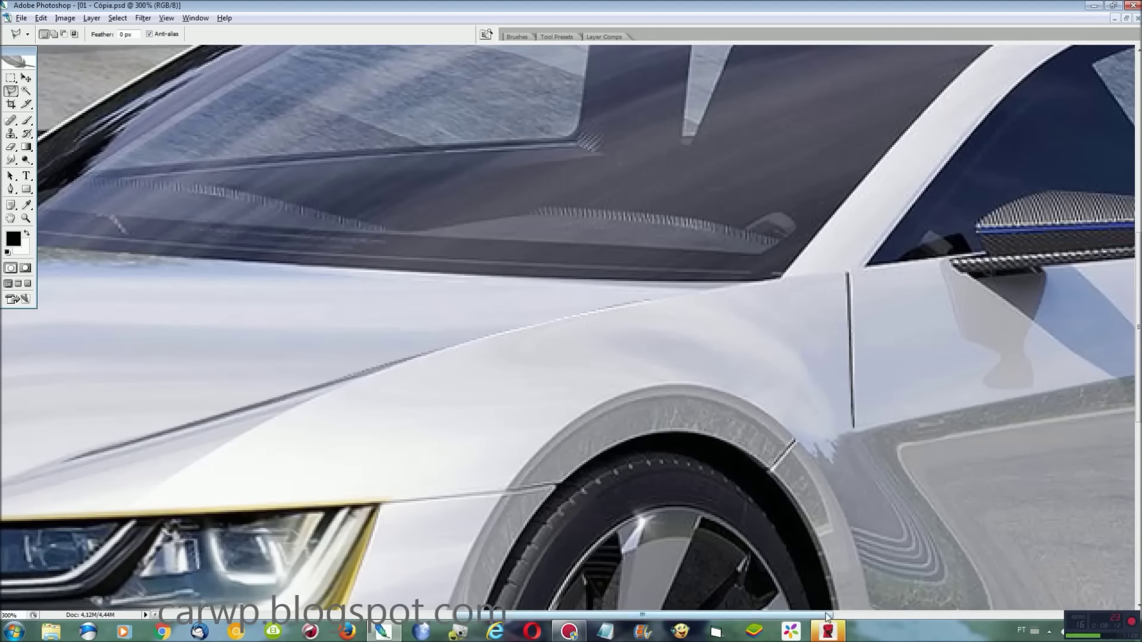
scroll(571, 327, right, 10)
scroll(570, 327, down, 5)
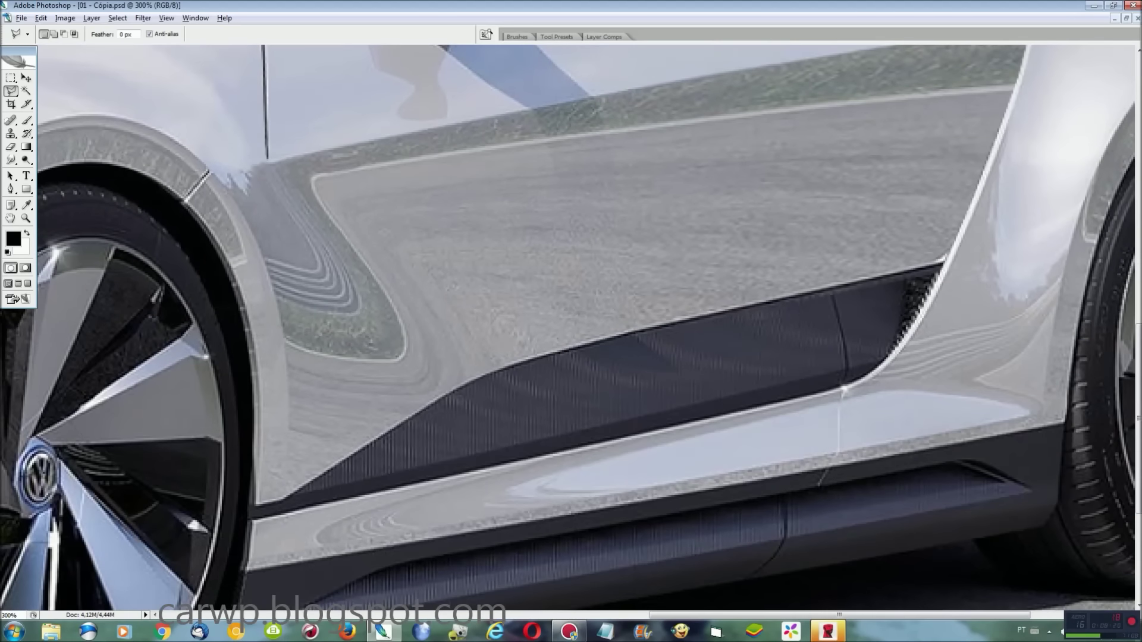
scroll(1024, 91, up, 1)
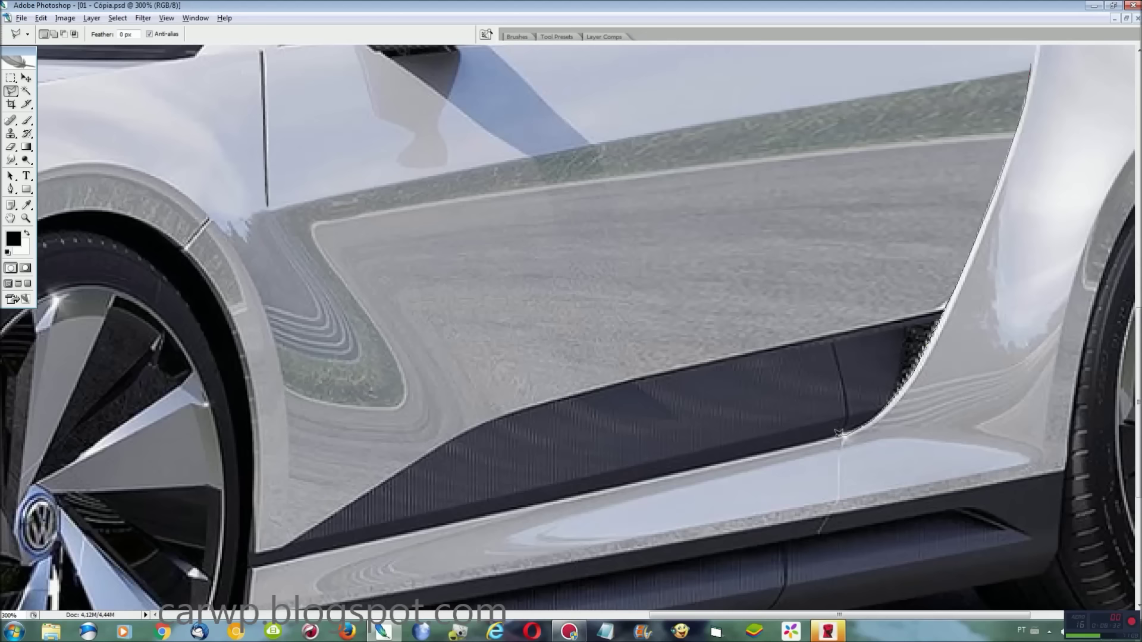
key(Escape)
Step: Select the door panel from the sill to its top rear, subtracting the top area
click(279, 543)
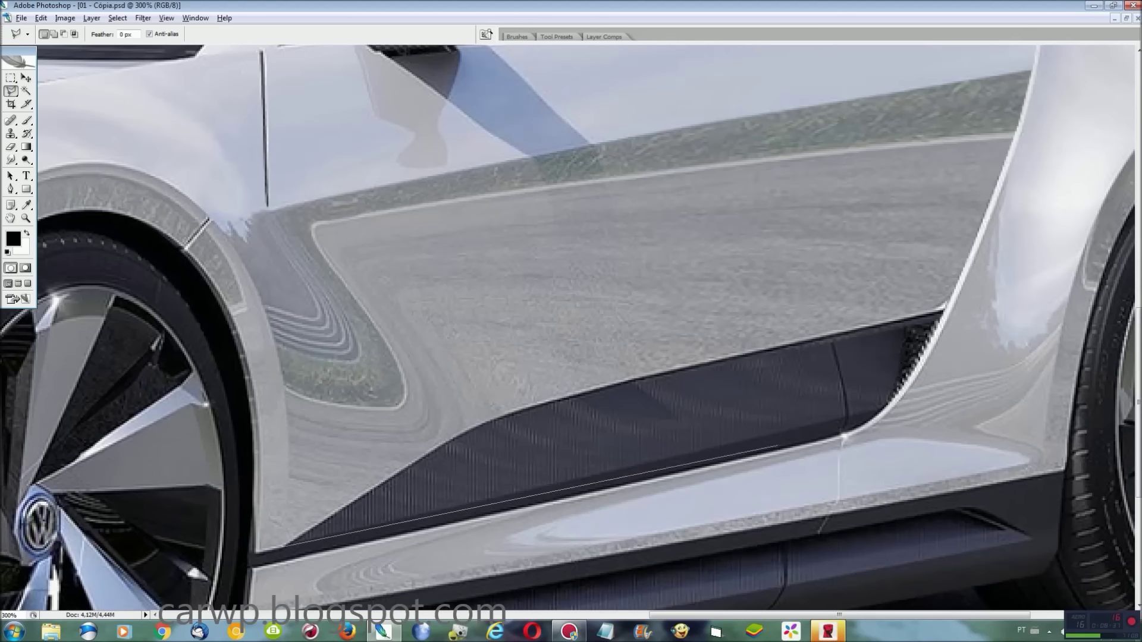
click(930, 396)
click(1088, 106)
click(1065, 66)
click(236, 187)
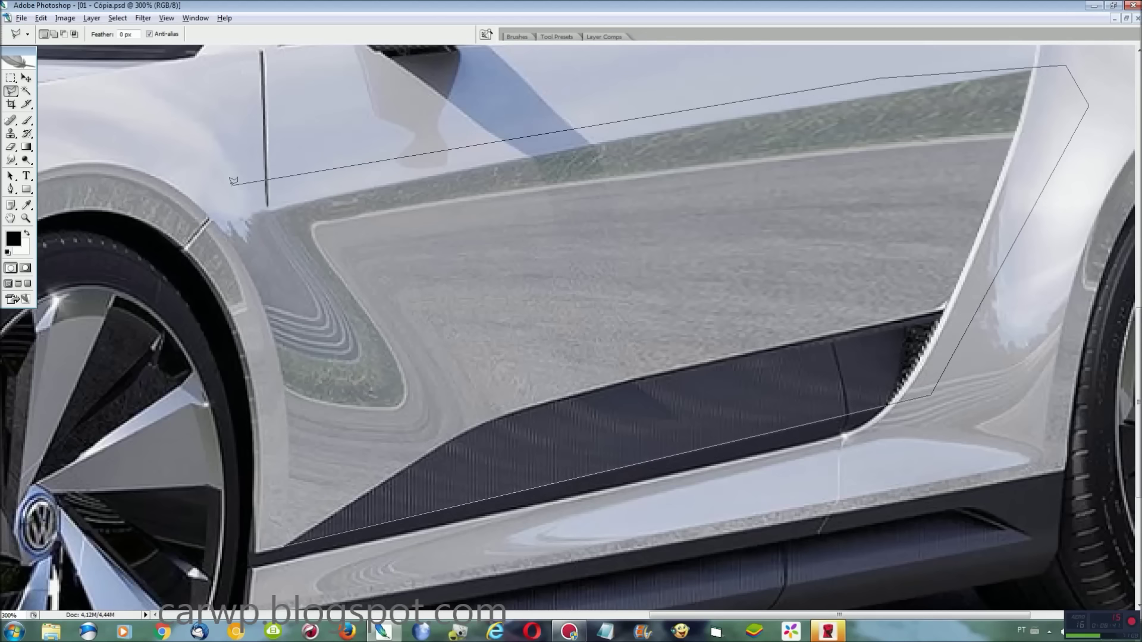
click(278, 541)
scroll(770, 496, up, 1)
key(alt)
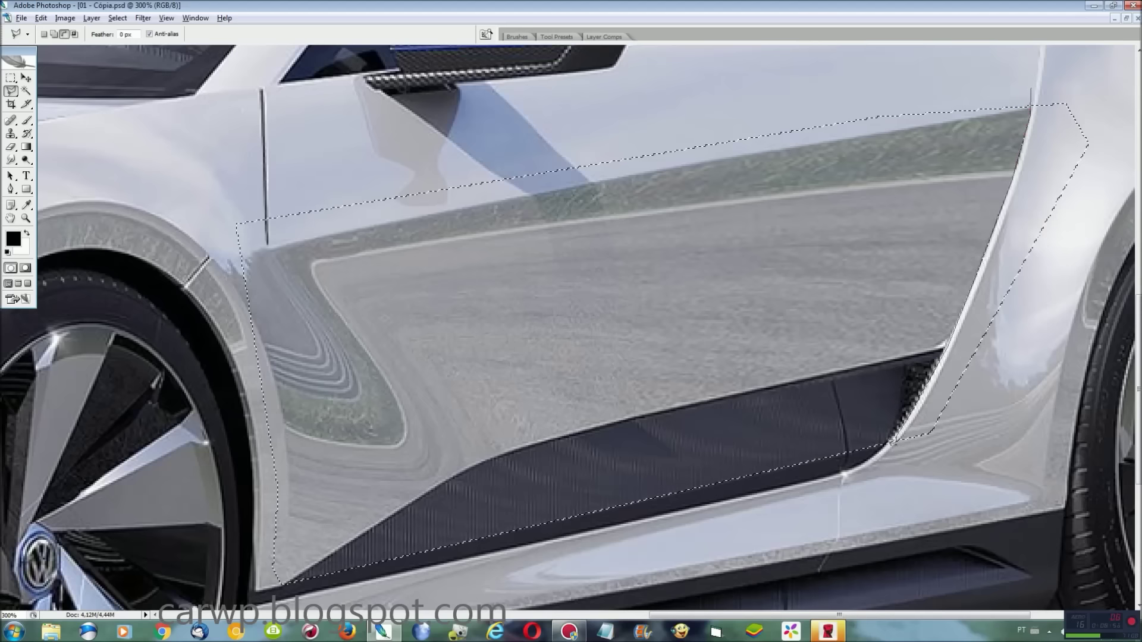
scroll(1064, 333, up, 10)
scroll(1064, 345, down, 5)
scroll(1065, 351, down, 10)
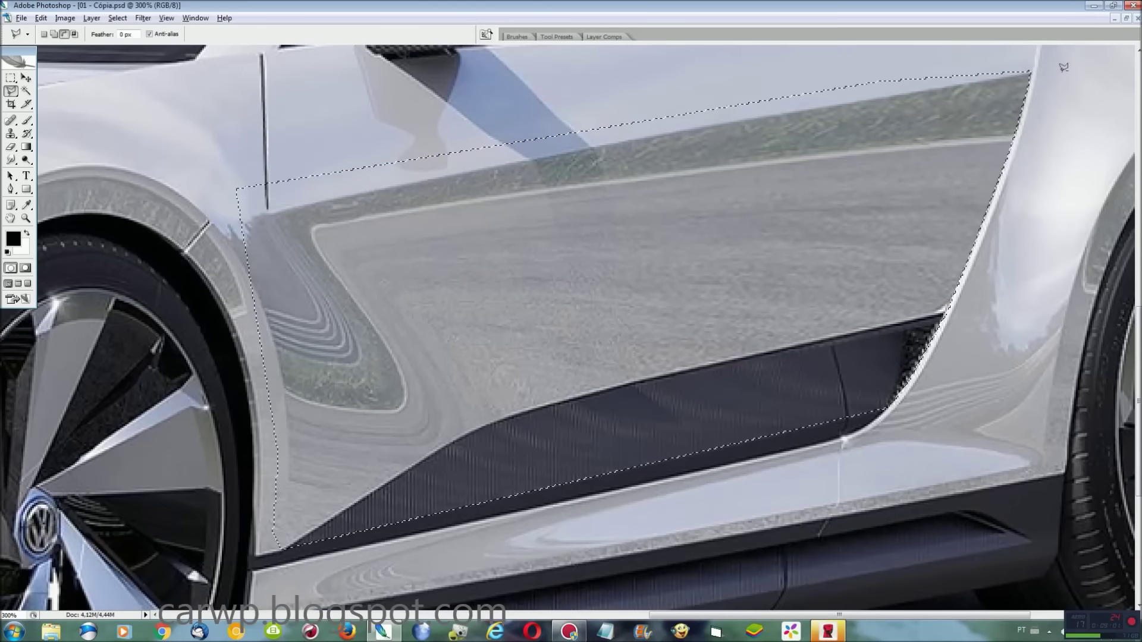
key(Return)
Step: Warp a copy of the door panel to thin the dark stripe, then merge it down
key(ctrl+j)
key(ctrl+t)
right_click(533, 340)
click(583, 428)
drag(713, 359, 708, 451)
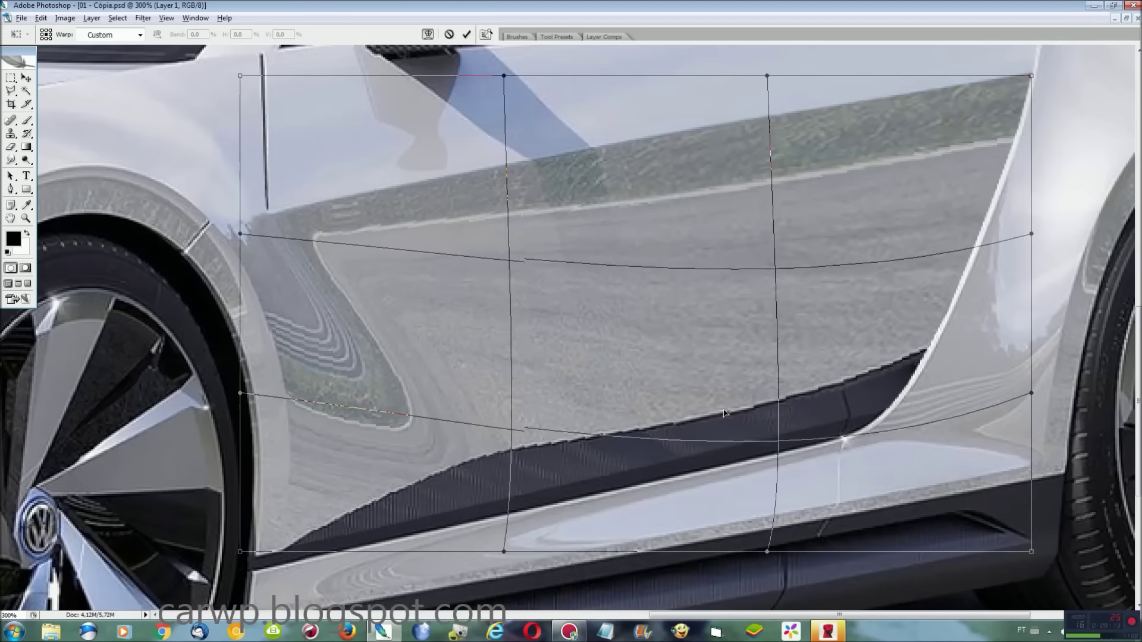
drag(428, 484, 427, 510)
mouse_move(587, 233)
mouse_down()
mouse_move(570, 182)
mouse_move(590, 190)
mouse_up()
drag(916, 388, 954, 380)
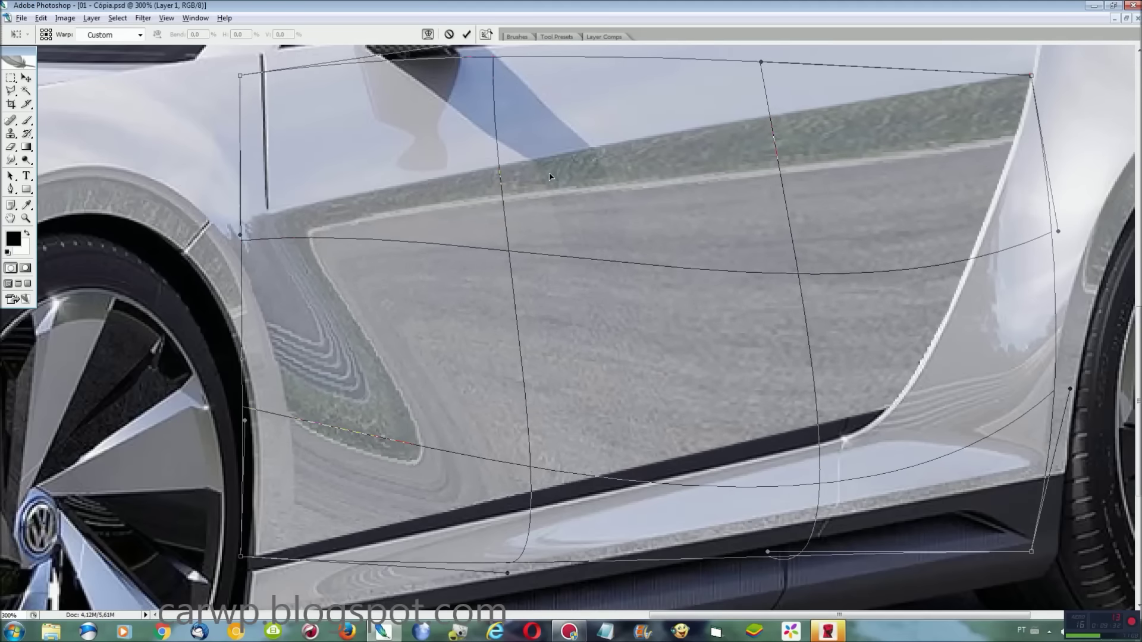
key(Return)
key(ctrl+0)
key(ctrl+e)
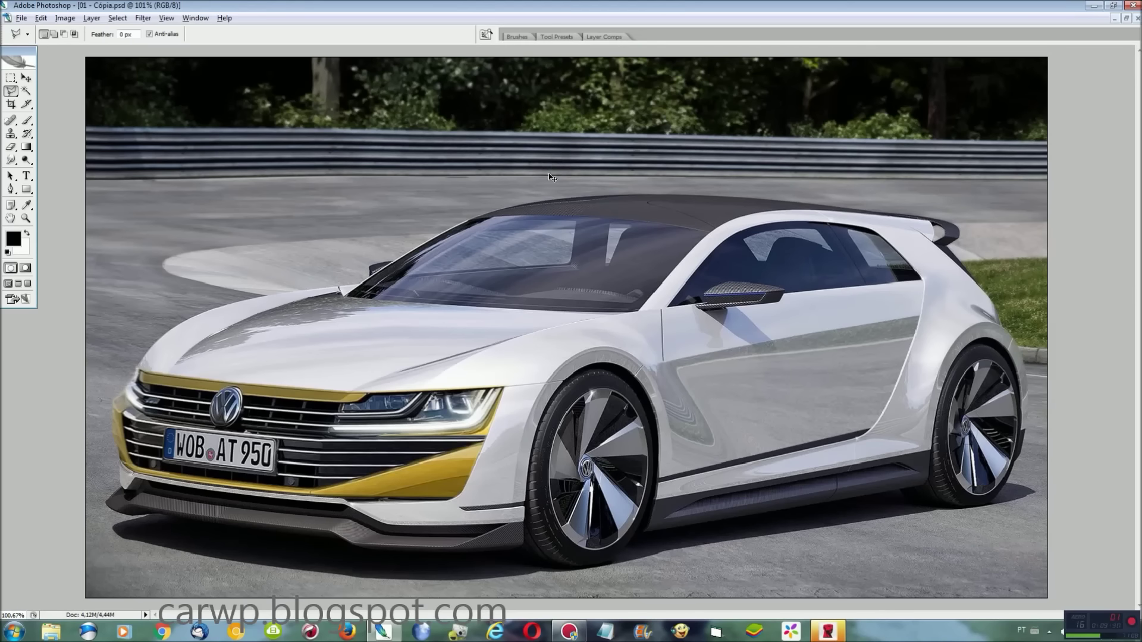
Step: Zoom in and pan along the car's side to inspect it closely
key(ctrl+plus)
key(ctrl+plus)
drag(827, 614, 1032, 614)
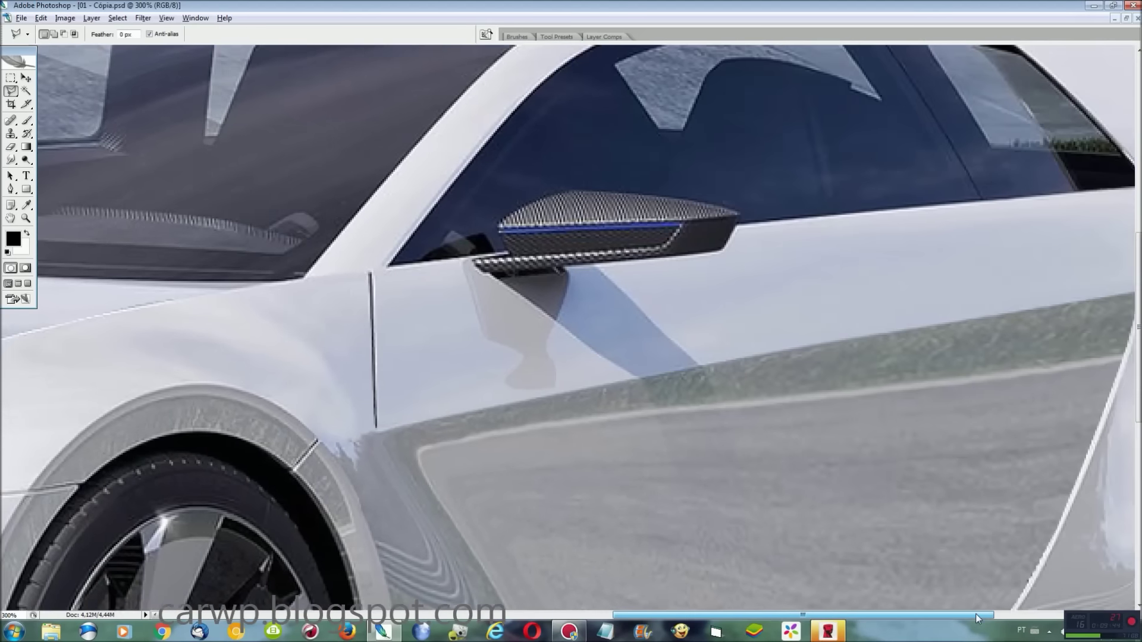
scroll(1002, 521, down, 5)
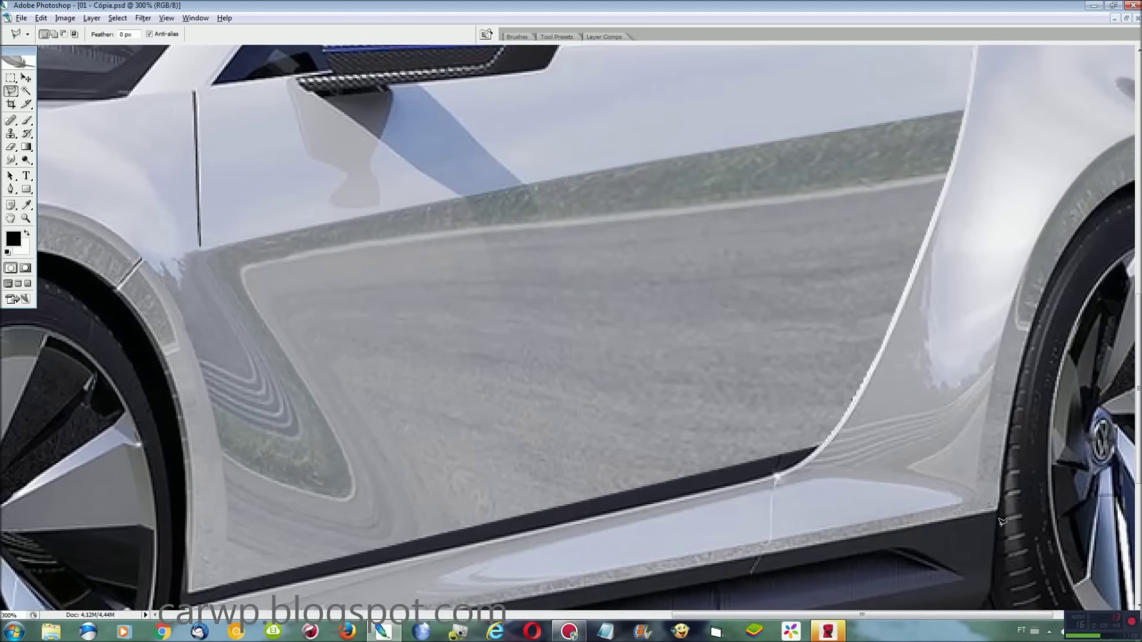
scroll(1005, 416, up, 2)
scroll(1011, 298, up, 1)
scroll(1014, 181, up, 2)
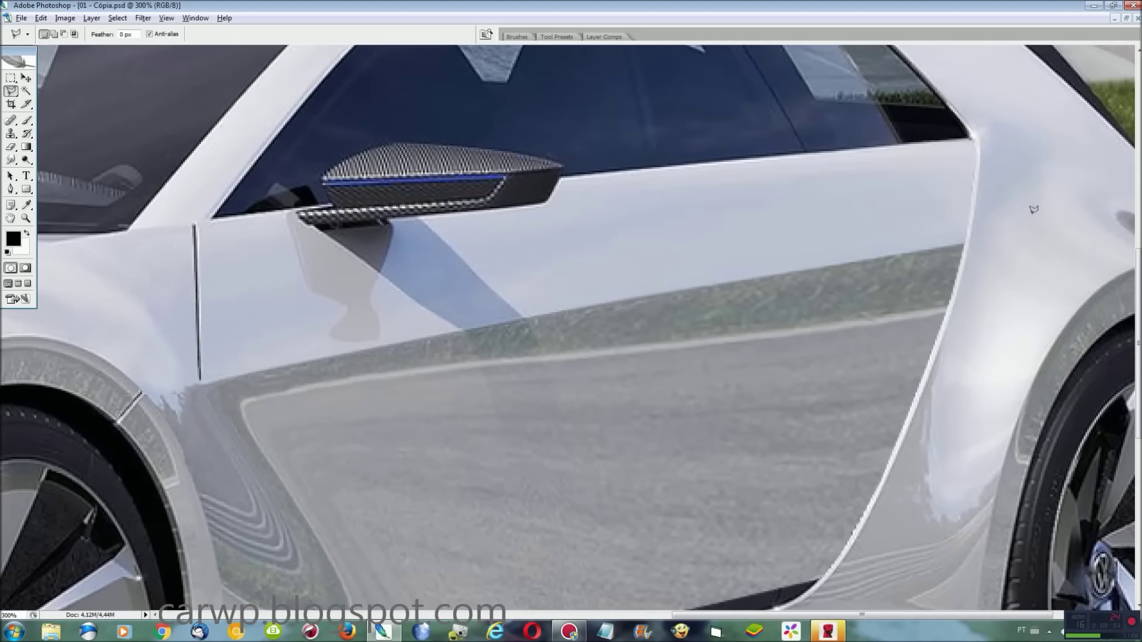
drag(862, 614, 931, 614)
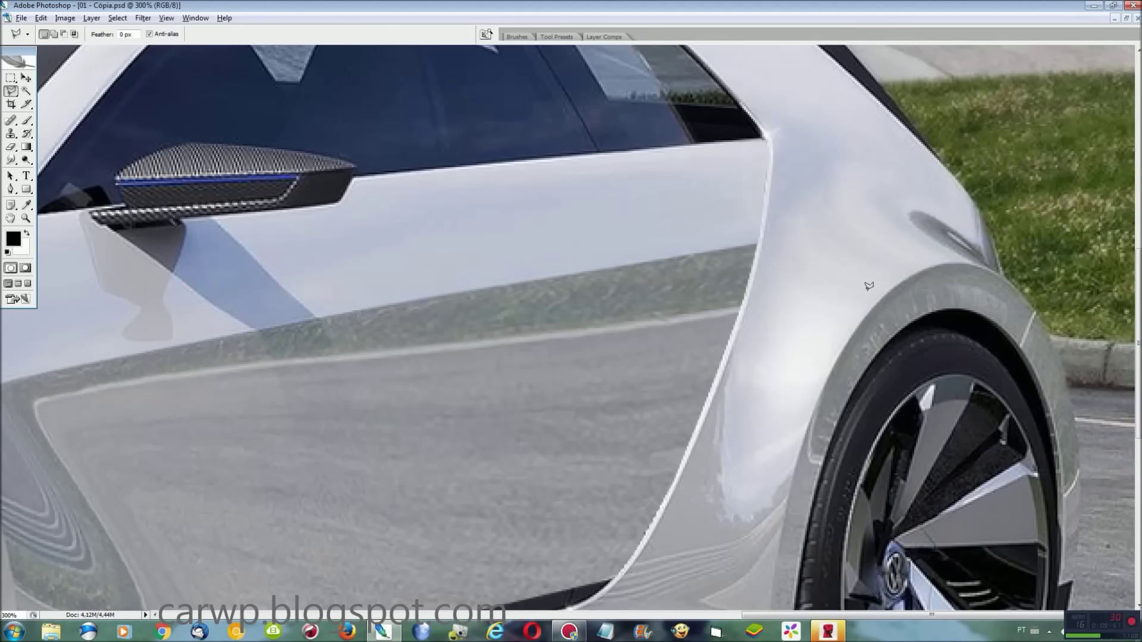
scroll(839, 328, down, 1)
scroll(839, 329, down, 1)
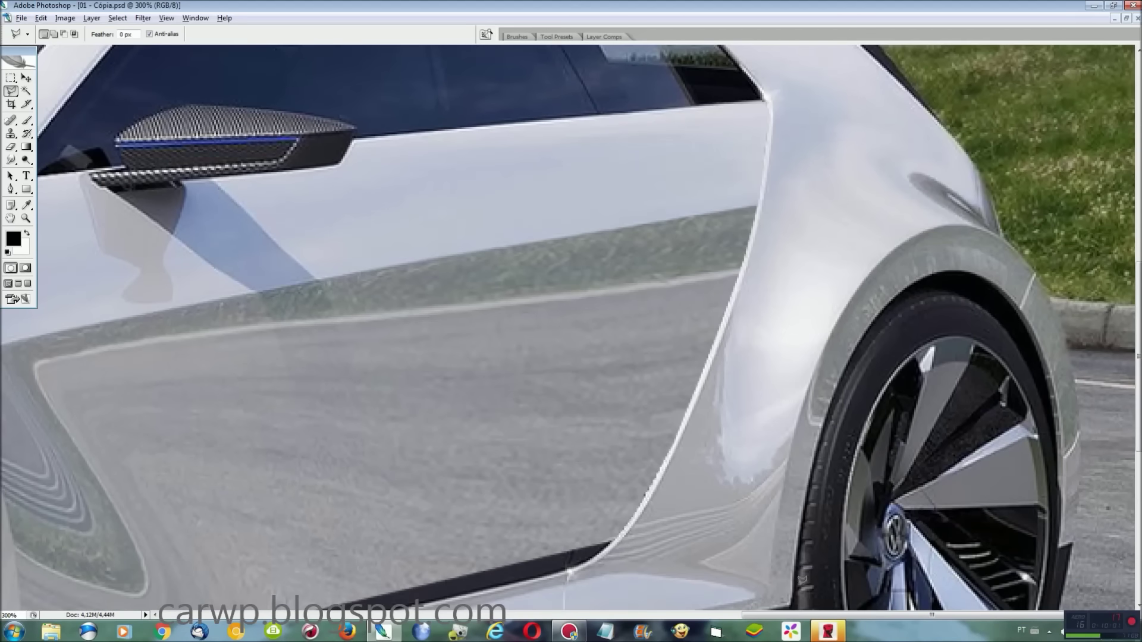
scroll(763, 515, left, 5)
scroll(763, 515, down, 2)
scroll(764, 515, down, 2)
scroll(762, 509, down, 3)
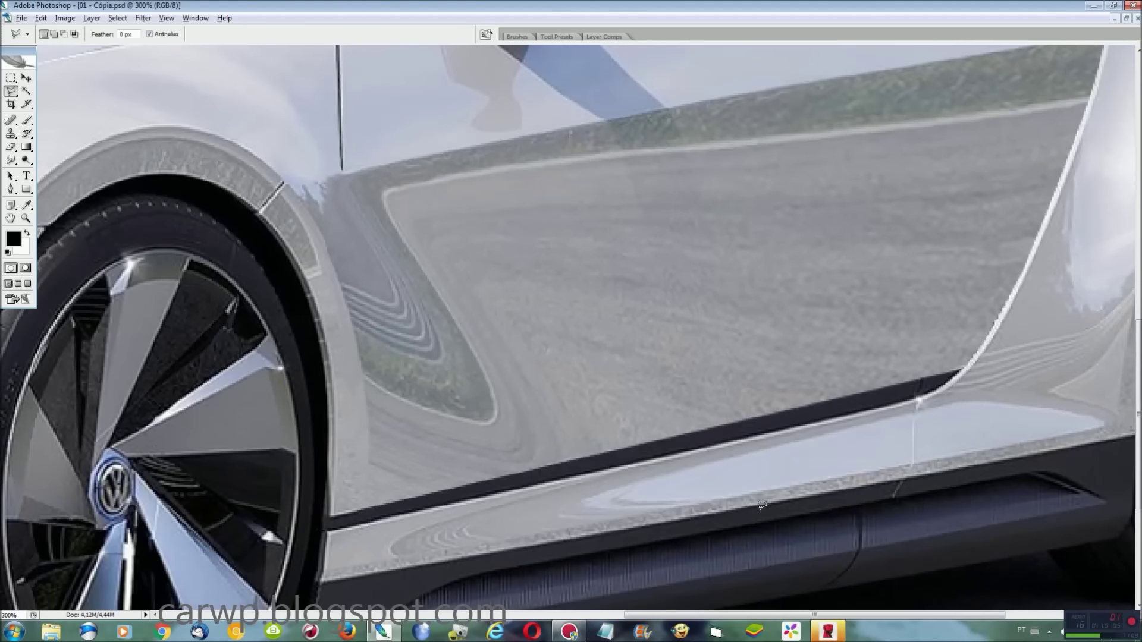
key(ctrl+0)
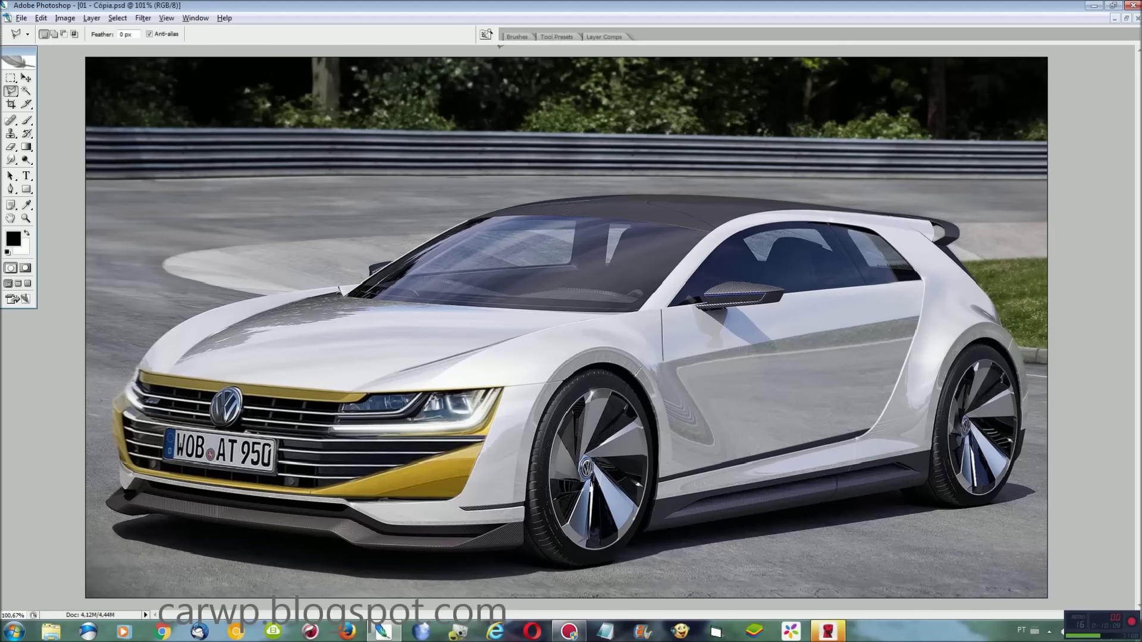
Step: Flip to the yellow Arteon reference photo and back to the white car
click(195, 17)
click(225, 290)
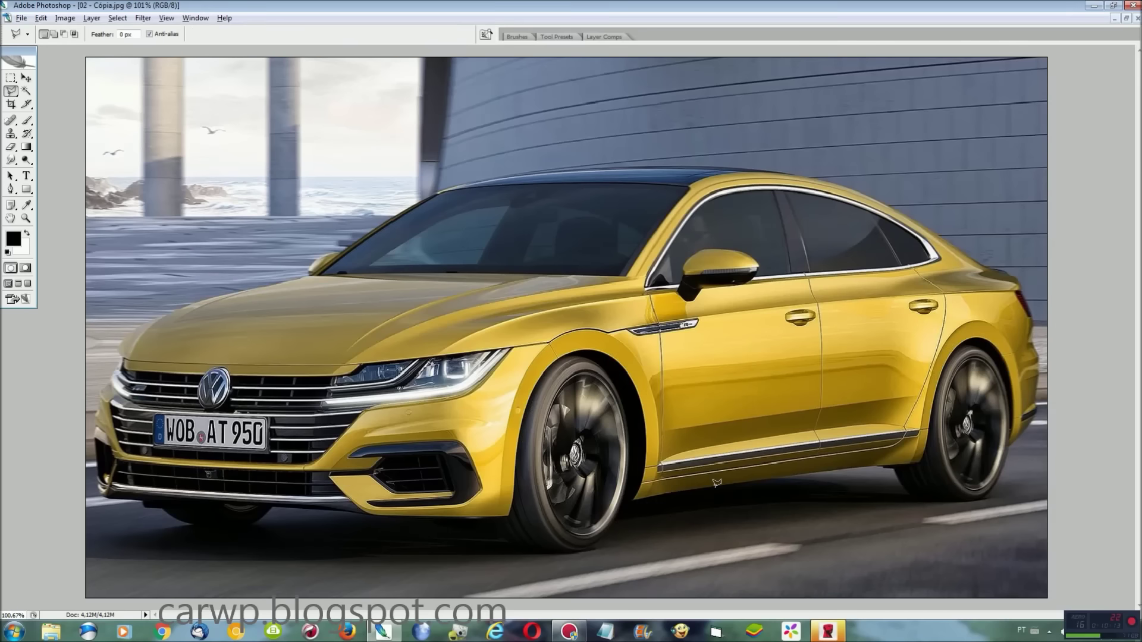
click(195, 18)
click(220, 250)
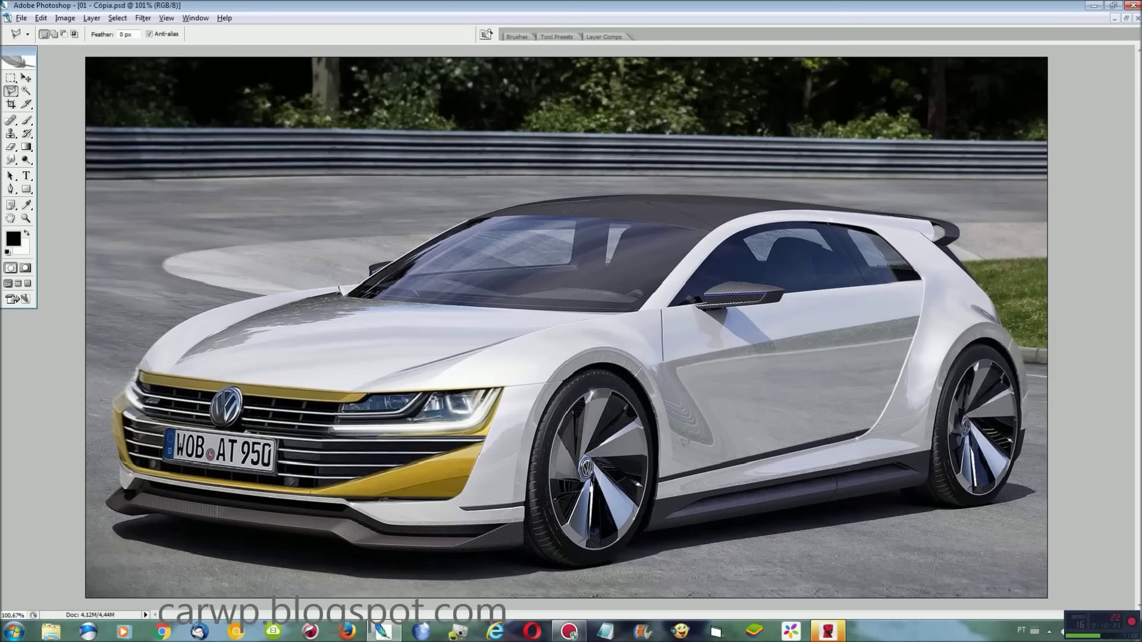
Step: At 200% zoom, begin a Polygonal Lasso outline of the front door at its sill
key(ctrl+plus)
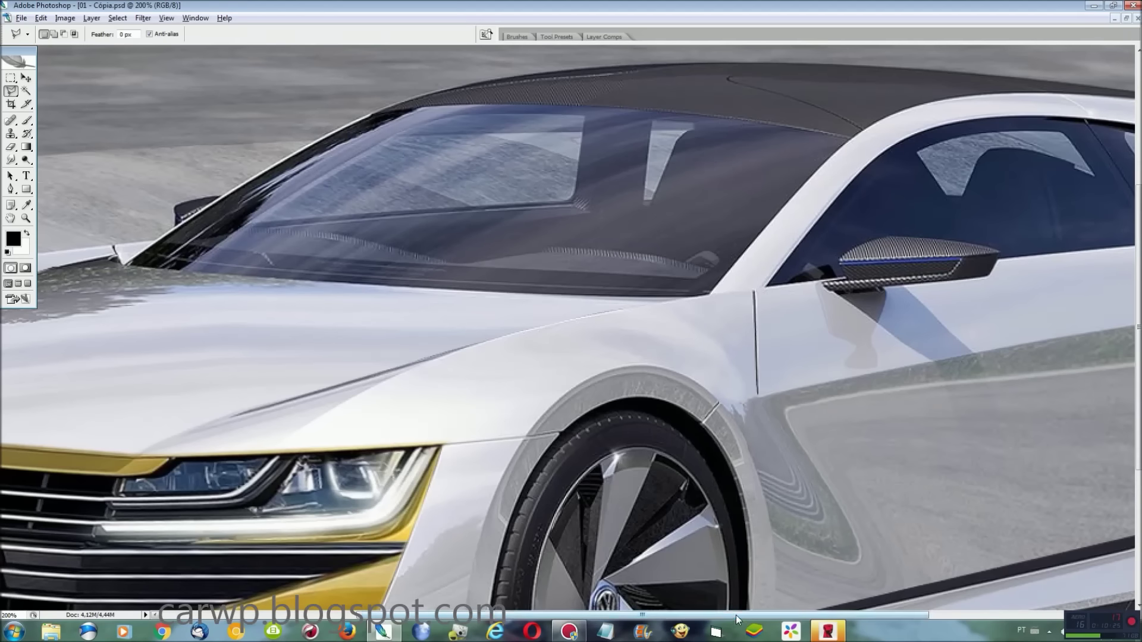
drag(737, 615, 892, 615)
scroll(642, 443, down, 5)
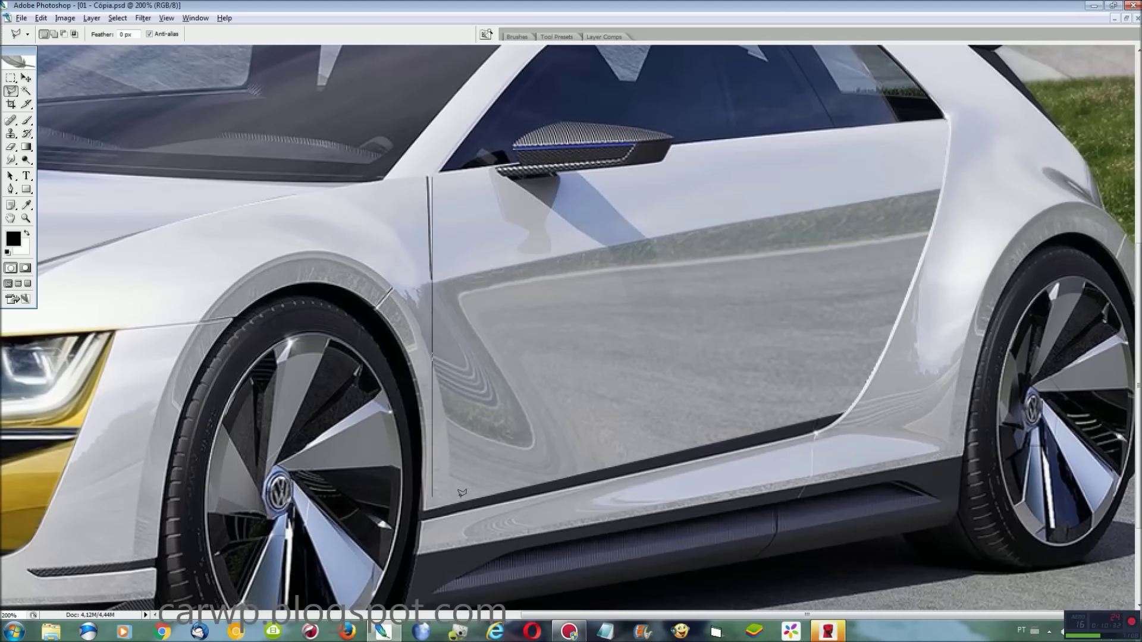
click(434, 517)
scroll(845, 417, up, 1)
scroll(845, 417, up, 1)
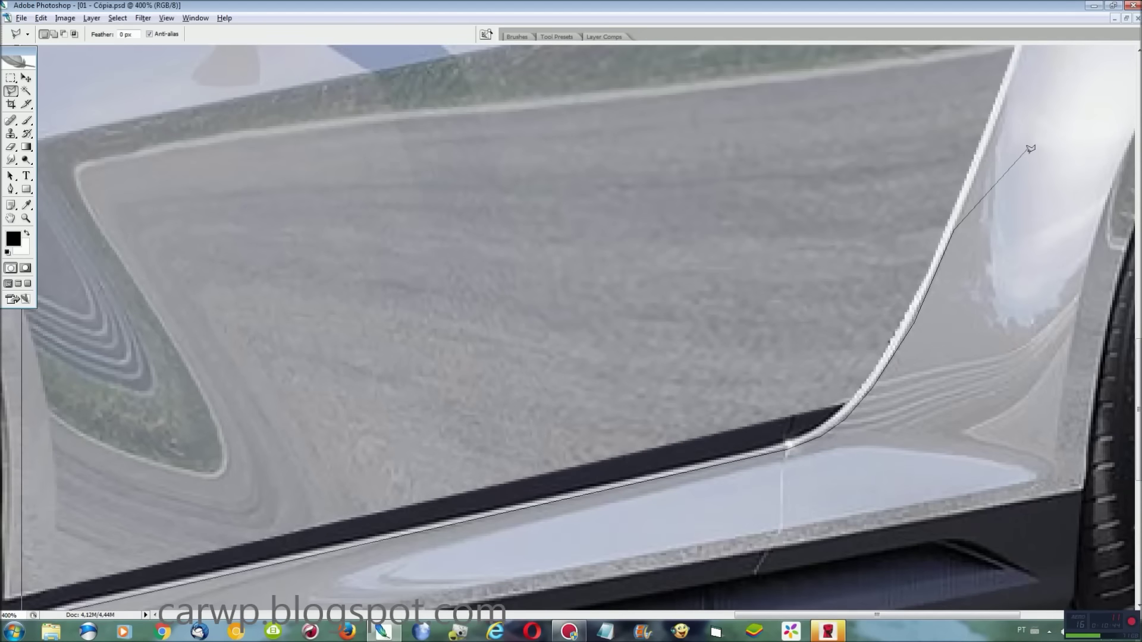
scroll(1013, 89, up, 5)
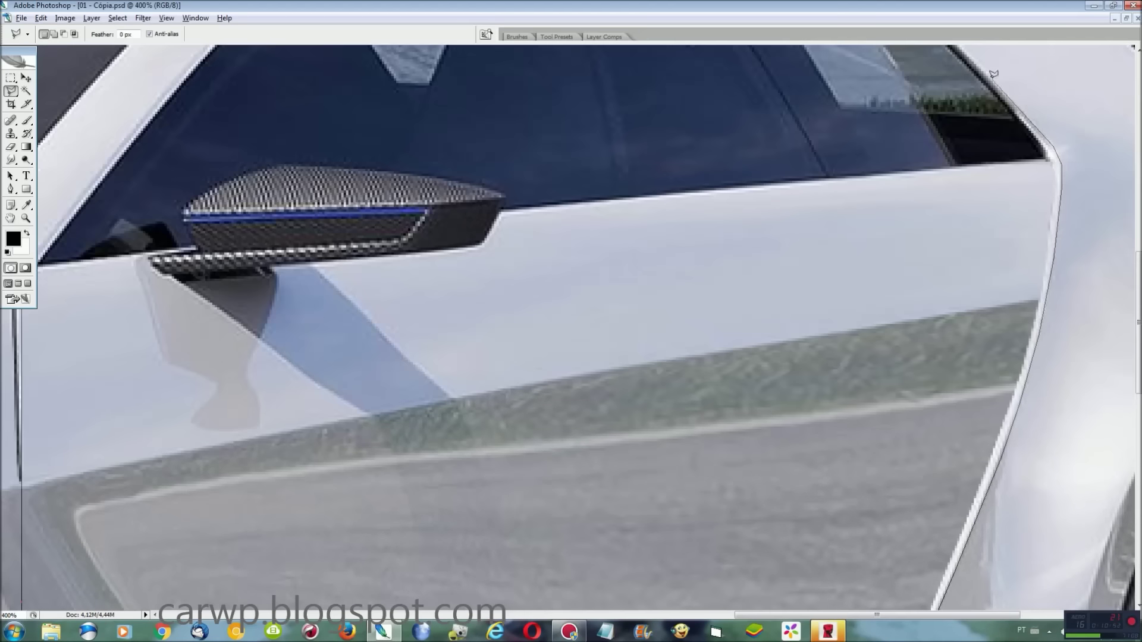
scroll(993, 74, up, 5)
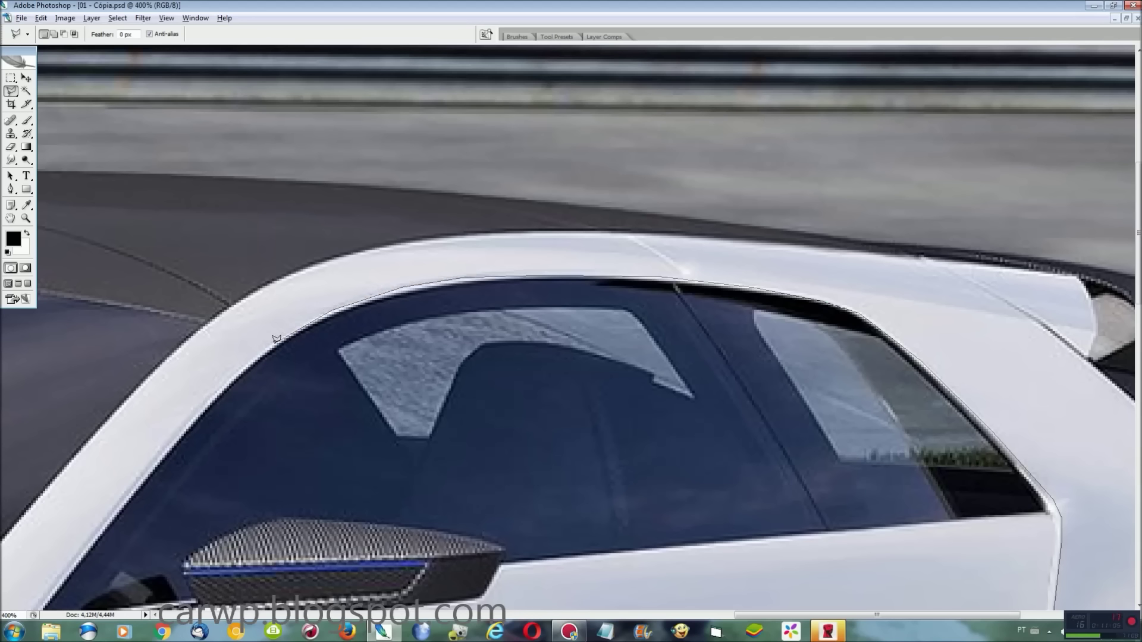
scroll(379, 141, down, 7)
scroll(378, 141, left, 4)
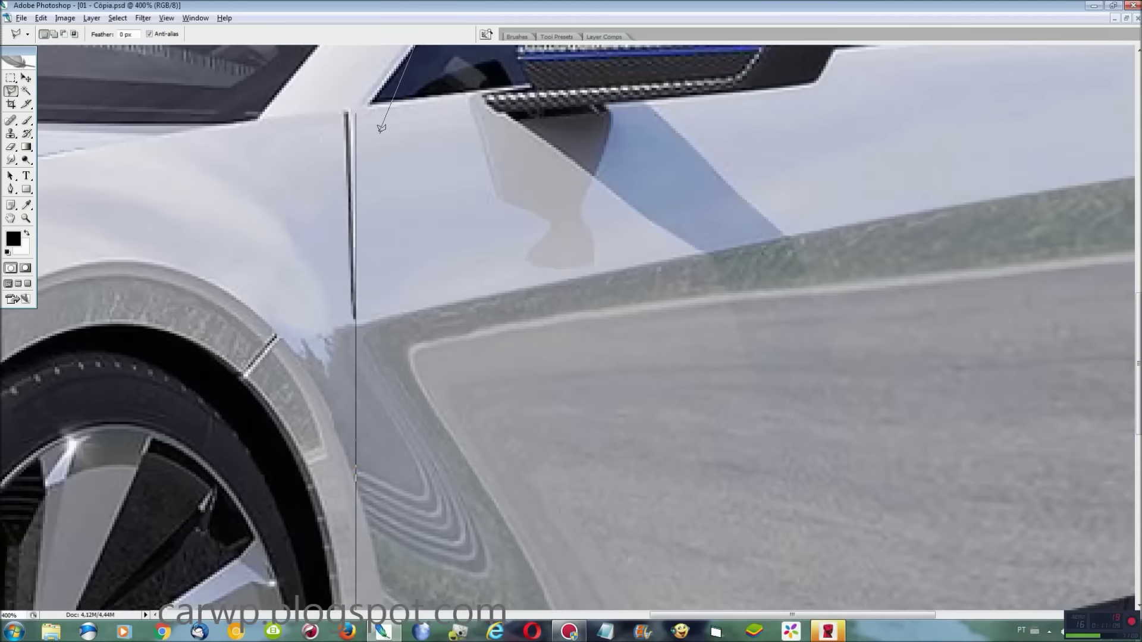
Step: Close the door outline and save the selection as 'Teto'
click(358, 105)
key(ctrl+0)
click(117, 17)
click(139, 216)
text(Teto)
key(Return)
Step: Copy the door onto a new layer and stretch it wider toward the rear wheel
key(ctrl+j)
key(ctrl+t)
key(ctrl+plus)
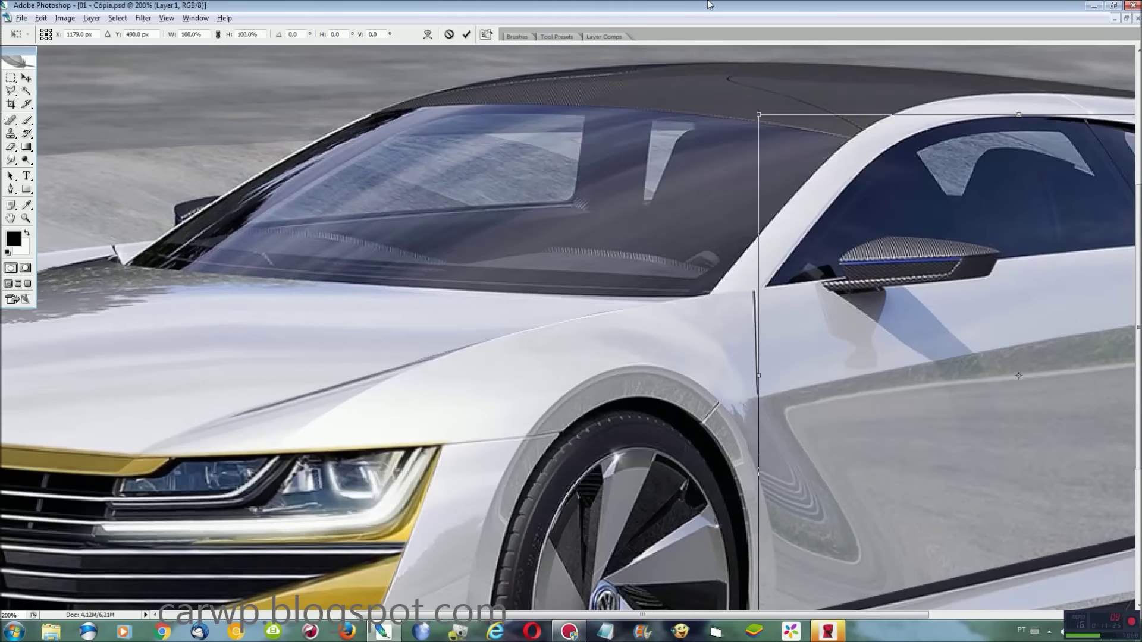
scroll(886, 594, right, 5)
scroll(981, 293, down, 3)
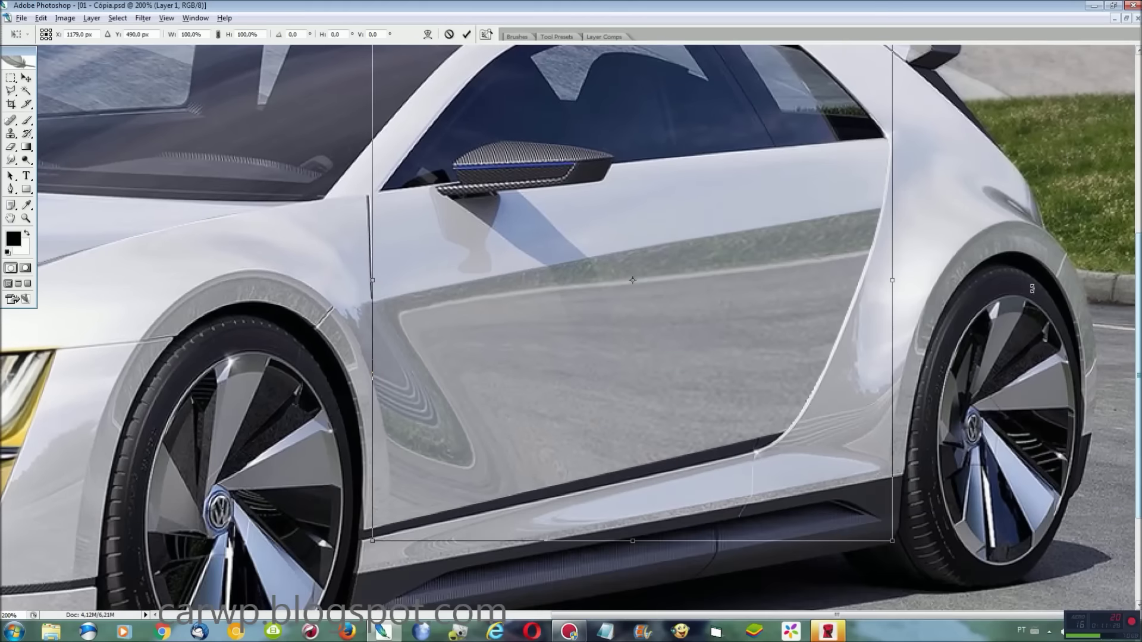
drag(892, 271, 956, 260)
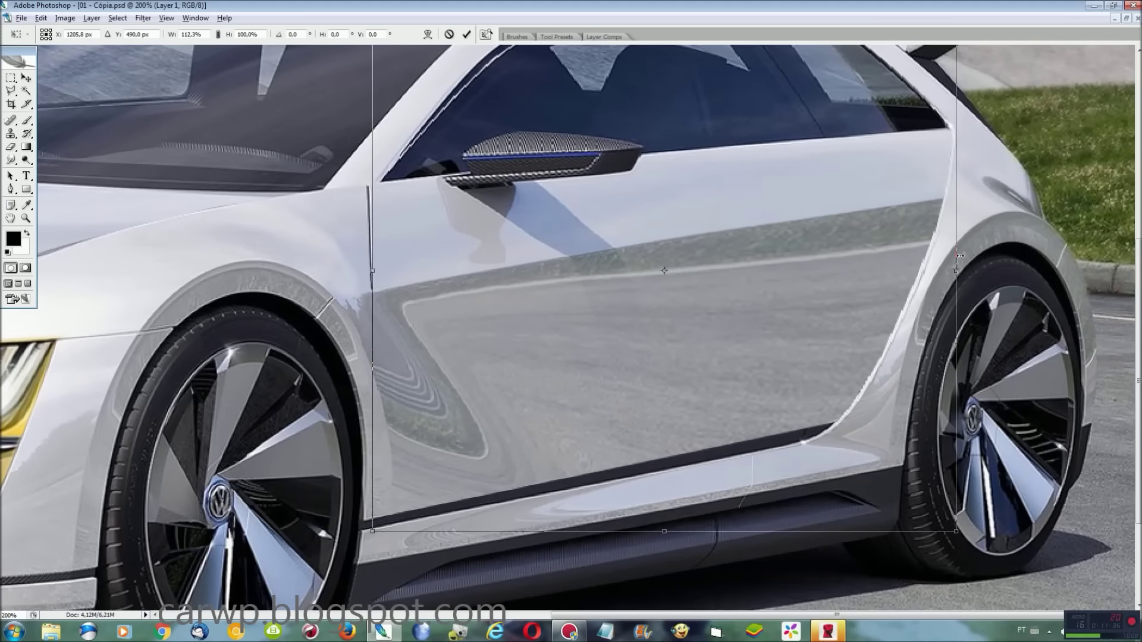
Step: Warp the door copy, squeezing its rear edge in and pulling its lower-right area down
scroll(828, 380, up, 4)
scroll(829, 381, up, 2)
right_click(794, 258)
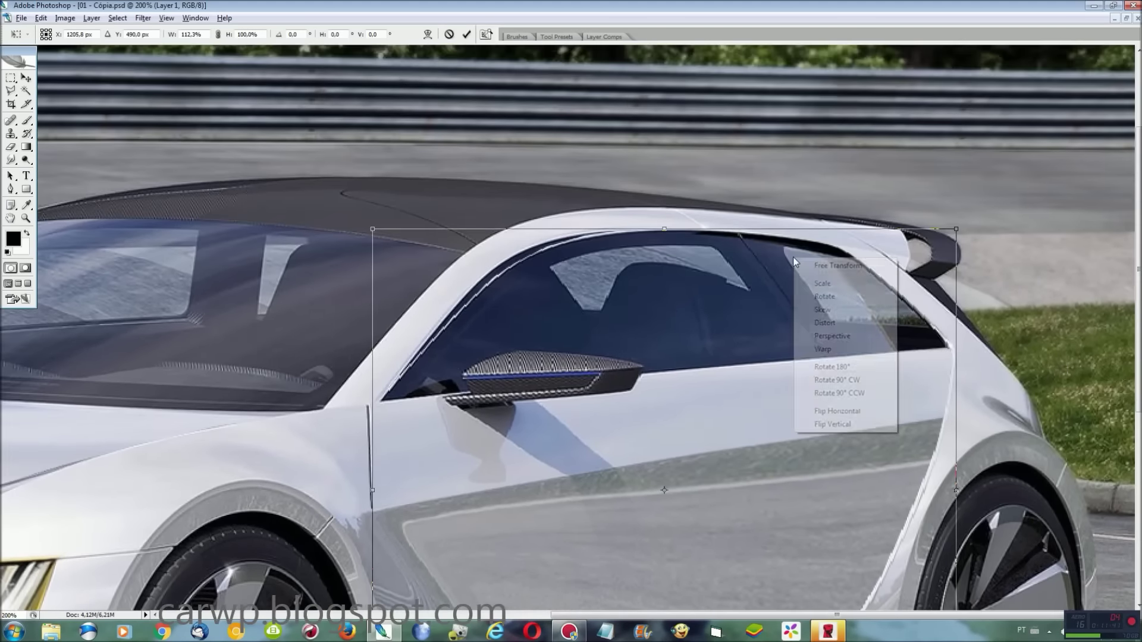
click(828, 349)
drag(955, 347, 890, 346)
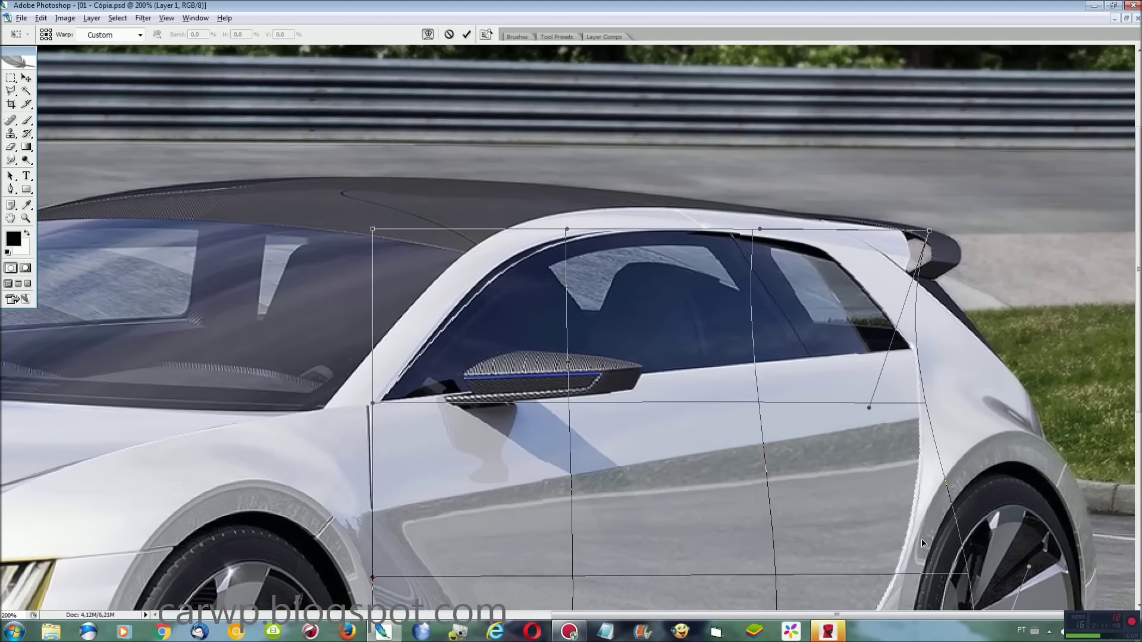
drag(890, 346, 900, 527)
key(Return)
Step: Warp the door again, stretching its rear toward the wheel and tucking the rear edge in
key(ctrl+t)
right_click(668, 402)
click(743, 500)
drag(861, 498, 918, 500)
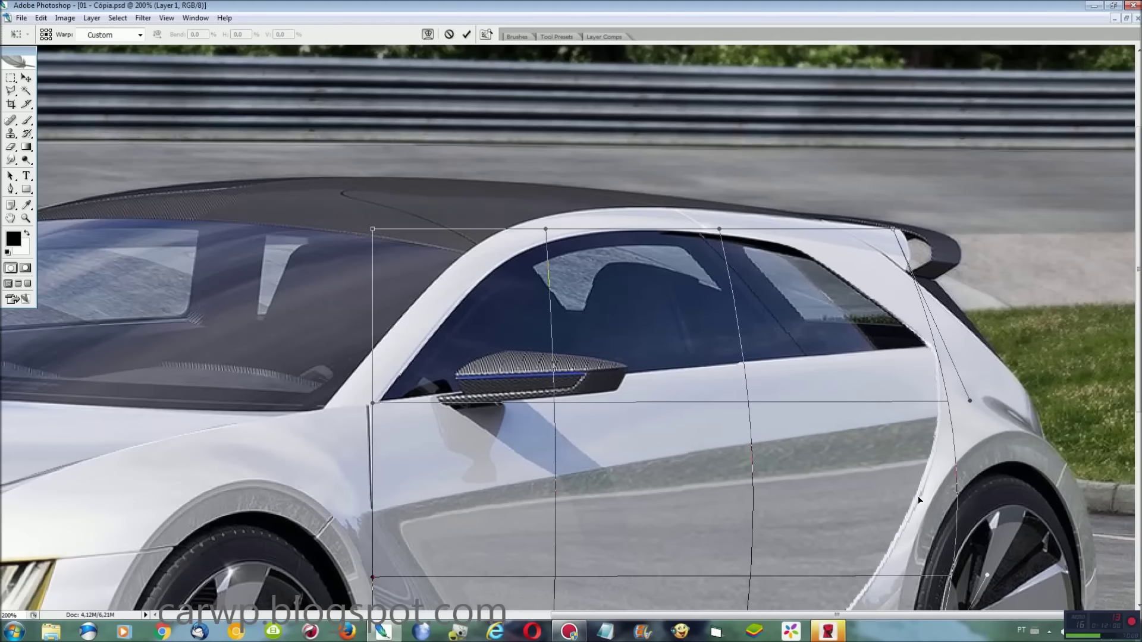
drag(923, 340, 885, 339)
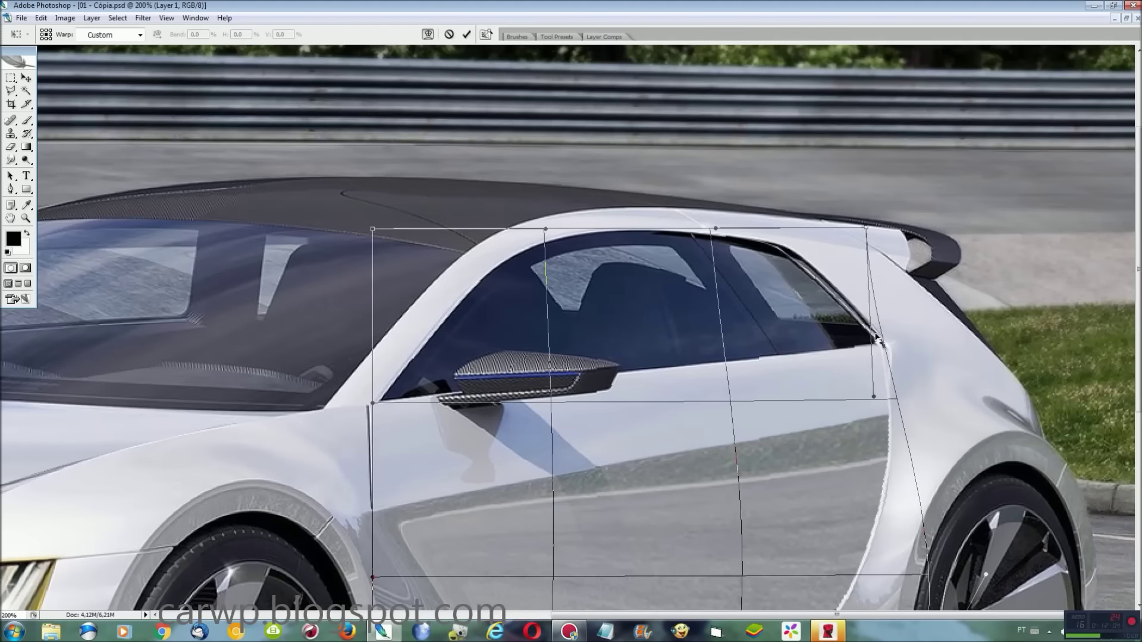
scroll(888, 470, down, 3)
scroll(887, 470, down, 1)
drag(827, 548, 847, 550)
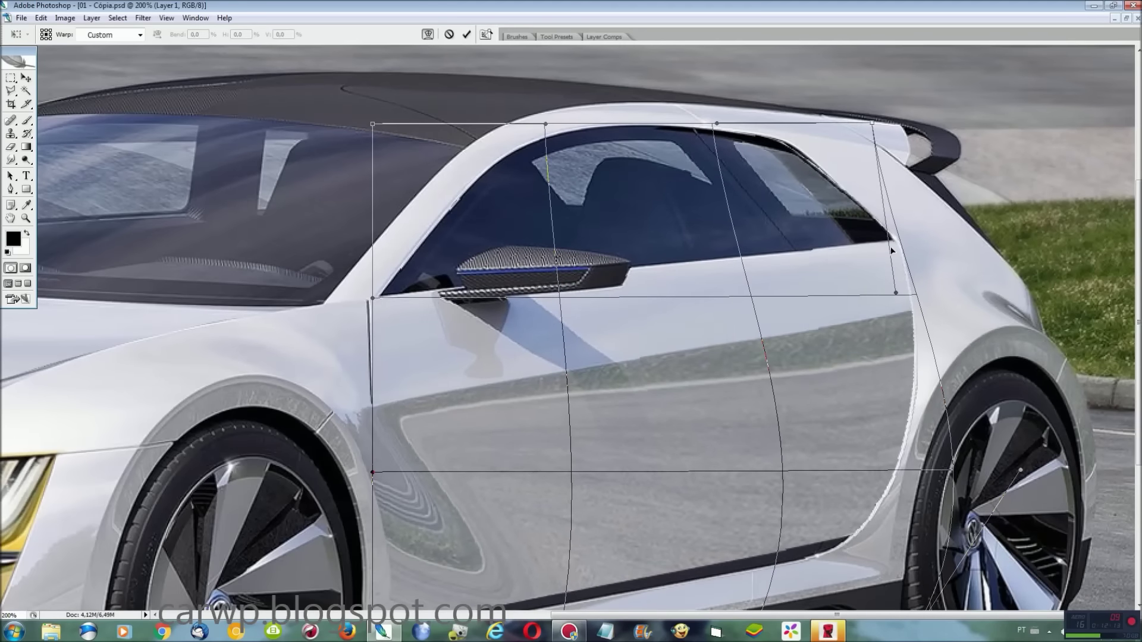
drag(895, 250, 880, 250)
key(Return)
Step: Stretch the door layer to about 115% width and apply it
key(ctrl+t)
scroll(858, 284, up, 1)
scroll(809, 321, down, 1)
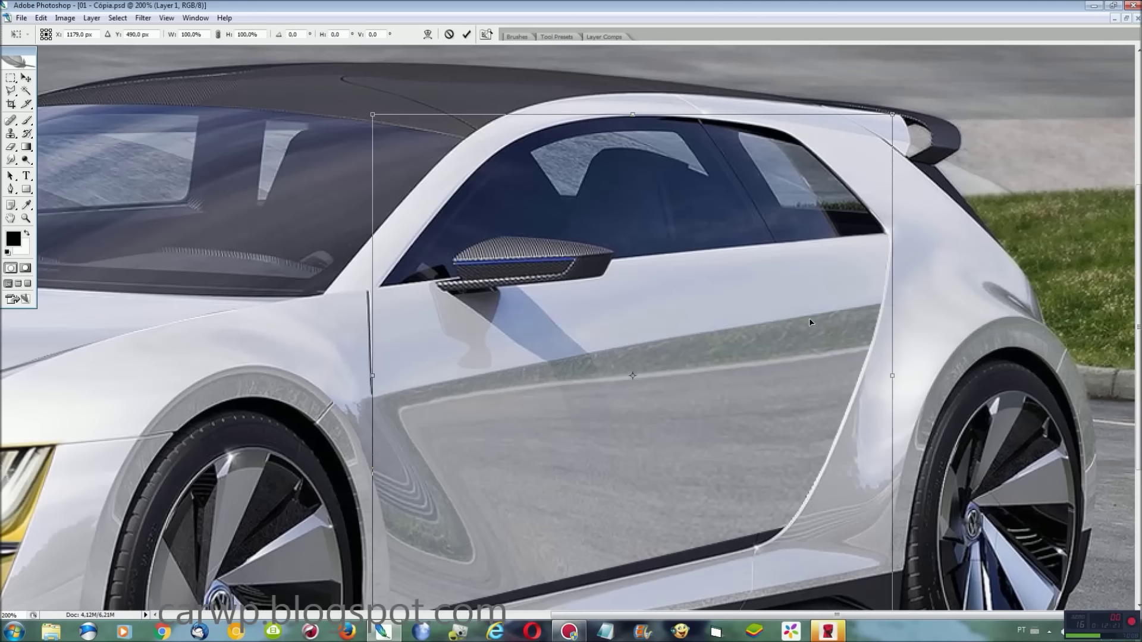
scroll(809, 322, down, 3)
mouse_move(898, 298)
mouse_down()
mouse_move(972, 304)
mouse_move(953, 303)
mouse_up()
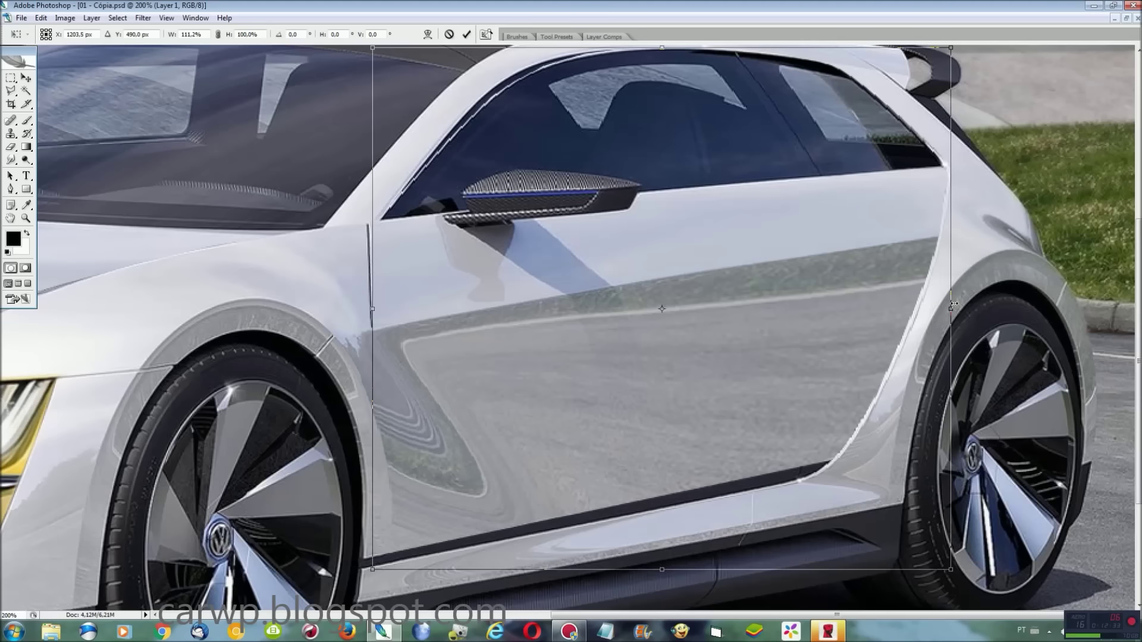
key(Return)
key(l)
scroll(852, 265, up, 3)
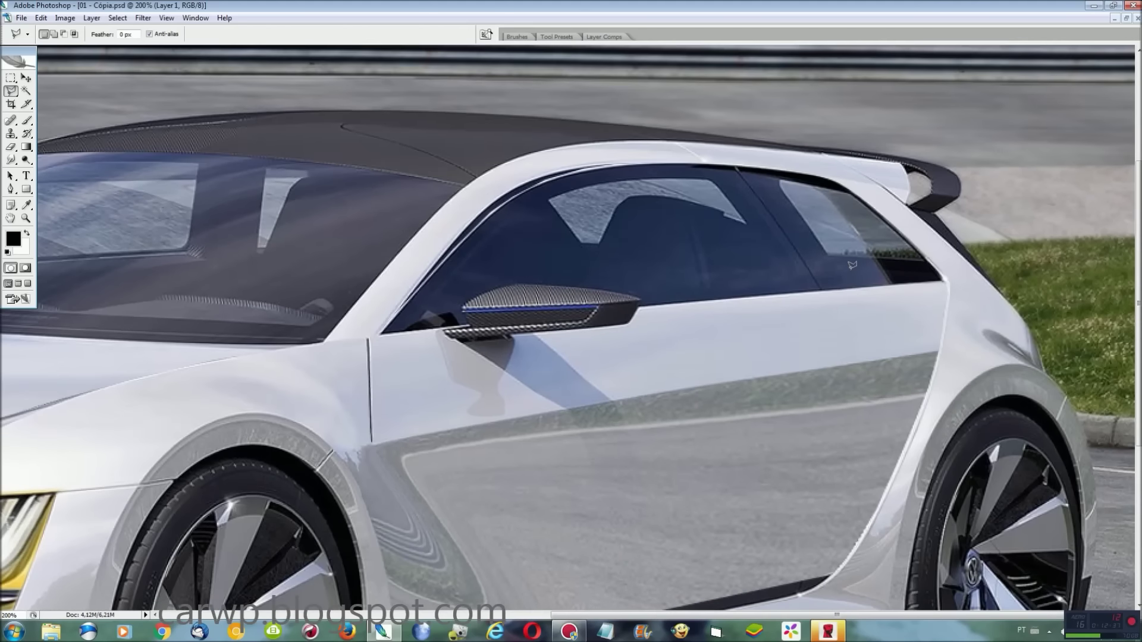
Step: Select the side window area and delete the door copy's leftover lines there
key(F7)
click(19, 478)
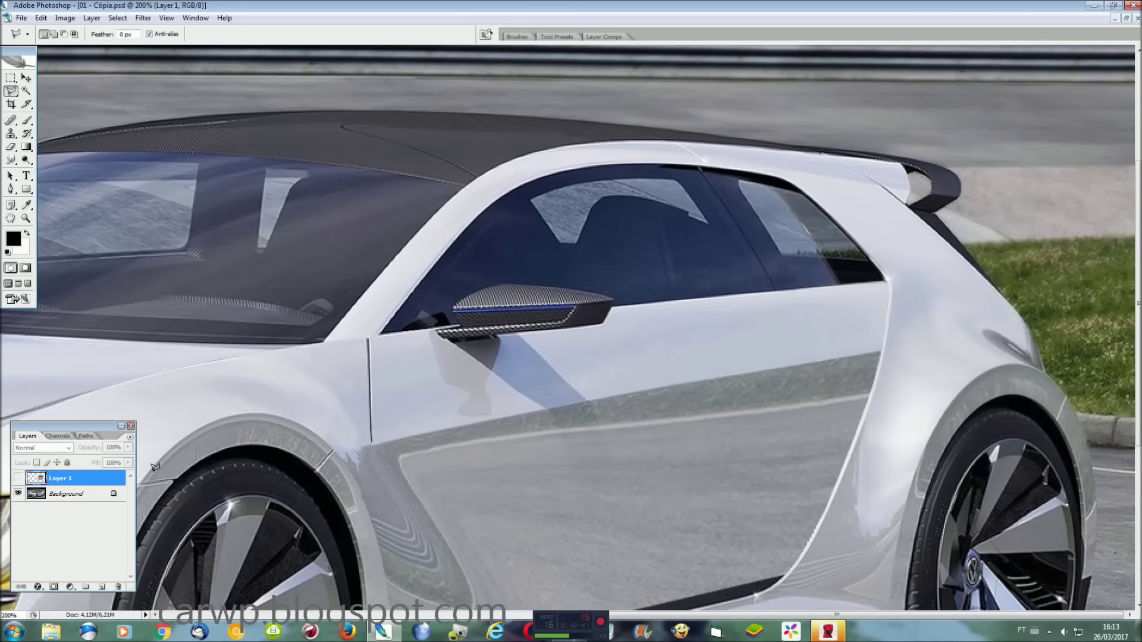
click(915, 277)
click(330, 341)
click(524, 143)
click(746, 133)
click(844, 157)
double_click(950, 236)
click(18, 478)
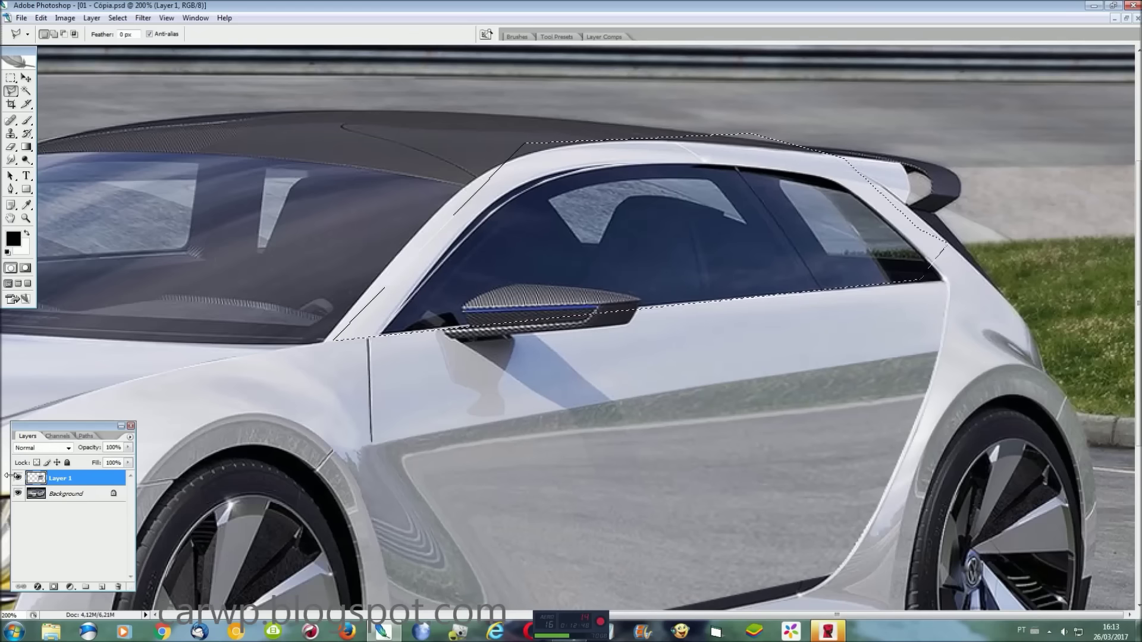
key(Delete)
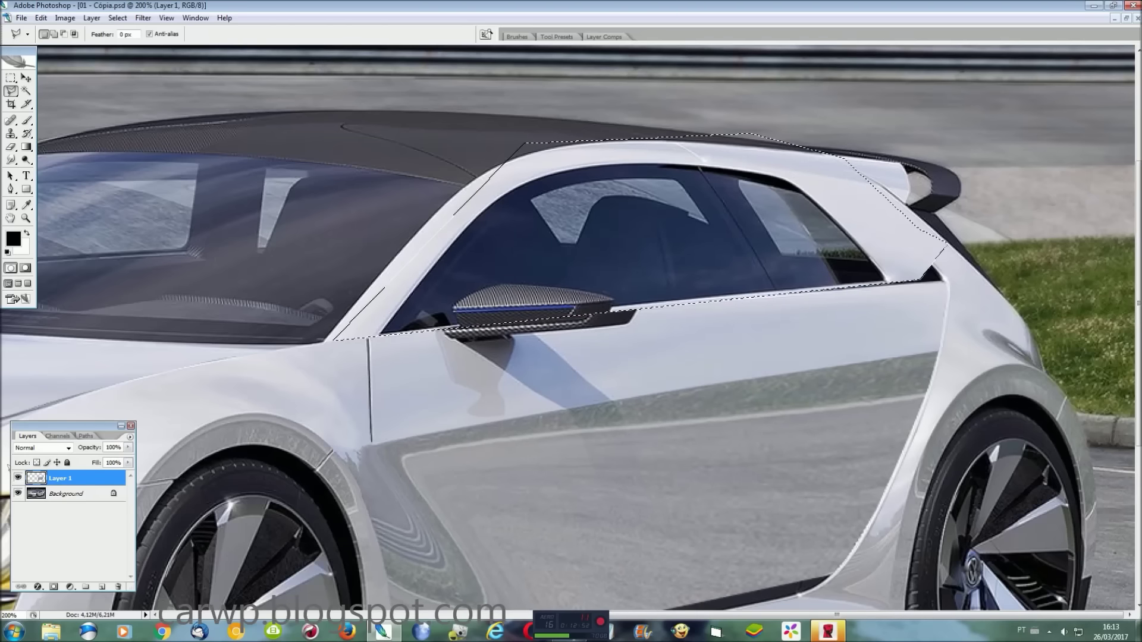
Step: Deselect and outline the rear window trim along the pillar and roof edge
key(ctrl+d)
click(639, 308)
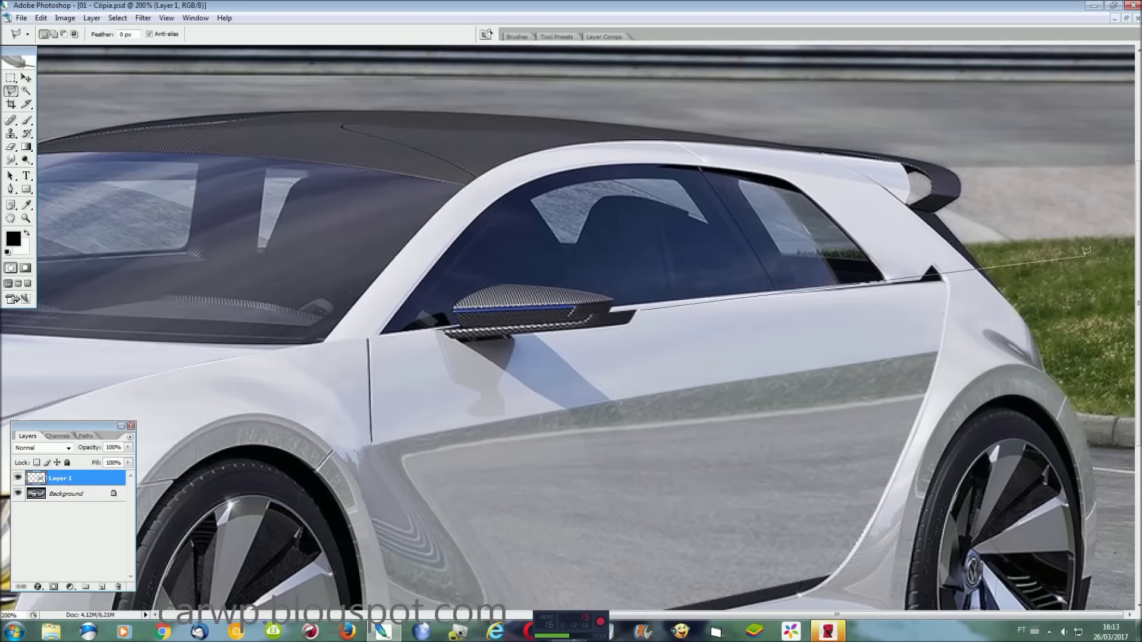
click(1081, 269)
click(961, 222)
click(809, 227)
double_click(707, 250)
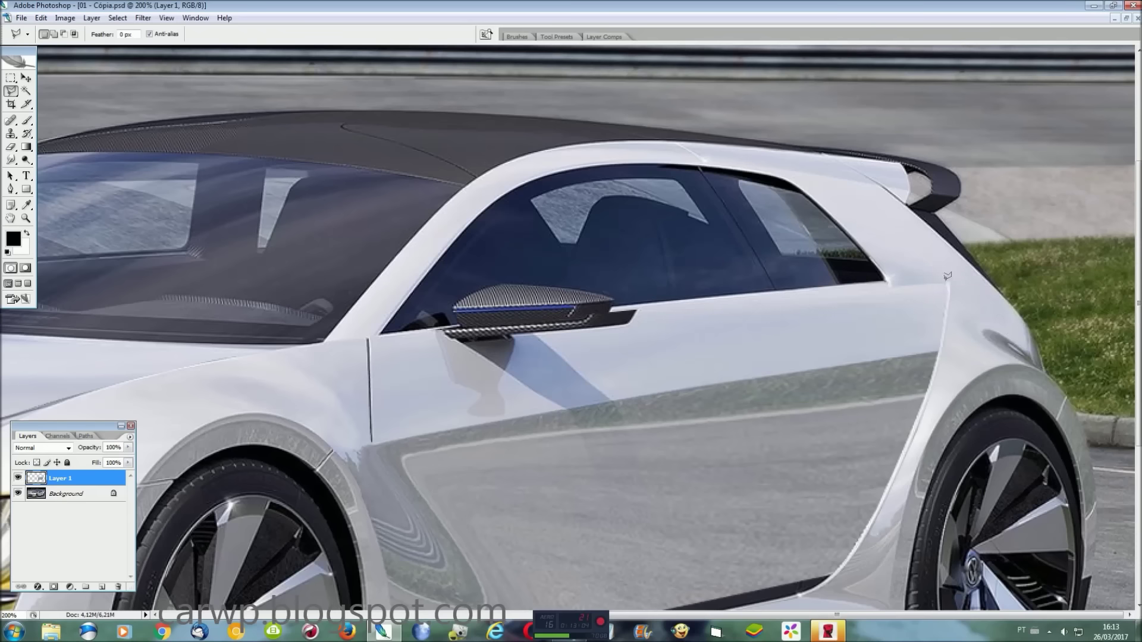
Step: Outline the rear door panel and copy it onto its own layer
click(934, 390)
click(650, 424)
click(650, 288)
click(930, 270)
click(969, 304)
click(934, 389)
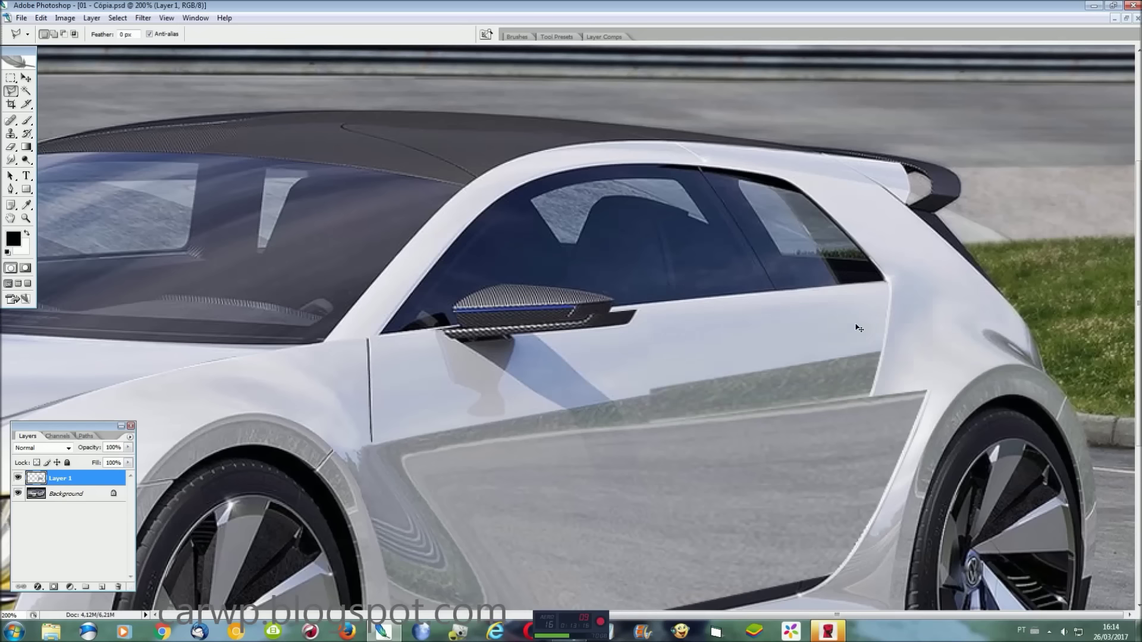
key(ctrl+j)
Step: Zoom in closer on the copied rear door panel
key(ctrl+t)
key(ctrl+plus)
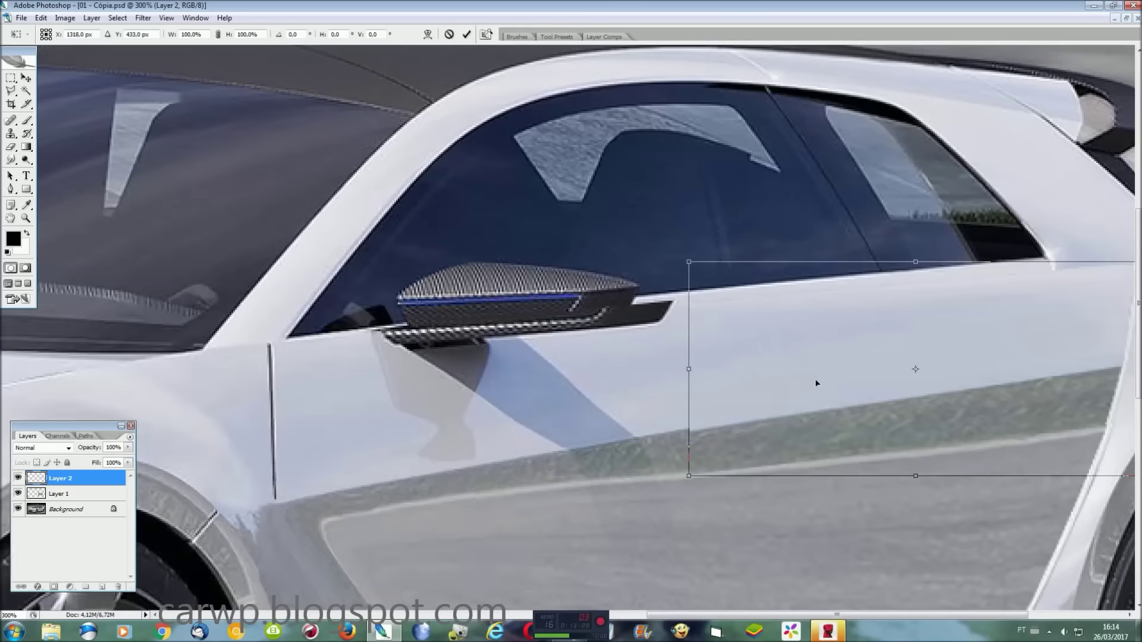
key(ctrl+plus)
key(Return)
key(ctrl+t)
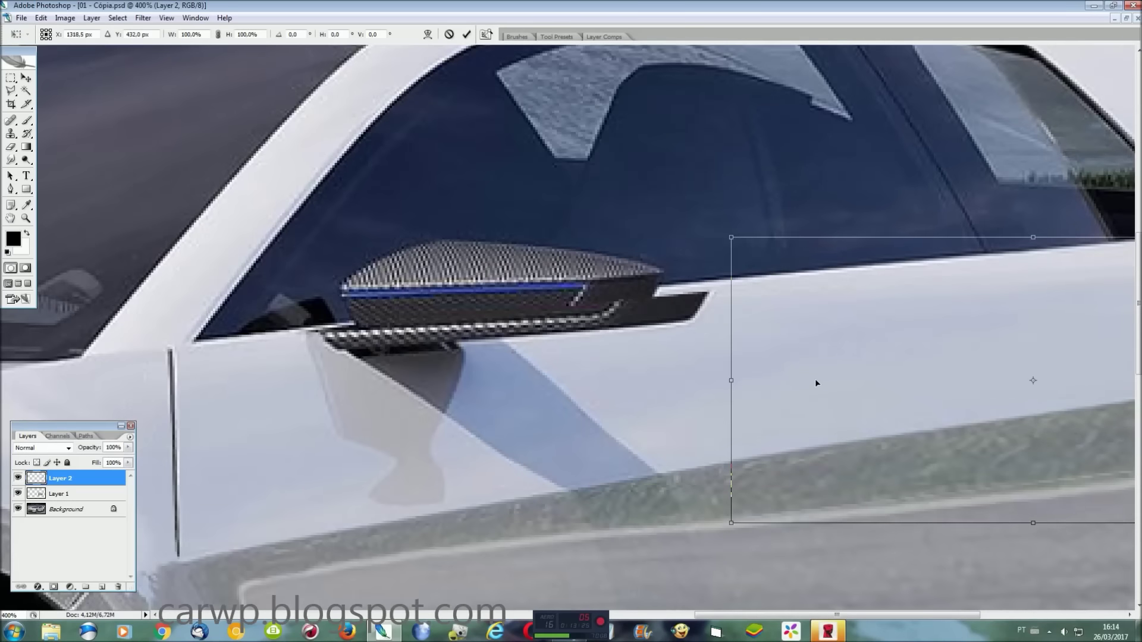
key(Return)
drag(836, 614, 947, 614)
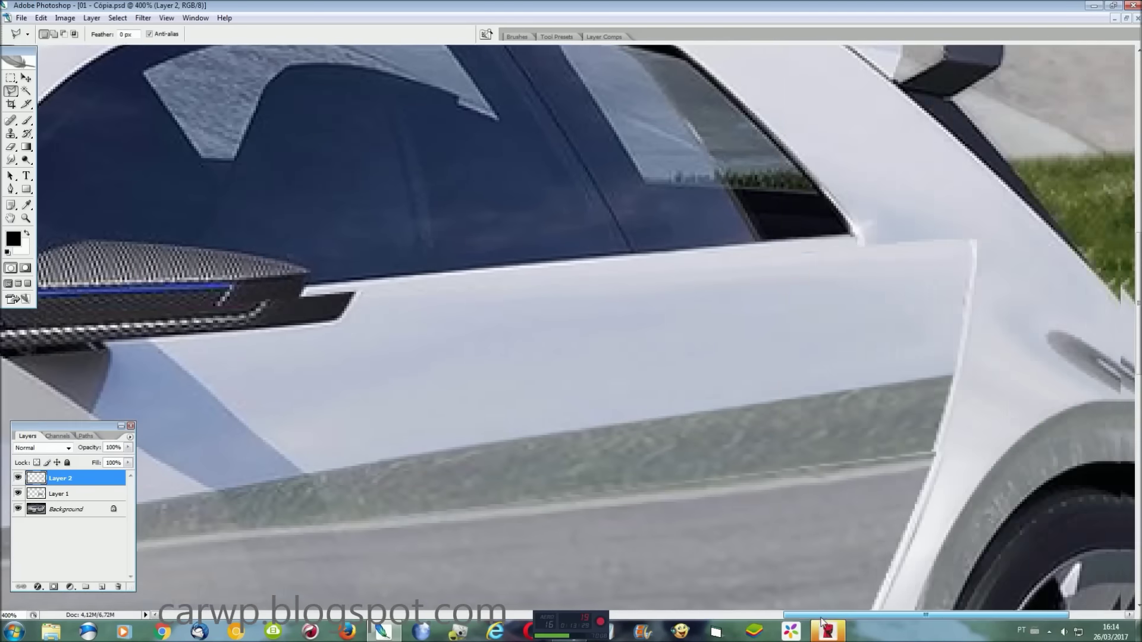
Step: Warp the panel's top-right corner to the window corner and apply it
key(ctrl+t)
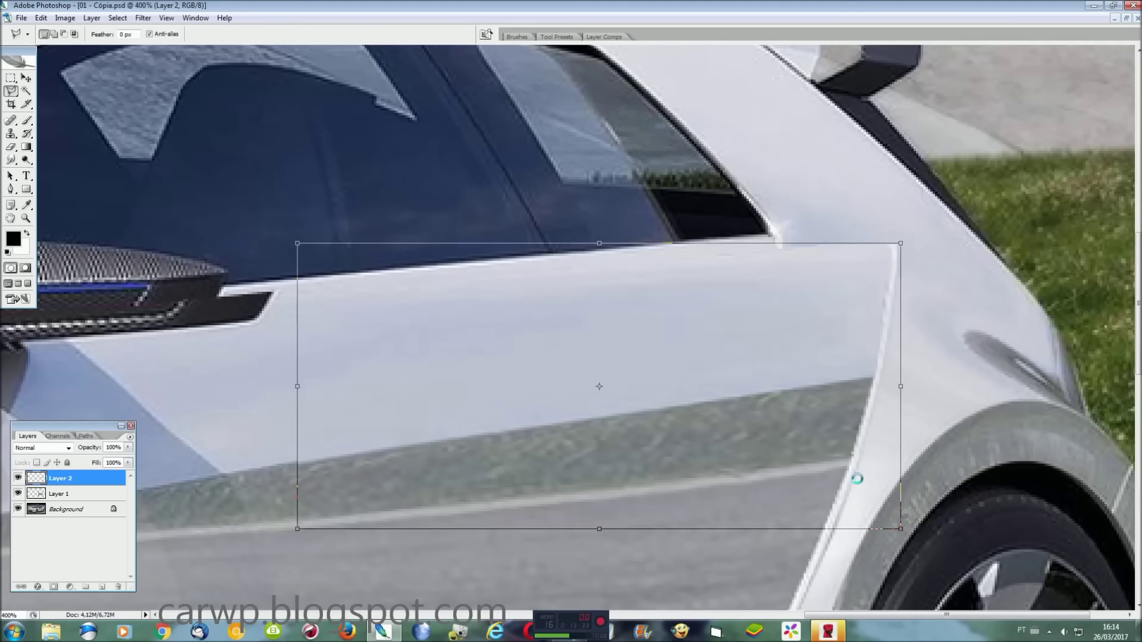
right_click(887, 311)
click(919, 404)
drag(901, 245, 772, 240)
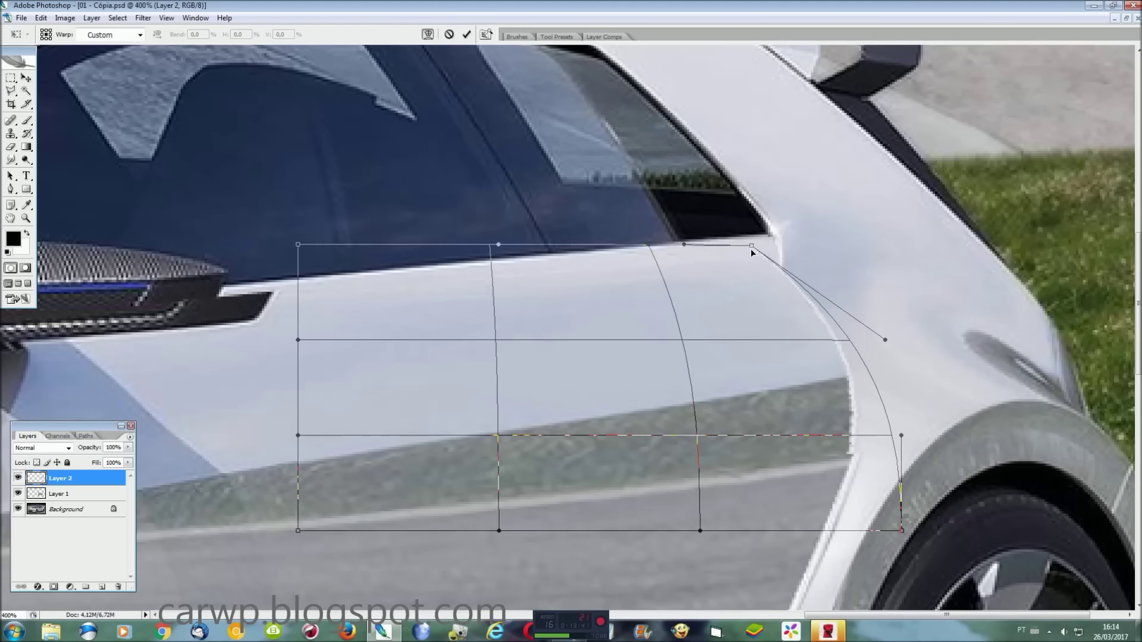
drag(772, 241, 776, 240)
key(Return)
Step: Warp the panel's right edge outward to the wheel arch and fit the car in view
key(ctrl+t)
right_click(716, 326)
click(746, 416)
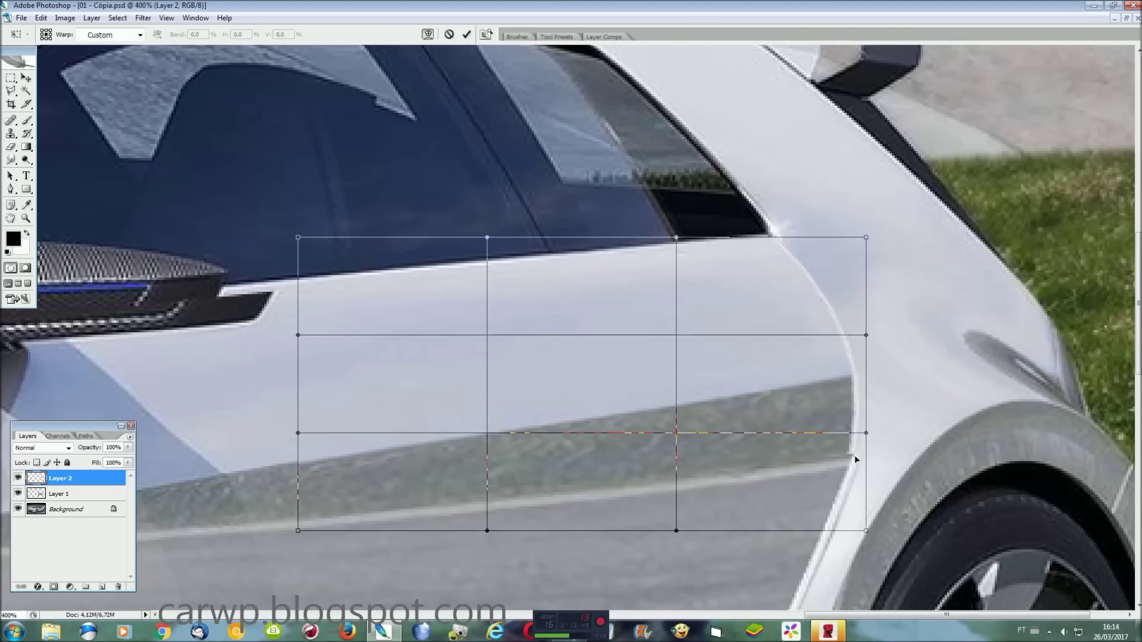
drag(866, 432, 878, 433)
key(Return)
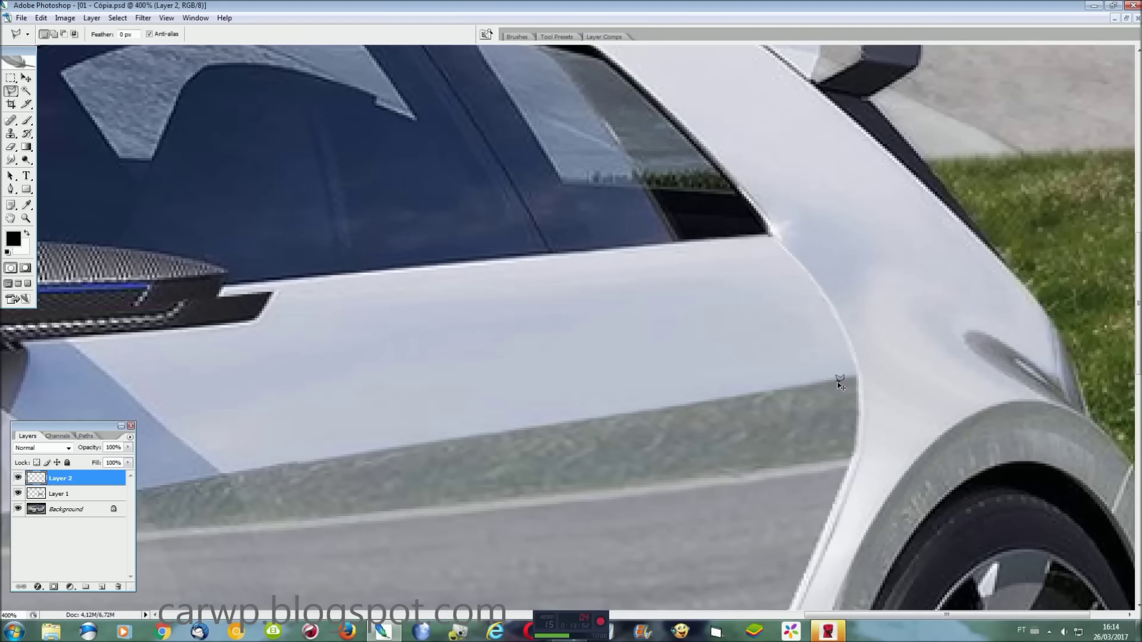
key(ctrl+0)
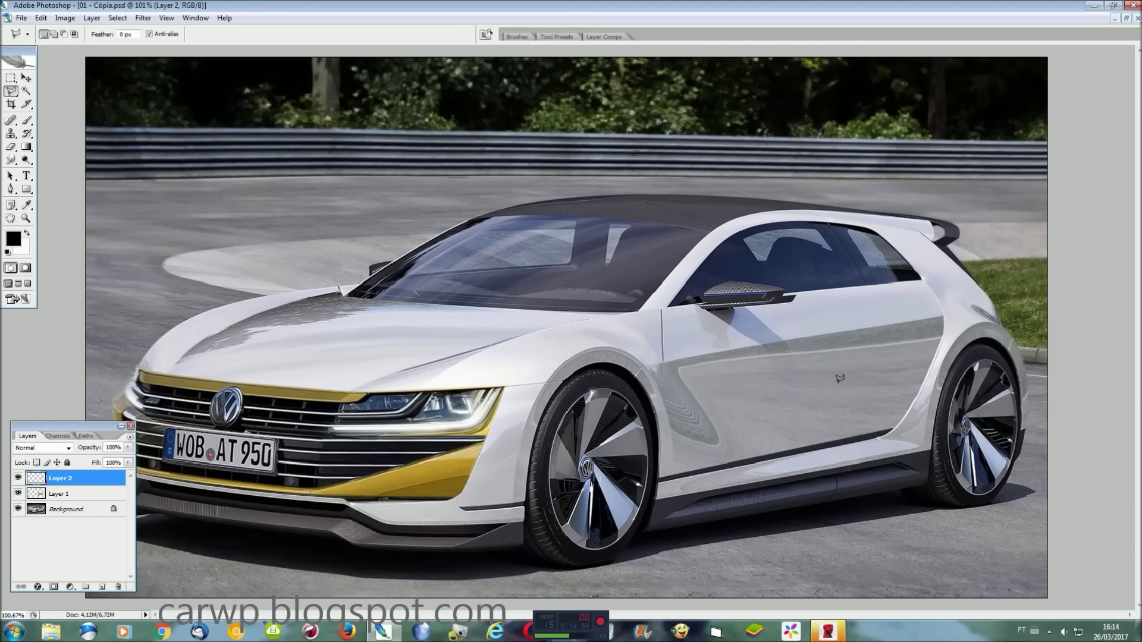
Step: Flatten the door edits into the image and zoom to 300% on the car
click(130, 426)
key(ctrl+shift+e)
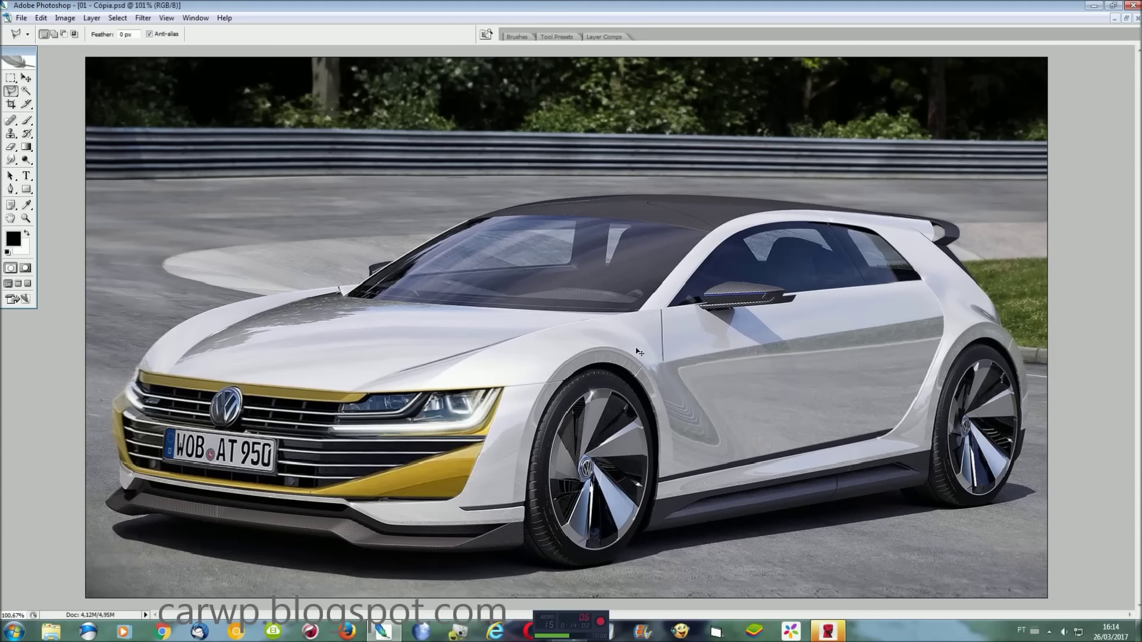
key(ctrl+plus)
key(ctrl+plus)
drag(619, 599, 1060, 598)
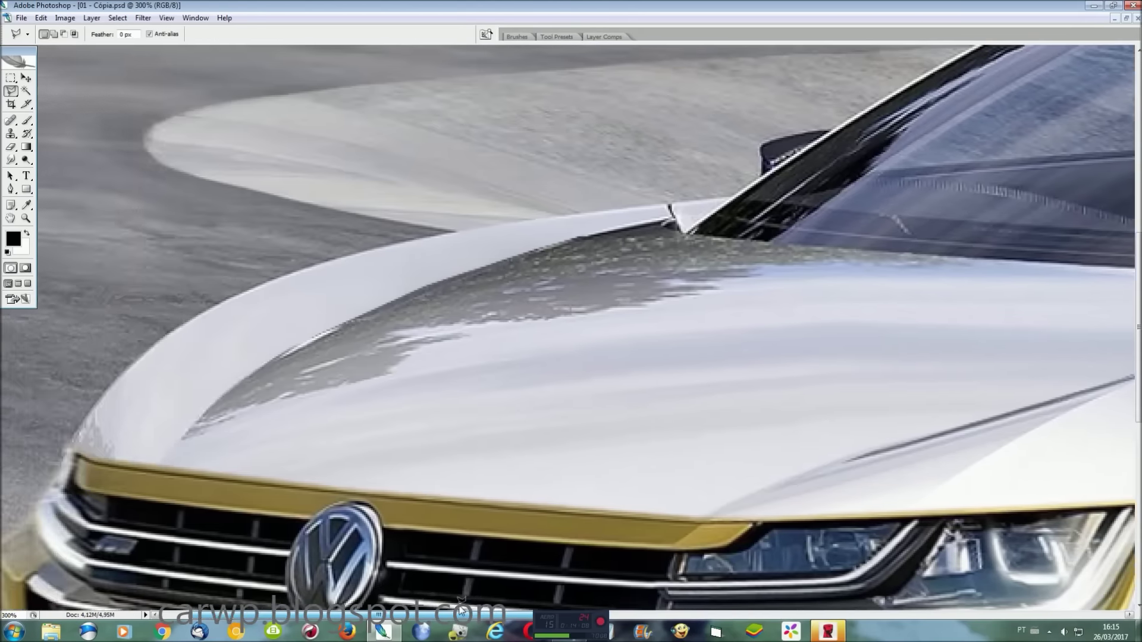
scroll(1060, 598, up, 2)
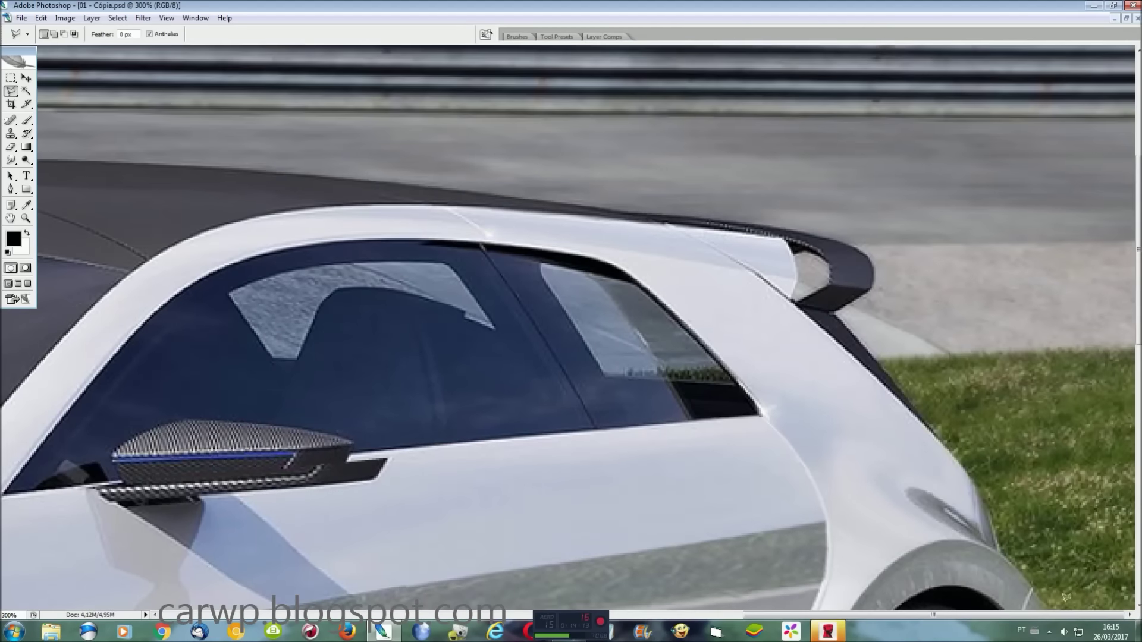
Step: Outline the rear pillar and spoiler area and copy it to a new layer
click(984, 488)
click(937, 429)
click(794, 293)
click(797, 264)
click(785, 237)
click(785, 205)
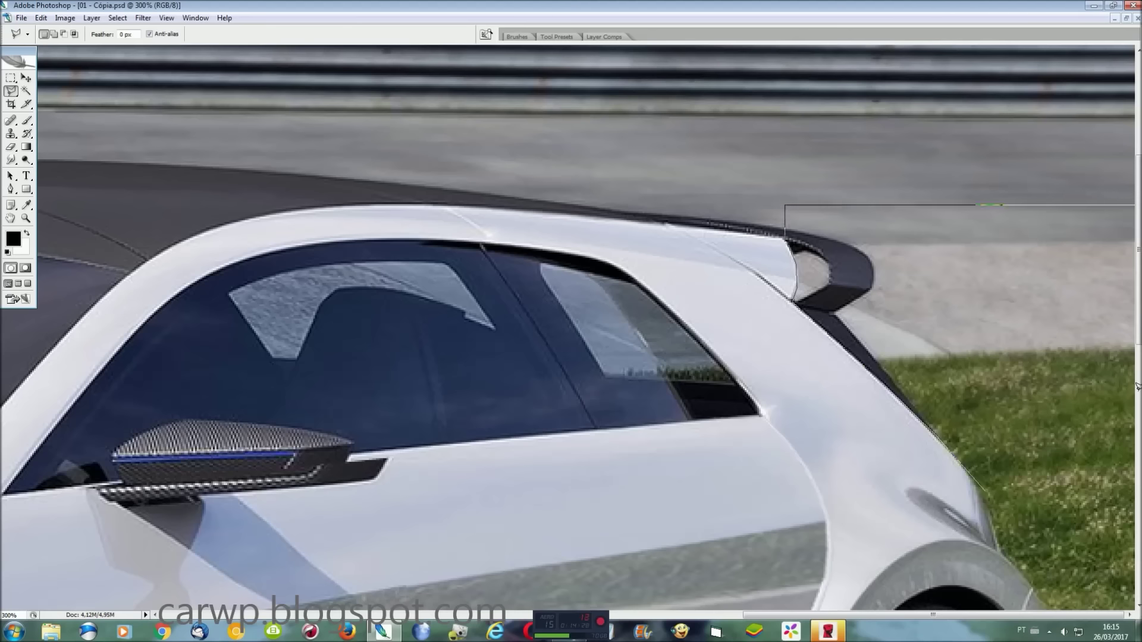
key(ctrl+j)
key(ctrl+t)
Step: Warp the spoiler area leftward to shorten the tail and merge it down
right_click(1015, 327)
click(1044, 415)
drag(844, 268, 785, 266)
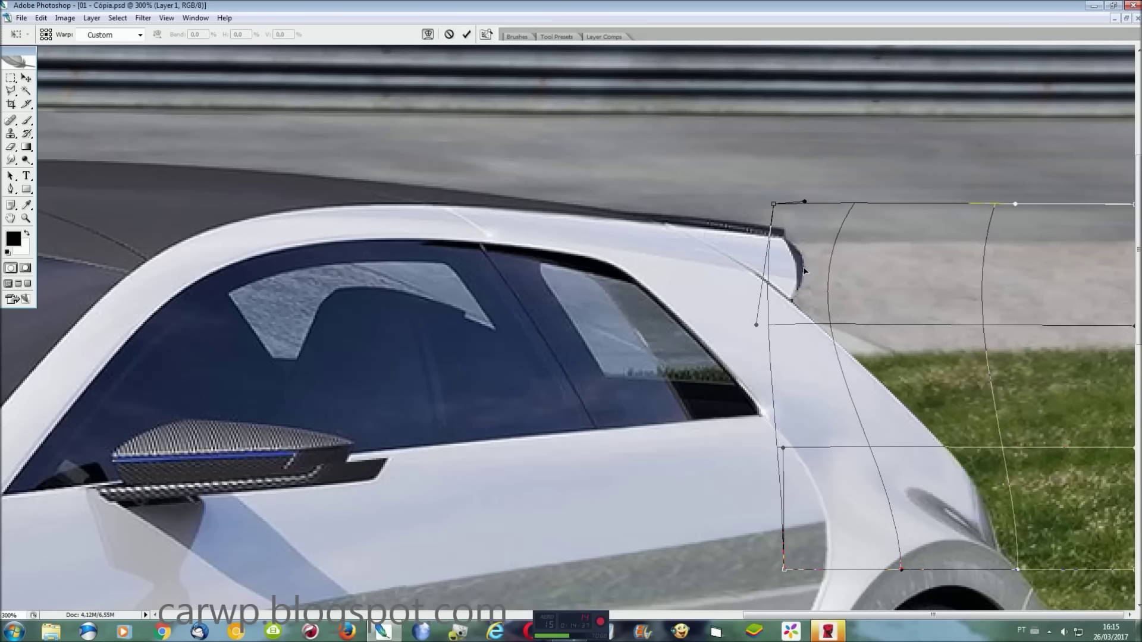
key(Return)
key(ctrl+0)
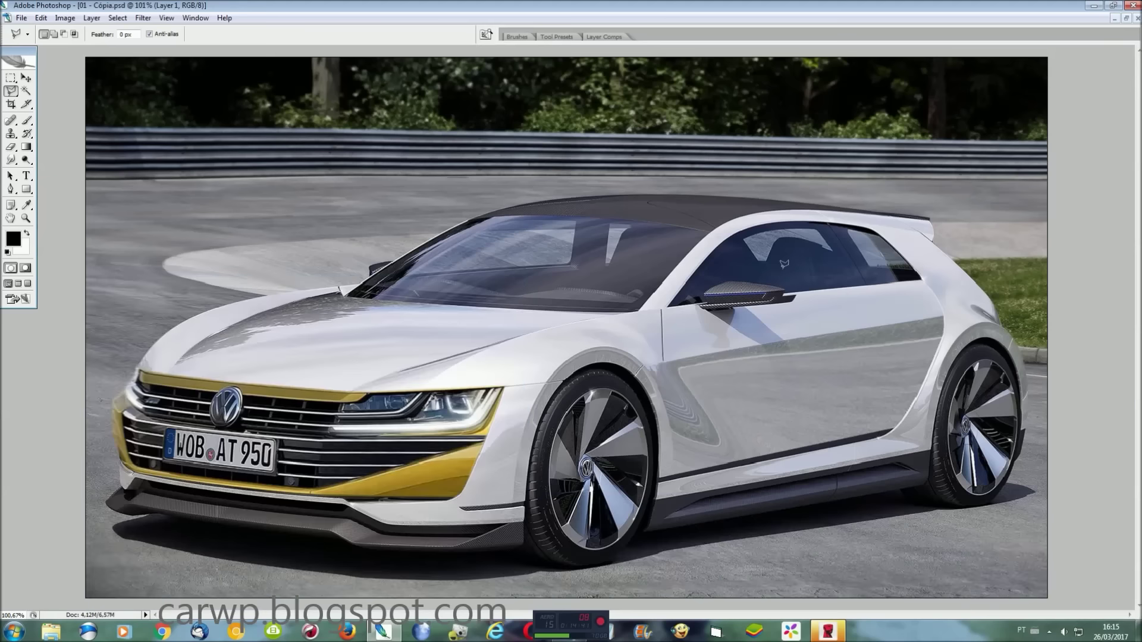
key(ctrl+e)
Step: Switch to the Golf GTI Clubsport photo and zoom in on its doors
click(196, 17)
click(209, 289)
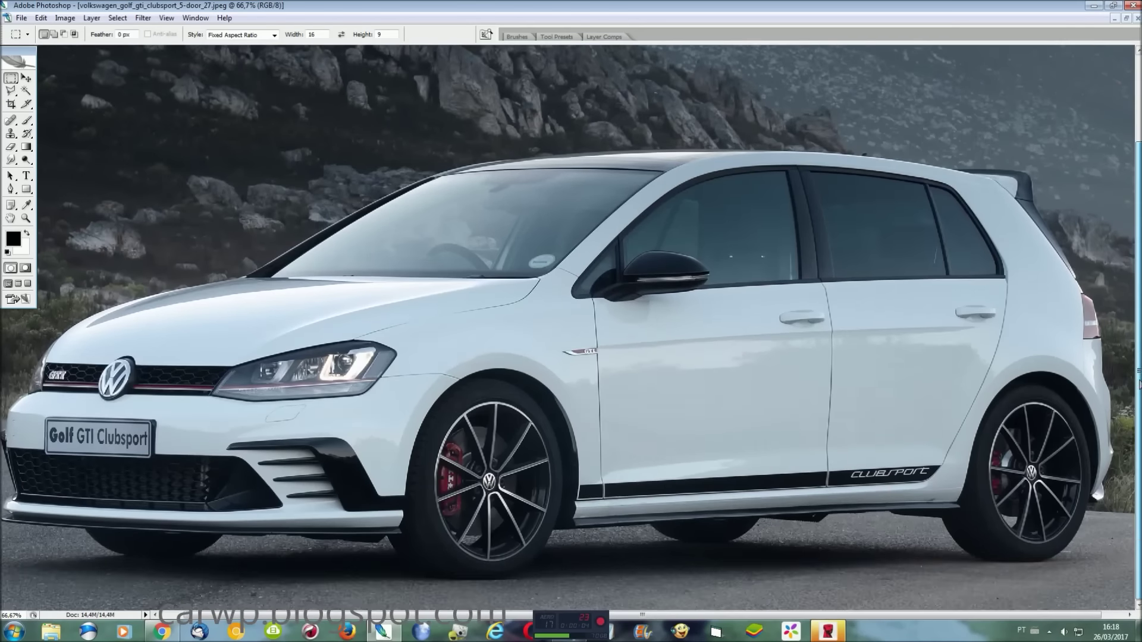
key(ctrl+plus)
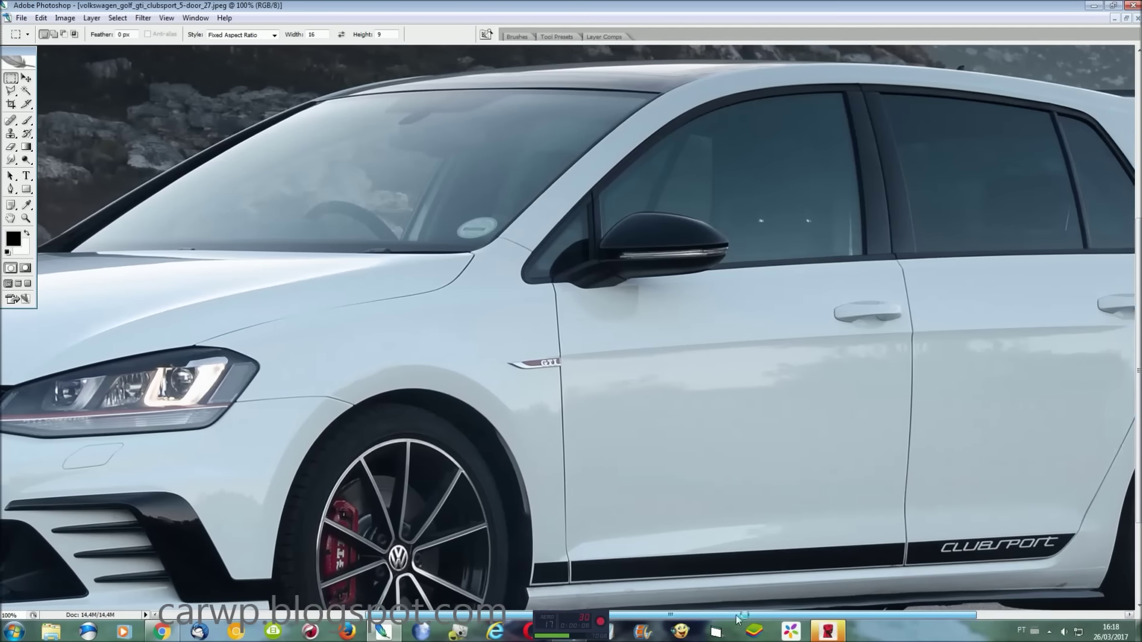
drag(736, 615, 847, 615)
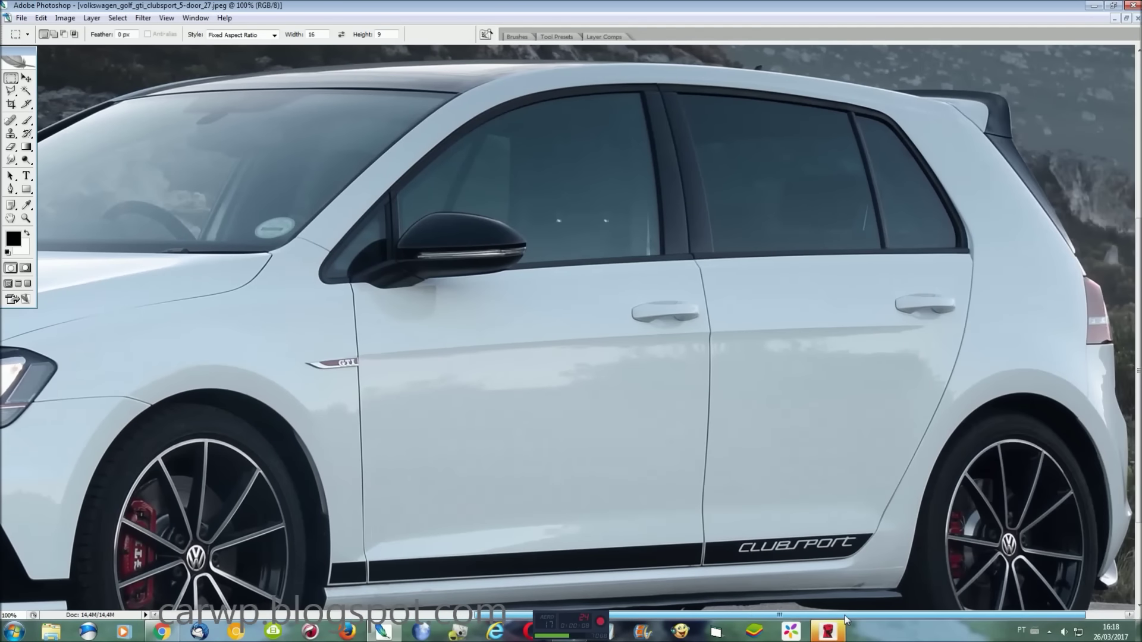
key(l)
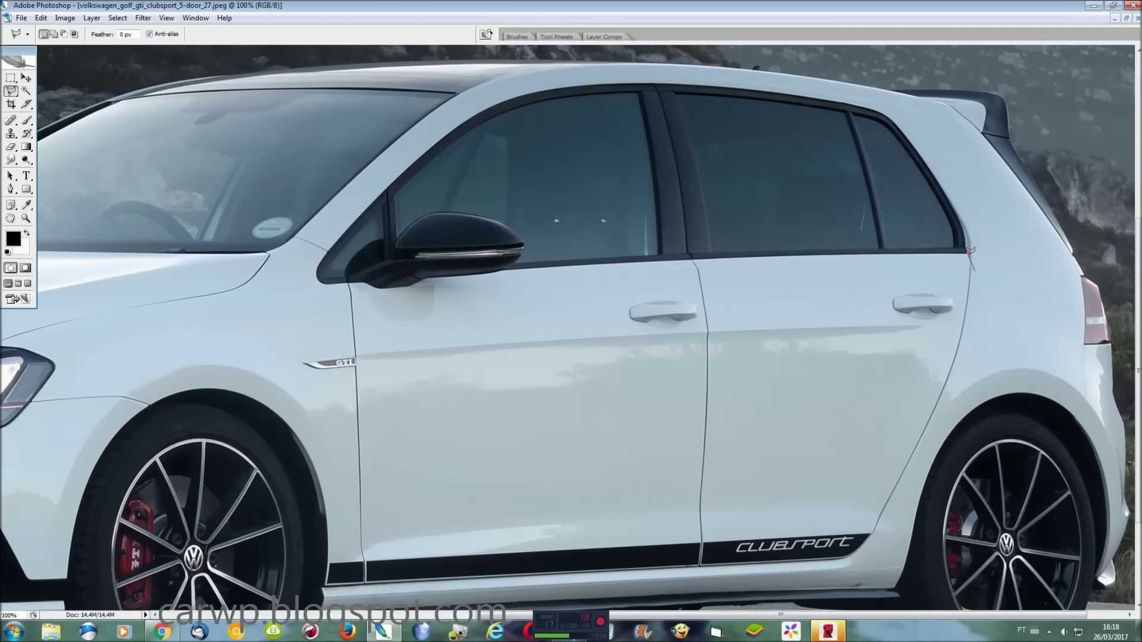
Step: Trace a selection around both doors, from window line and mirror down to the sill
click(968, 250)
click(683, 255)
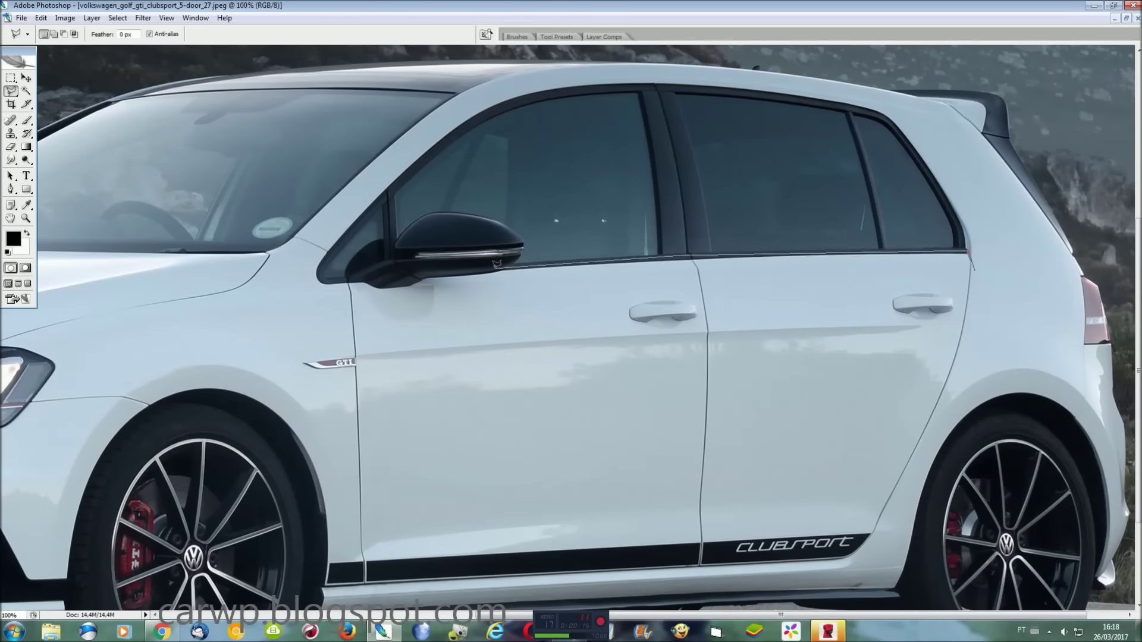
click(347, 278)
click(364, 583)
click(855, 553)
click(870, 534)
click(883, 510)
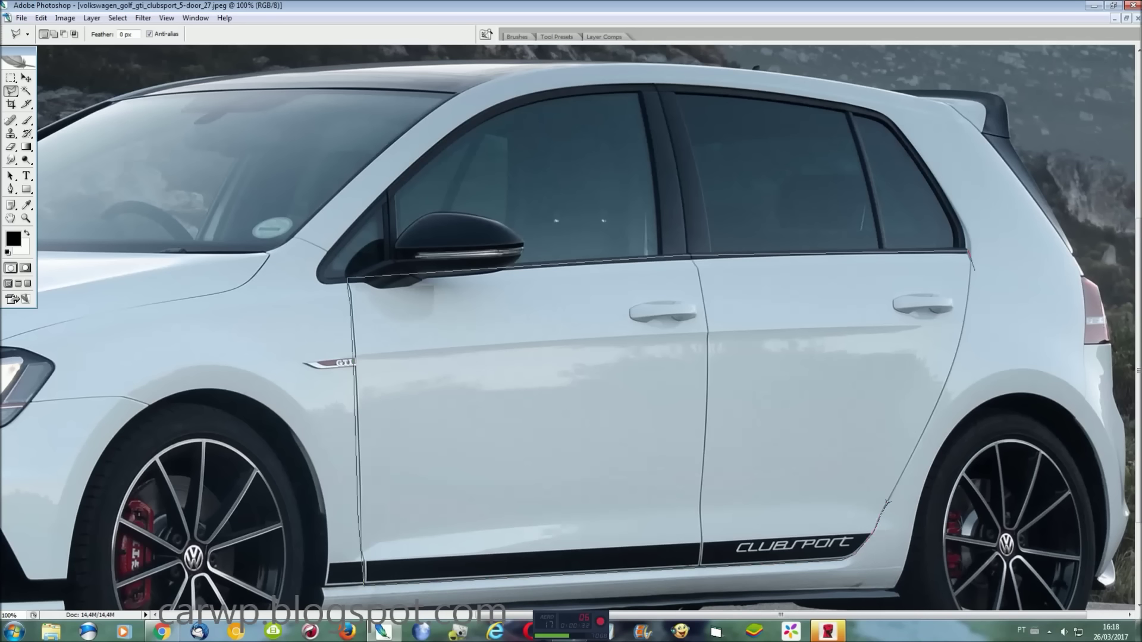
click(939, 411)
double_click(974, 282)
key(ctrl+0)
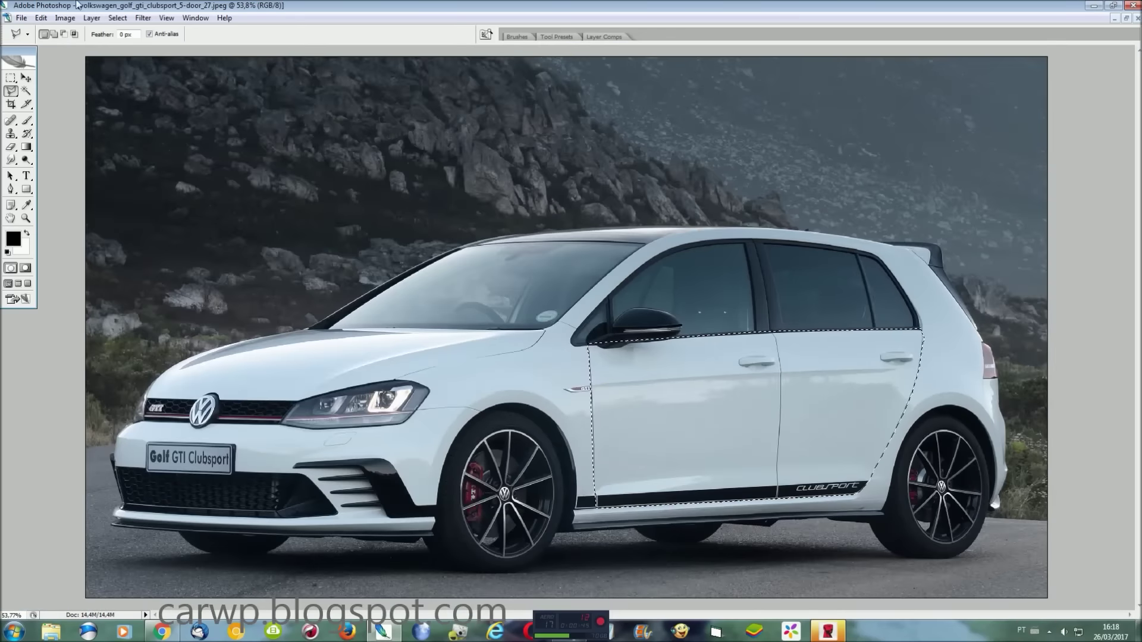
Step: Paste the Golf doors into the concept car document '01 - Cópia.psd'
click(195, 17)
click(232, 267)
key(ctrl+v)
key(ctrl+t)
Step: Scale the doors over the car's side and skew their right edge upward to fit
drag(250, 156, 575, 333)
drag(680, 419, 750, 386)
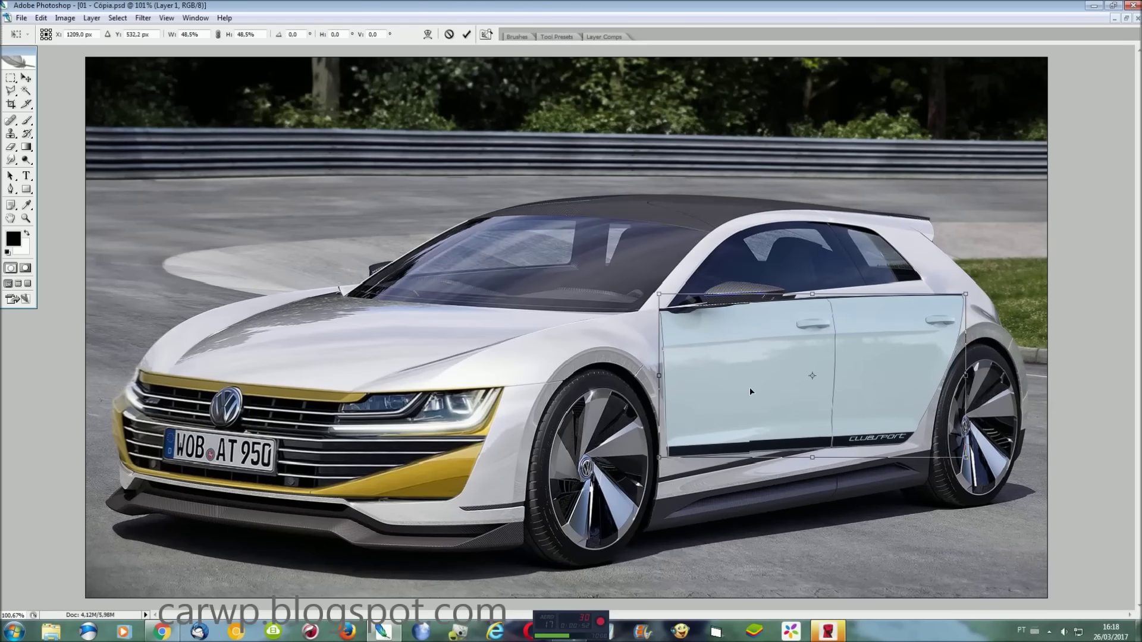
drag(964, 458, 1033, 491)
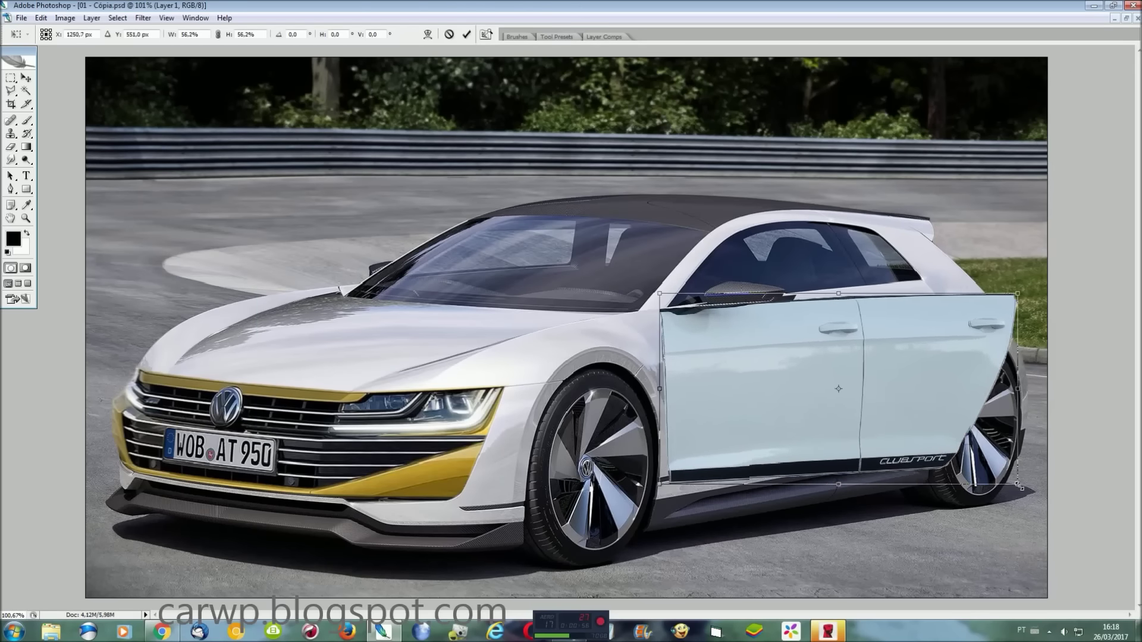
right_click(858, 377)
click(932, 434)
mouse_move(1029, 391)
mouse_down()
mouse_move(1032, 366)
mouse_move(941, 364)
mouse_up()
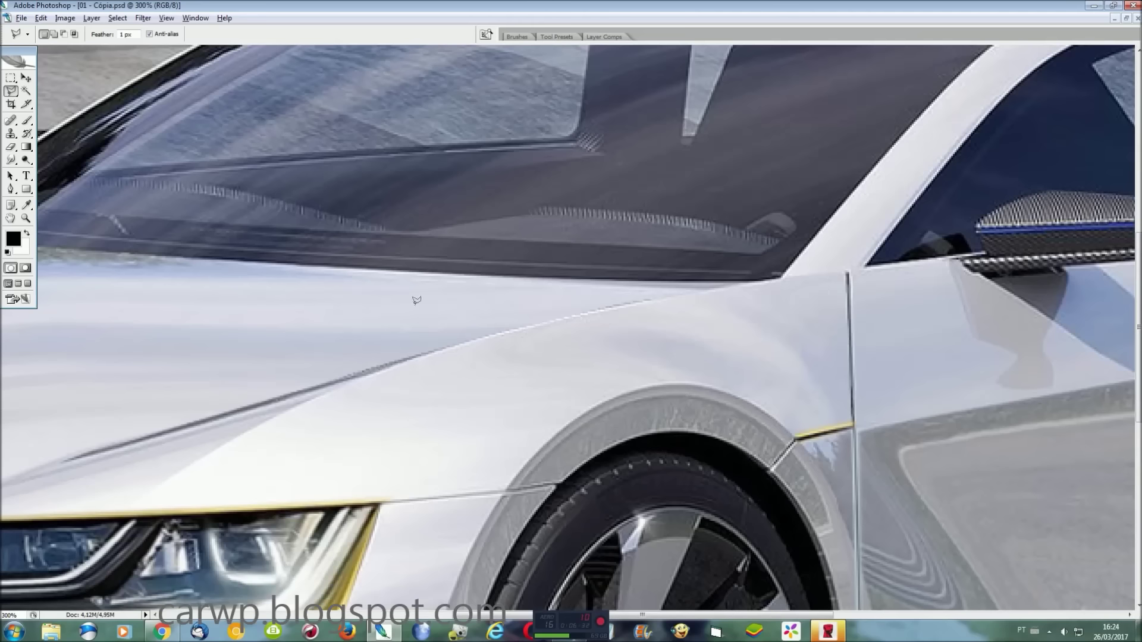
Step: Paste the yellow mirror and window piece, then nudge and skew it onto the front door
drag(961, 615, 1030, 614)
scroll(570, 327, up, 3)
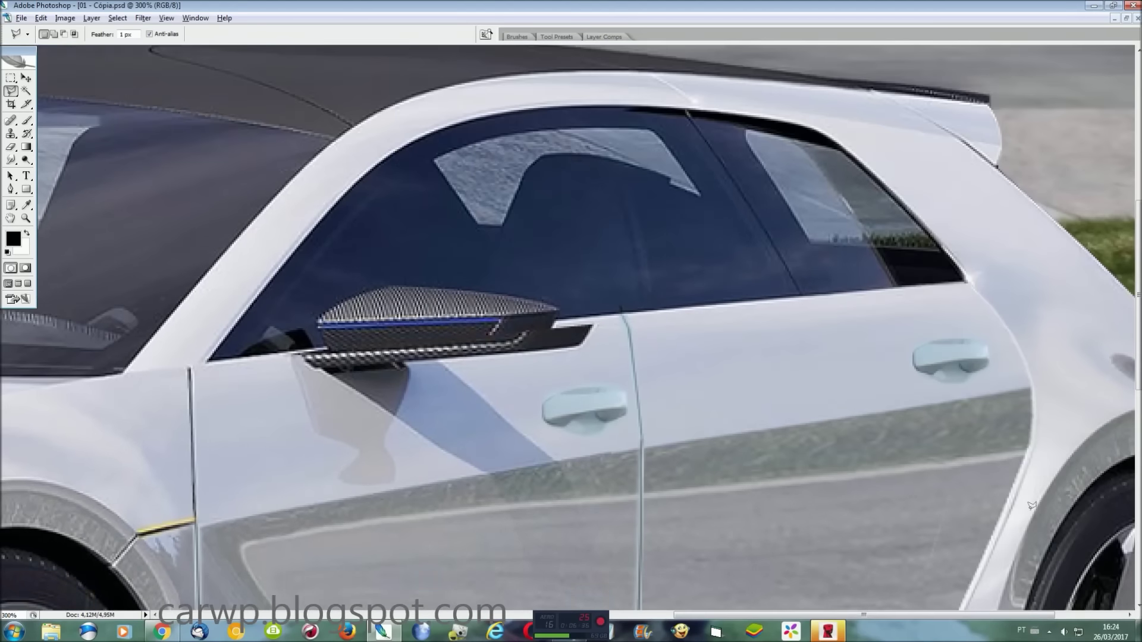
key(ctrl+v)
key(ctrl+t)
drag(705, 365, 701, 367)
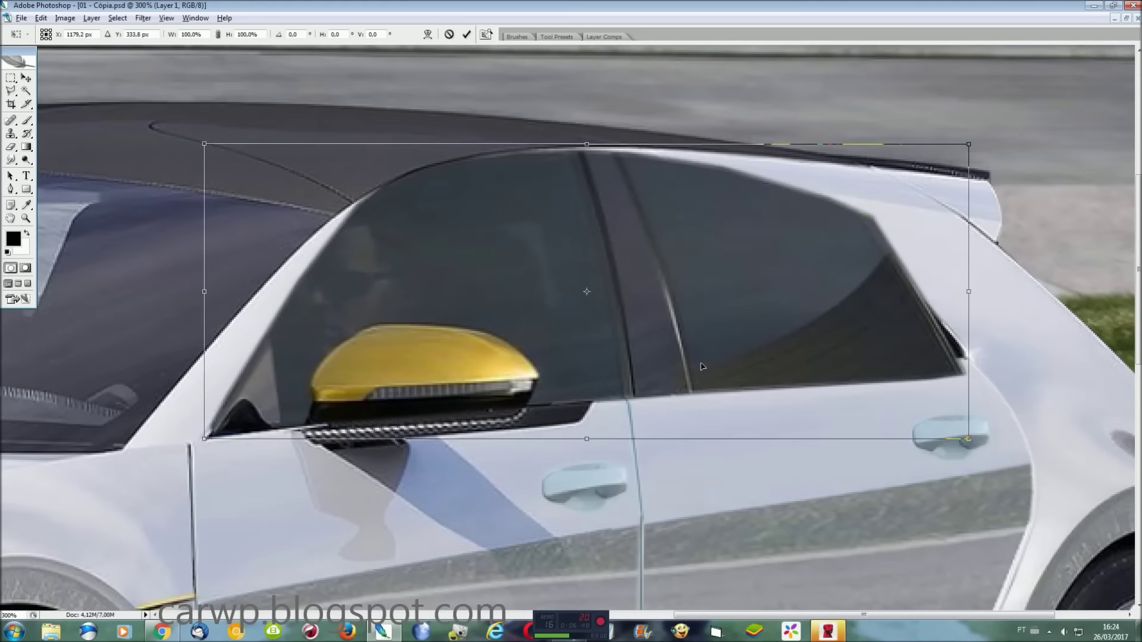
right_click(832, 310)
click(880, 362)
drag(967, 298, 963, 277)
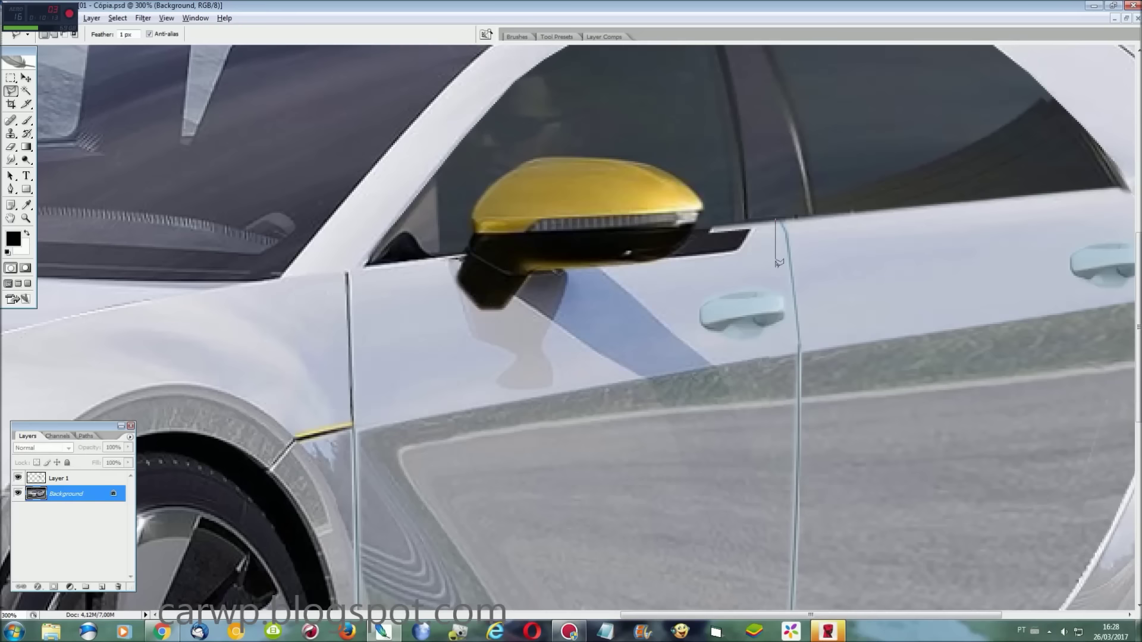
Step: Outline the dark trim strip beside the side mirror with the Polygonal Lasso
click(618, 273)
click(622, 249)
click(640, 225)
click(678, 219)
click(774, 220)
Step: Copy the trim to its own layer, stretch it leftward toward the mirror, then flatten the image
key(ctrl+j)
key(ctrl+t)
drag(619, 243, 228, 244)
right_click(568, 216)
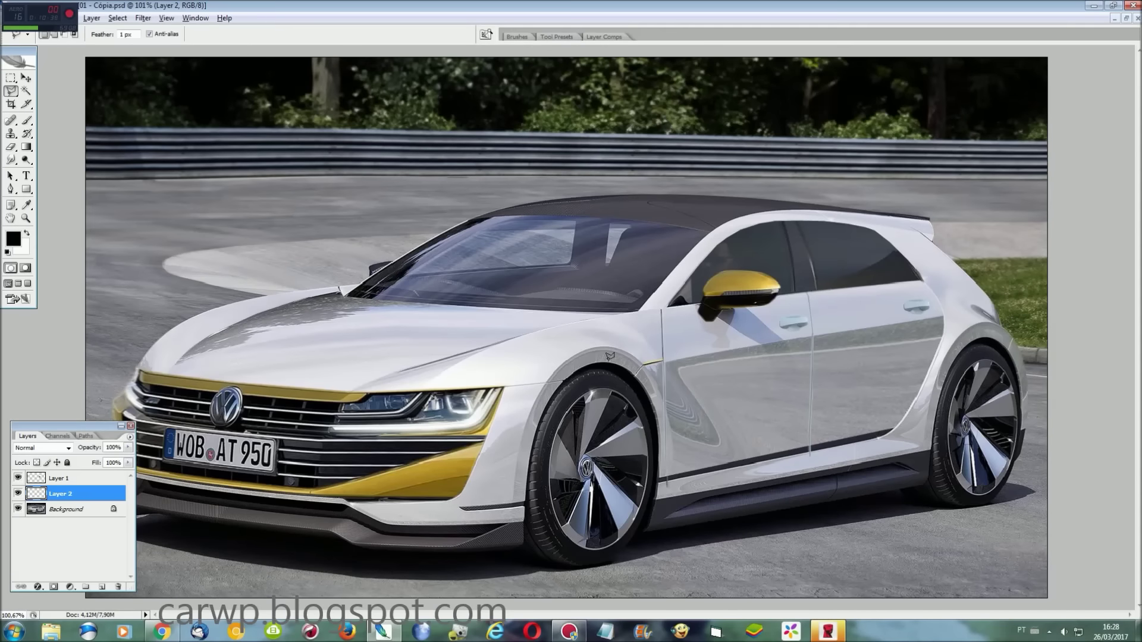
key(ctrl+shift+e)
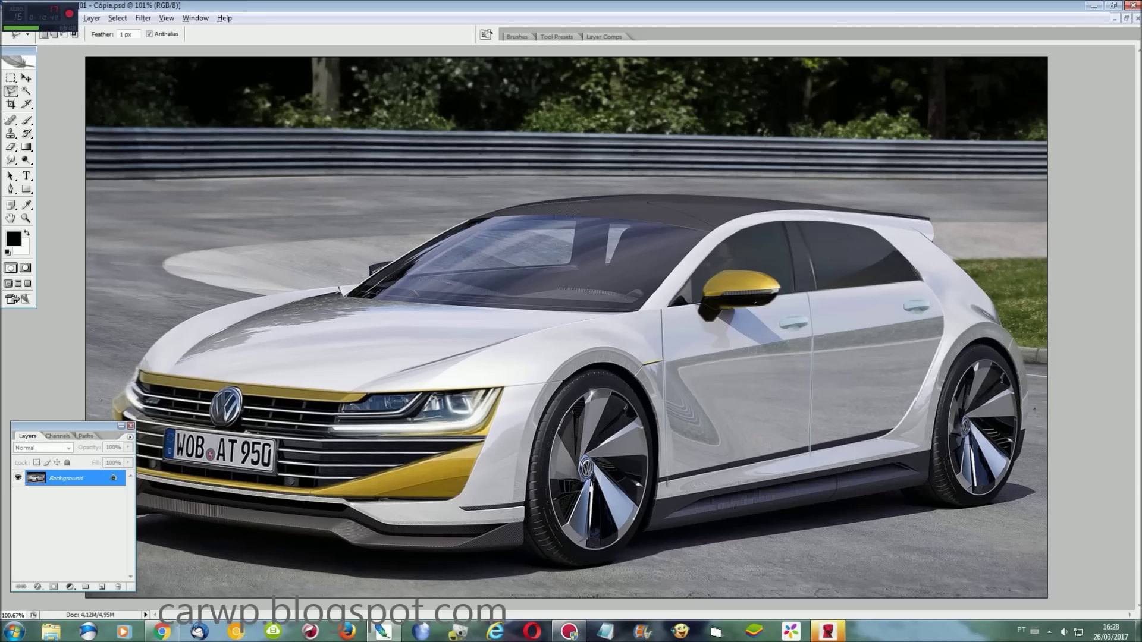
Step: Switch to the yellow car document 02 - Cópia.jpg from the Window menu
click(196, 18)
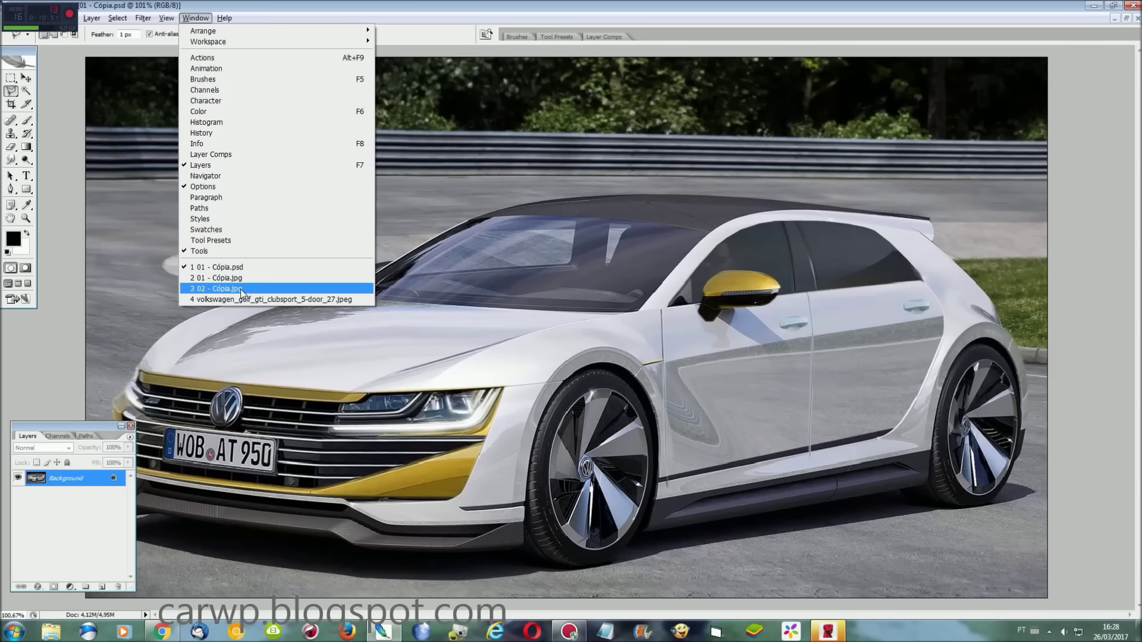
click(215, 288)
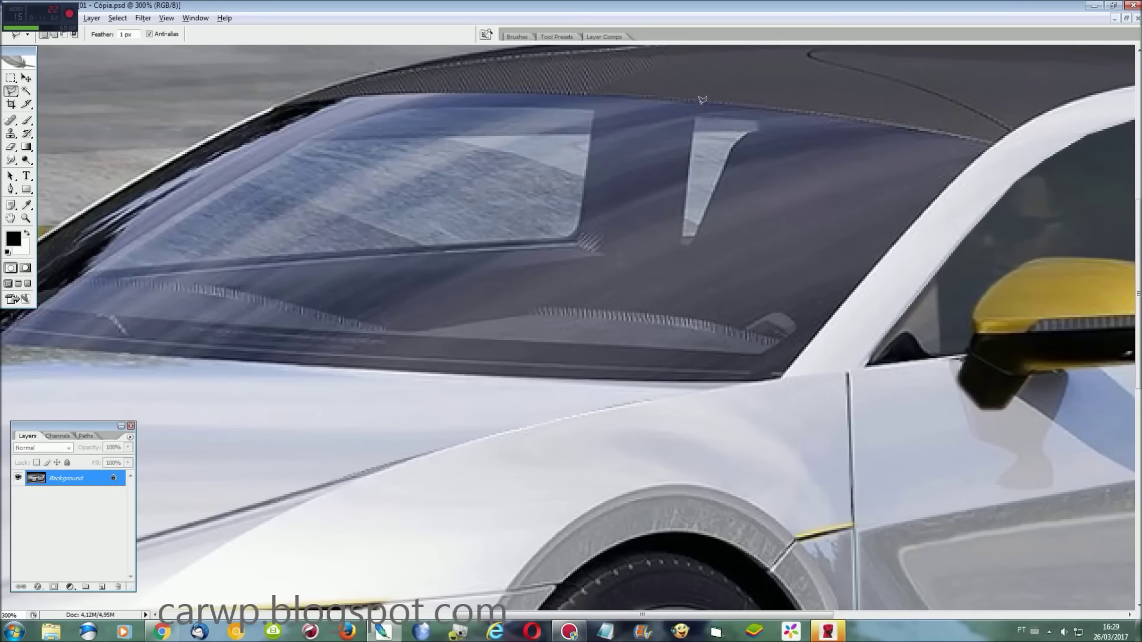
Step: Copy the windshield reflection patch to a new layer and smudge away its dark smear
click(682, 247)
click(724, 158)
key(ctrl+j)
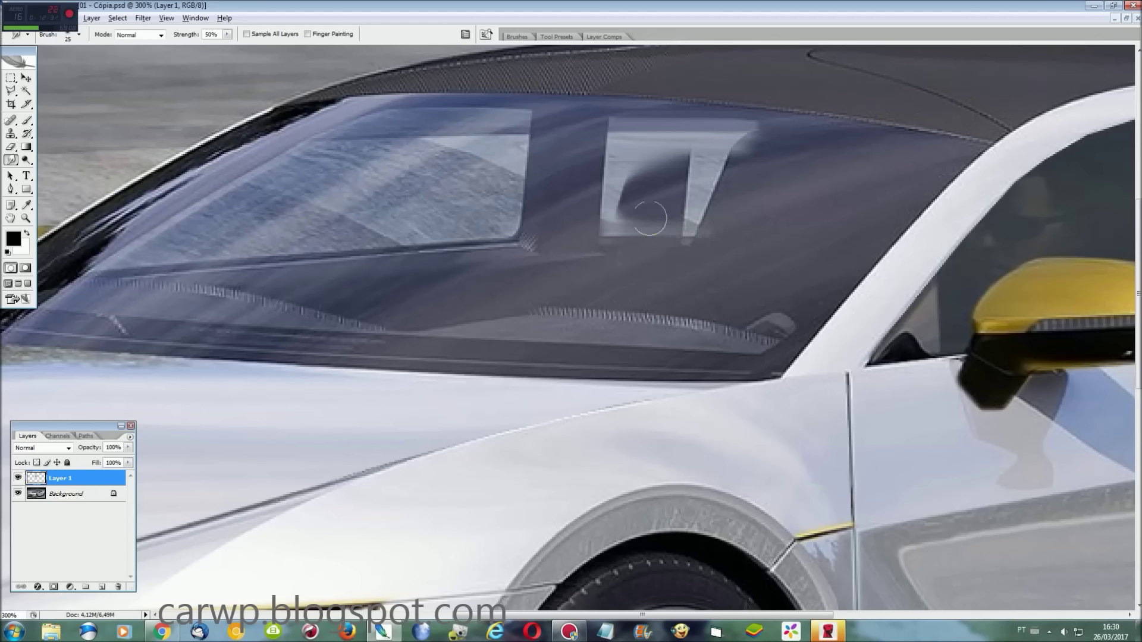
mouse_move(666, 238)
mouse_down()
mouse_move(642, 202)
mouse_move(648, 190)
mouse_move(708, 206)
mouse_move(654, 232)
mouse_up()
mouse_move(714, 167)
mouse_down()
mouse_move(636, 178)
mouse_move(719, 223)
mouse_up()
drag(671, 164, 706, 166)
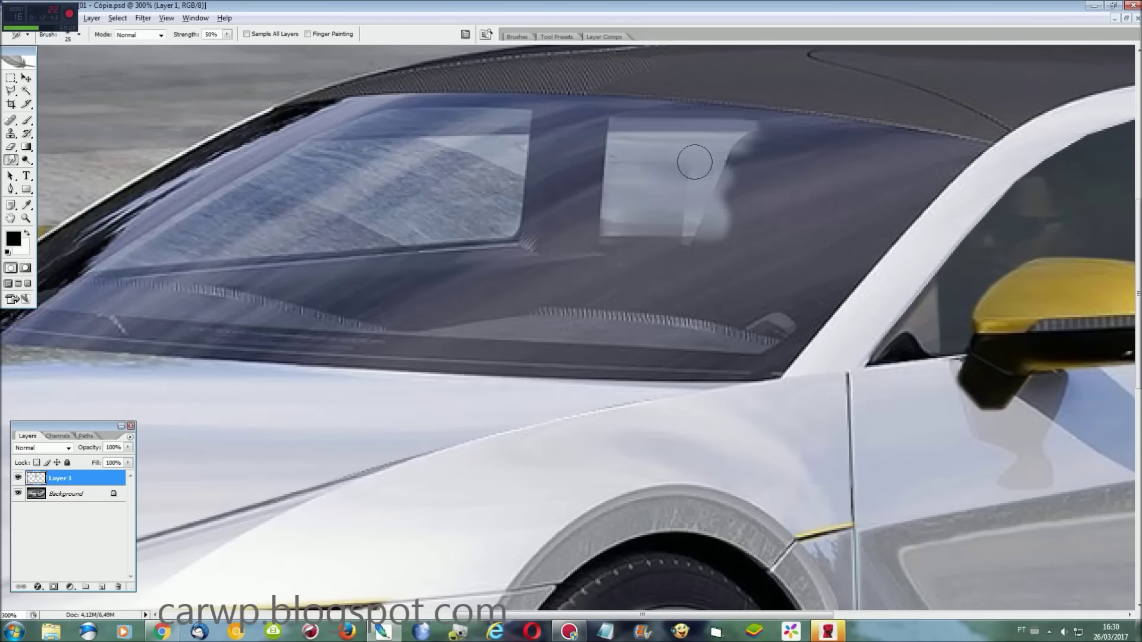
Step: Duplicate and transform the patch, move Layer 2 above Layer 1, and fit the image on screen
key(ctrl+j)
key(ctrl+t)
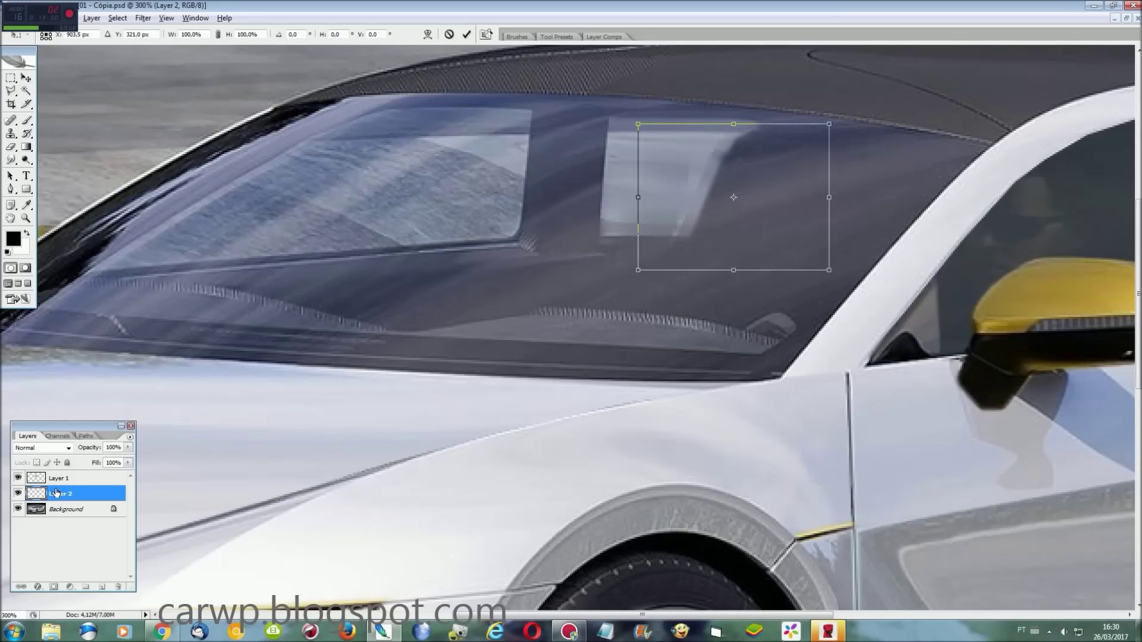
key(Return)
key(l)
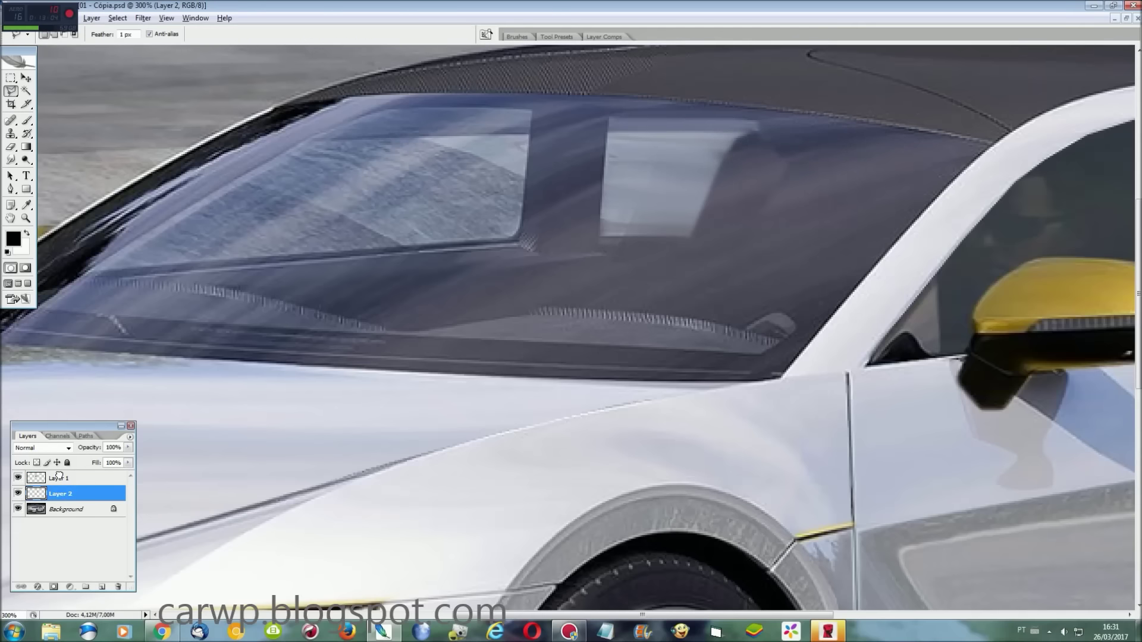
drag(56, 492, 57, 476)
key(r)
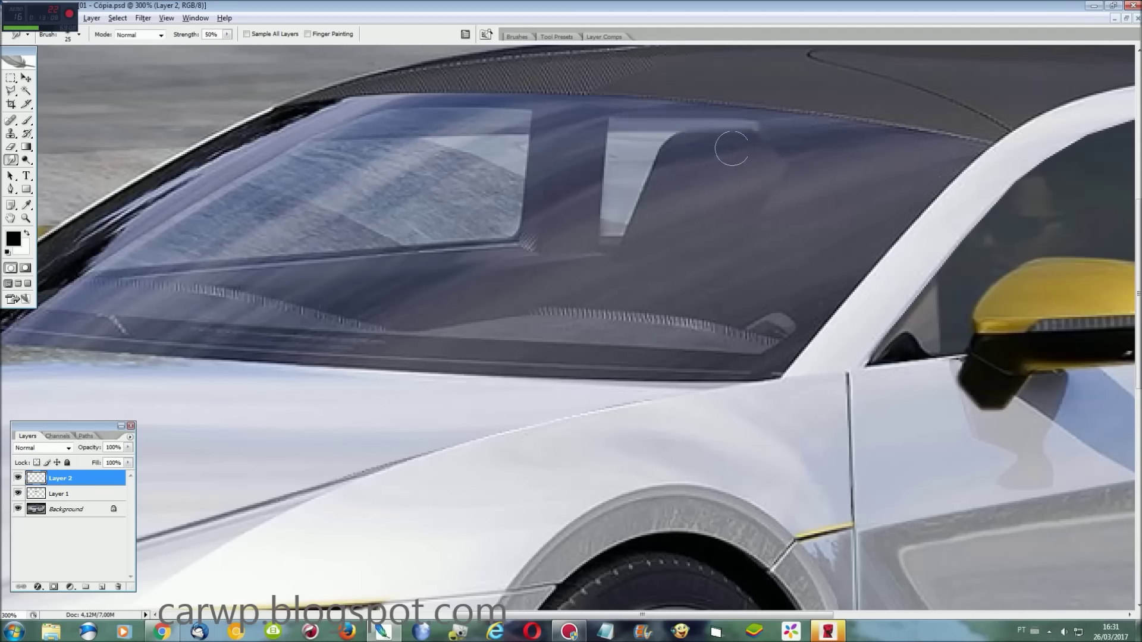
key(ctrl+0)
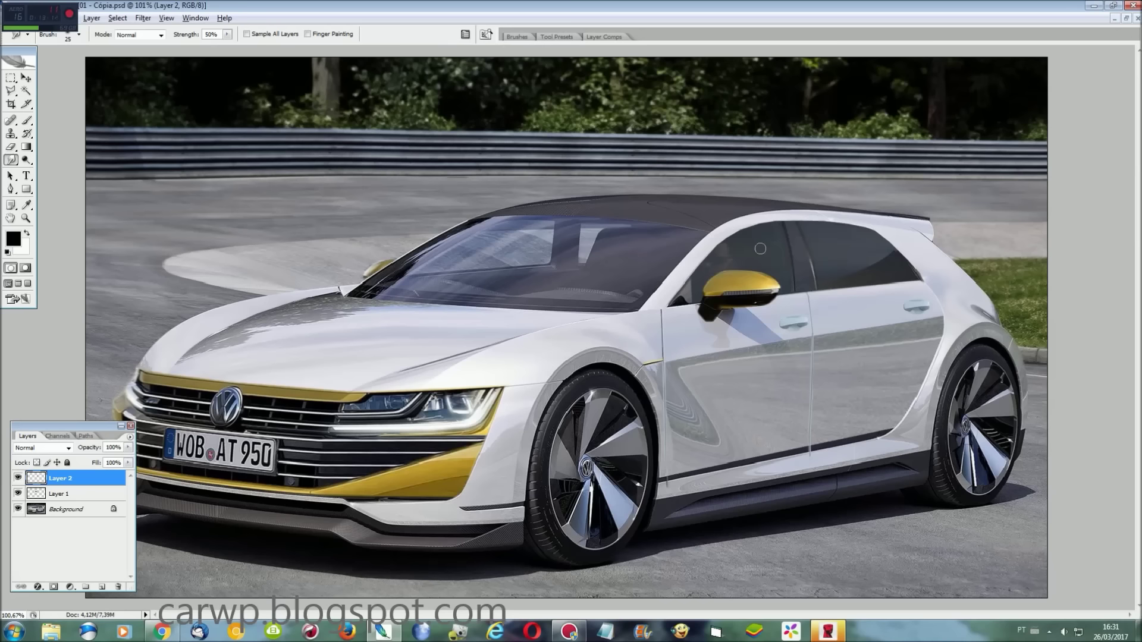
Step: Flatten the image and switch to the GTI Clubsport wheel photo
key(ctrl+shift+e)
click(195, 18)
click(268, 299)
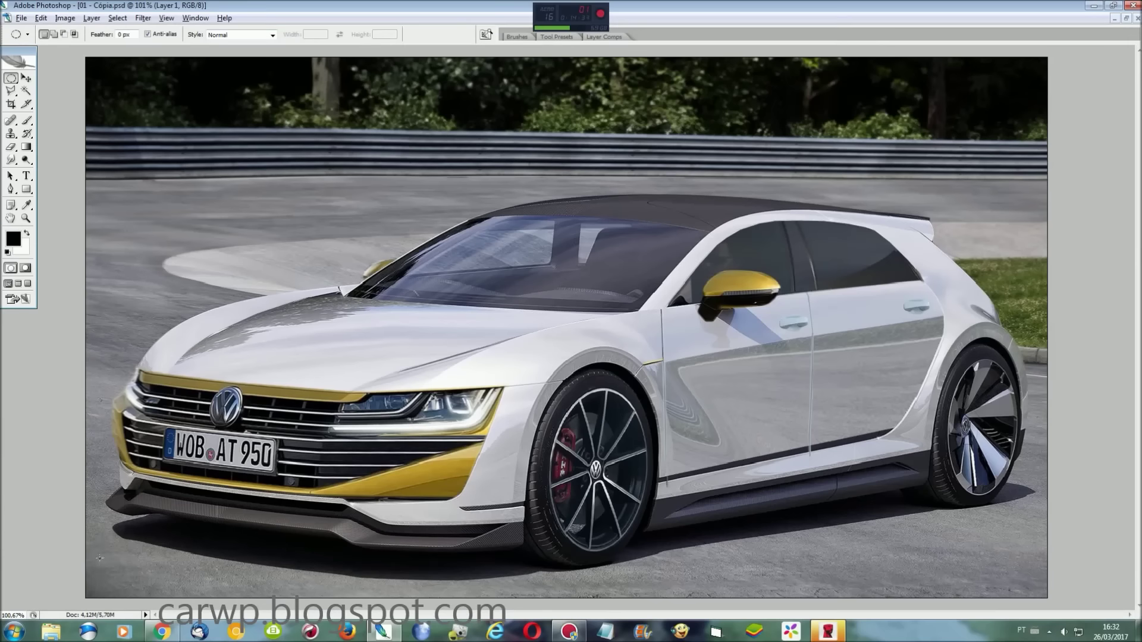
Step: Add a Levels adjustment layer and darken the new wheel's midtones to about 0.72
right_click(33, 479)
key(Escape)
click(92, 18)
click(250, 106)
click(654, 199)
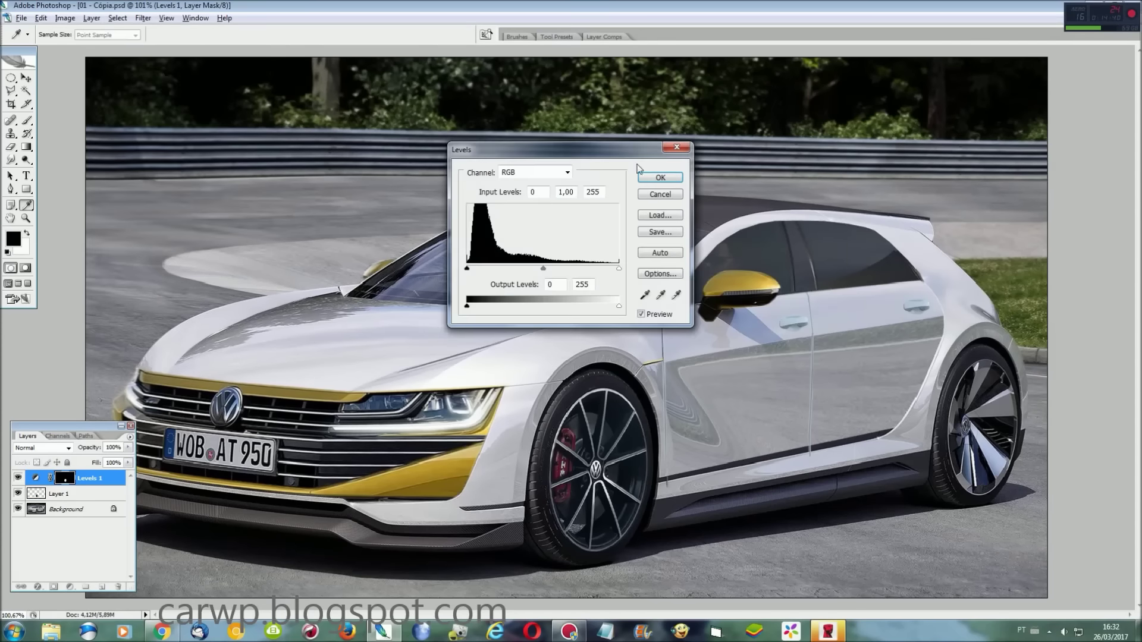
drag(616, 140, 277, 75)
drag(191, 195, 204, 195)
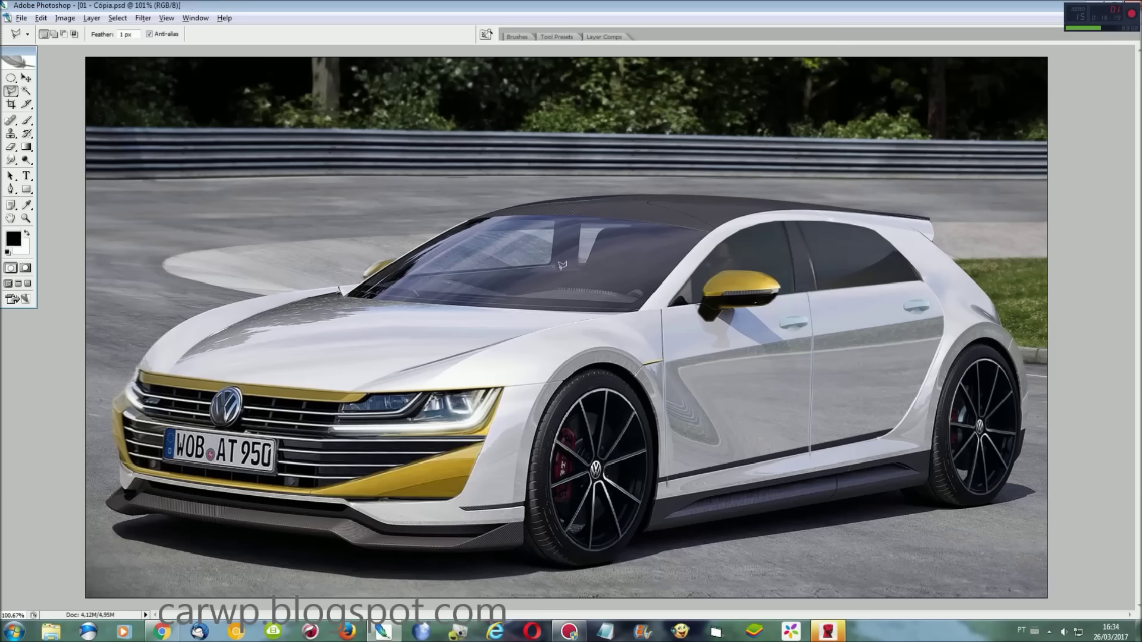
Step: Select the whole canvas with Ctrl+A
key(ctrl+a)
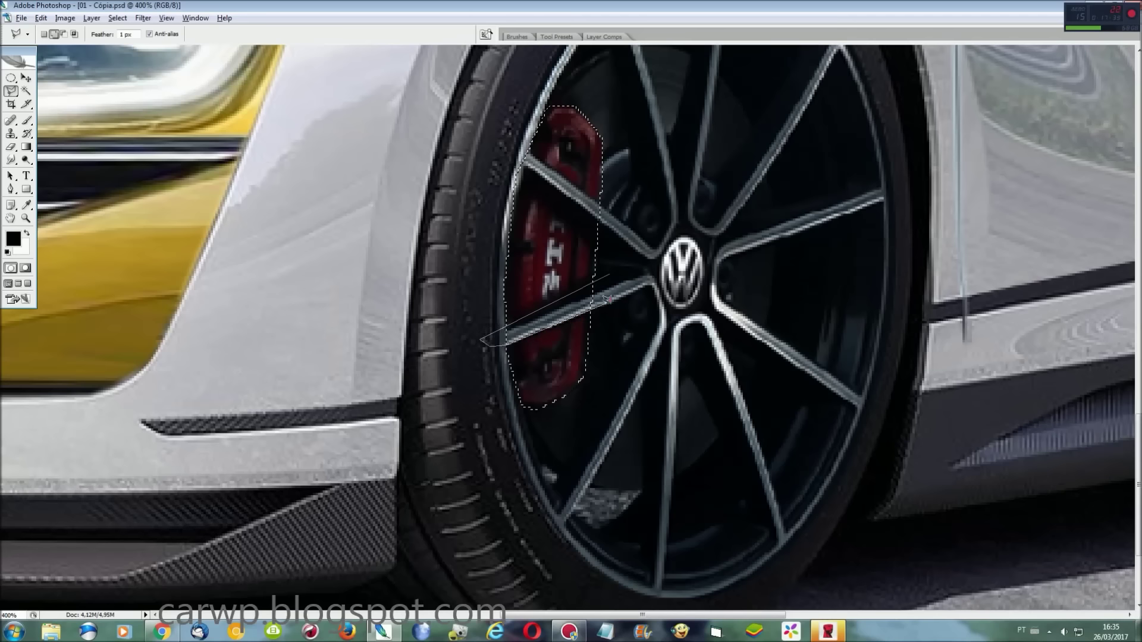
Step: Close the lasso around the red caliper, subtract the crossing spoke, and zoom out
double_click(589, 312)
click(618, 205)
click(519, 143)
click(509, 170)
double_click(609, 231)
key(ctrl+minus)
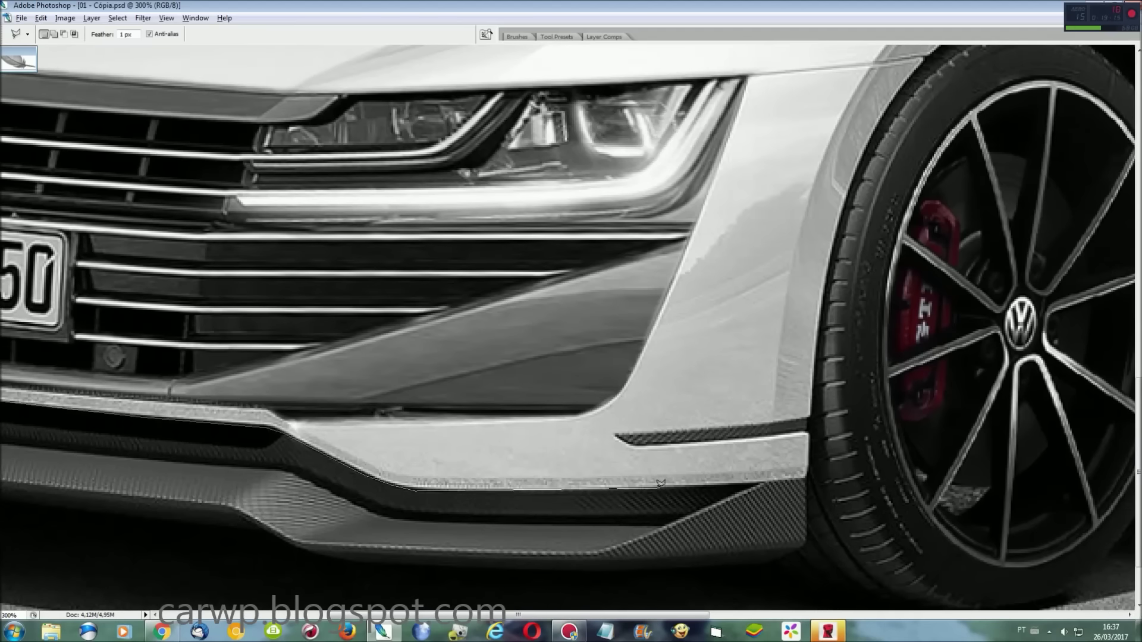
Step: Pan the view right along the front bumper and hood edges
scroll(828, 475, right, 10)
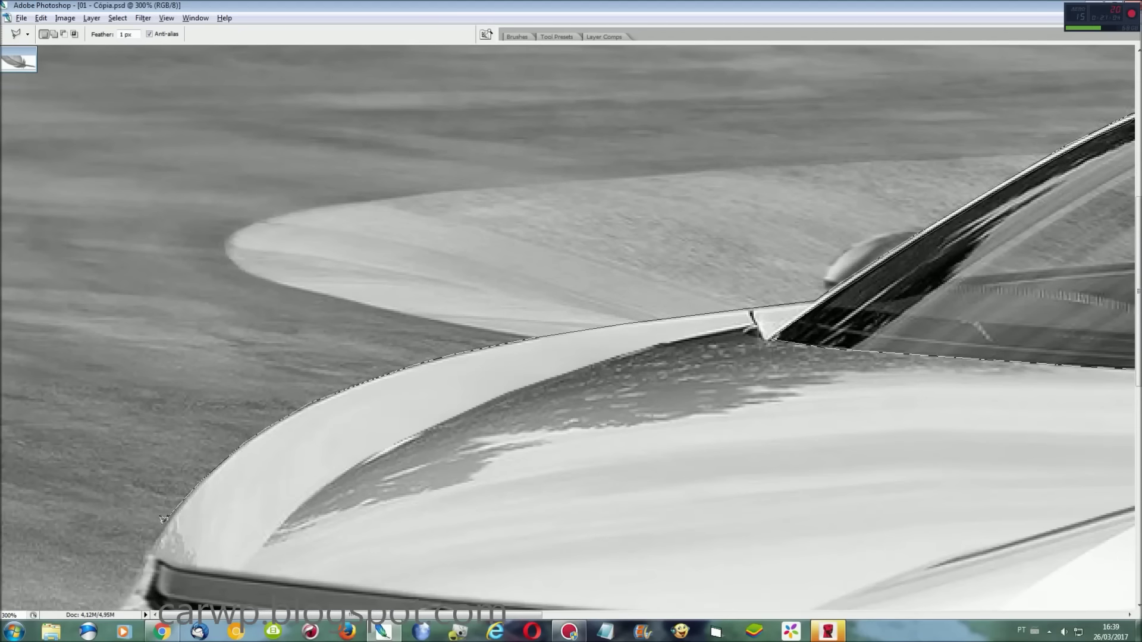
Step: Pan across the car and close the outline around the grille and bumper
scroll(178, 568, down, 5)
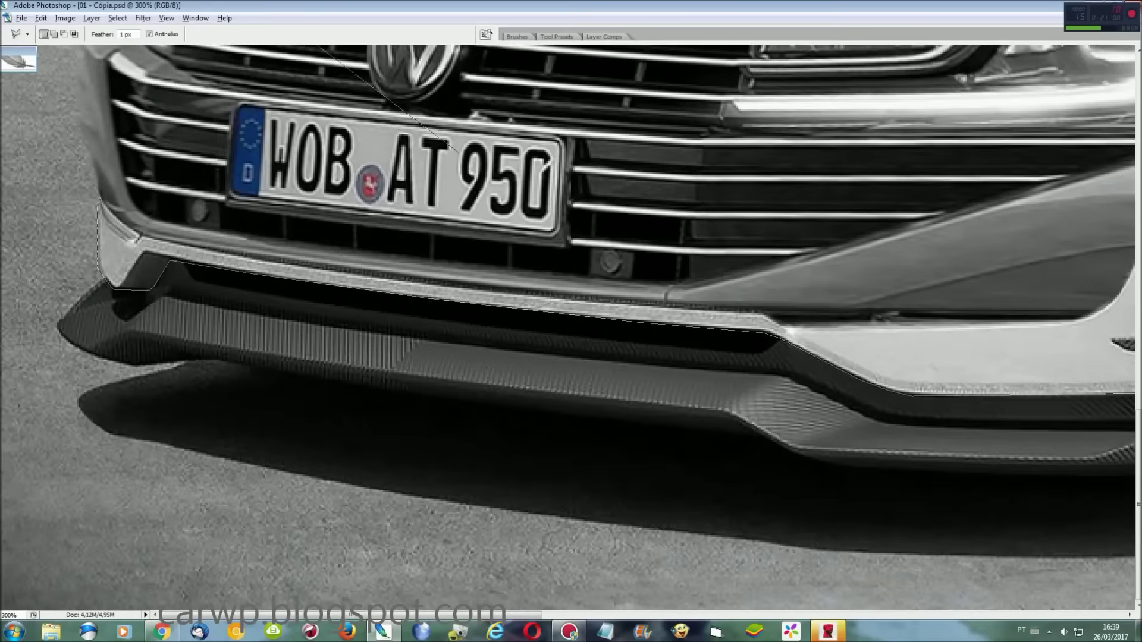
scroll(415, 274, up, 6)
scroll(333, 589, down, 6)
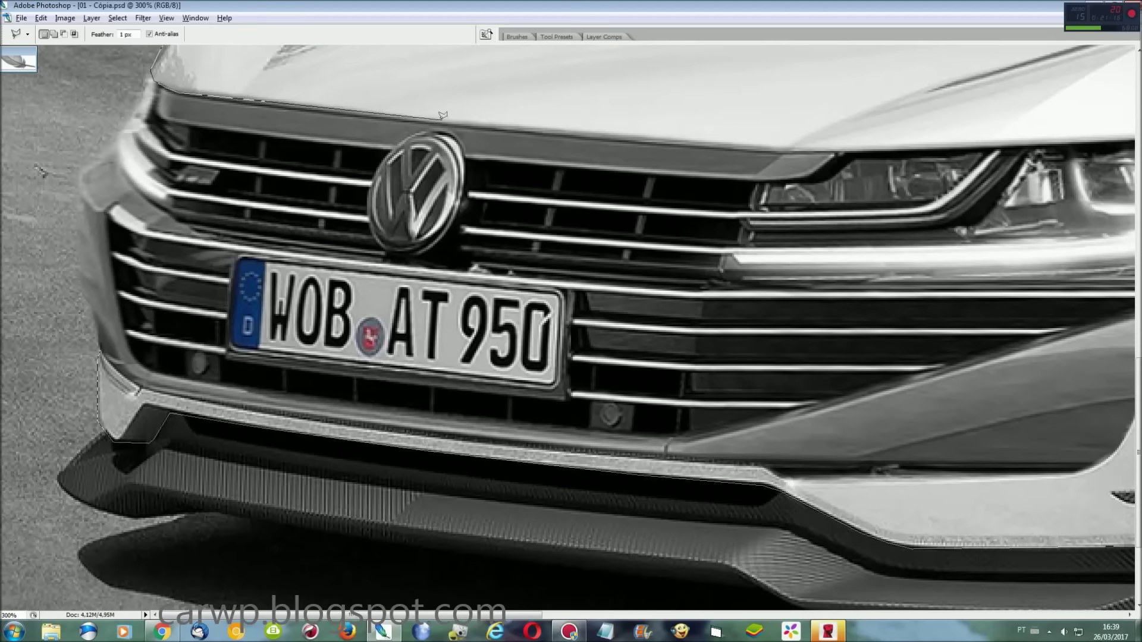
scroll(1070, 297, left, 3)
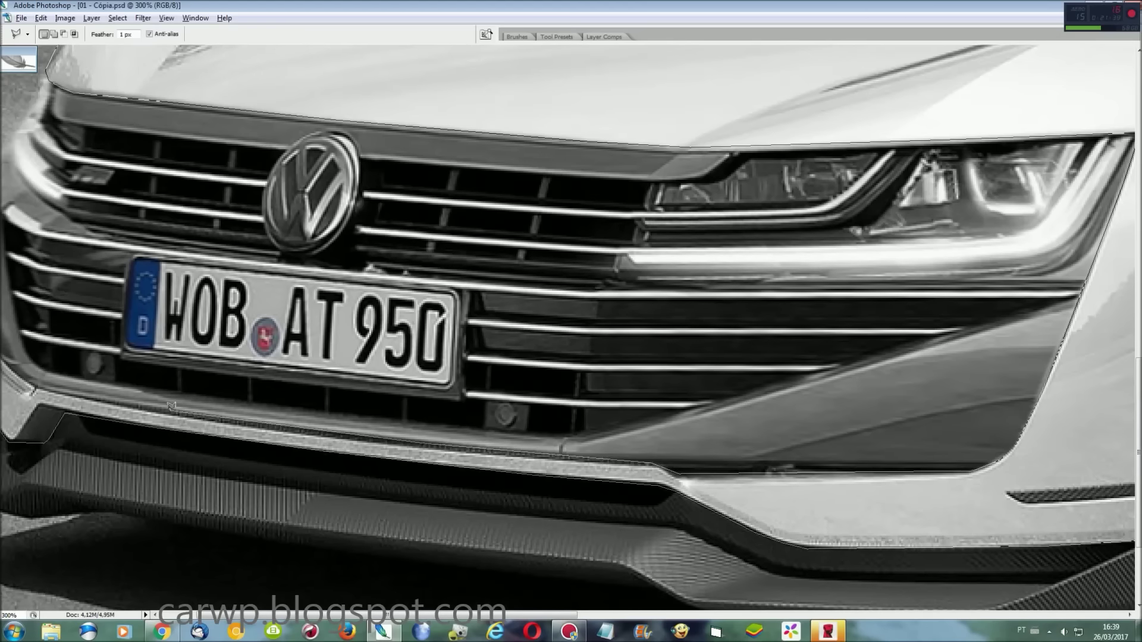
scroll(171, 401, left, 4)
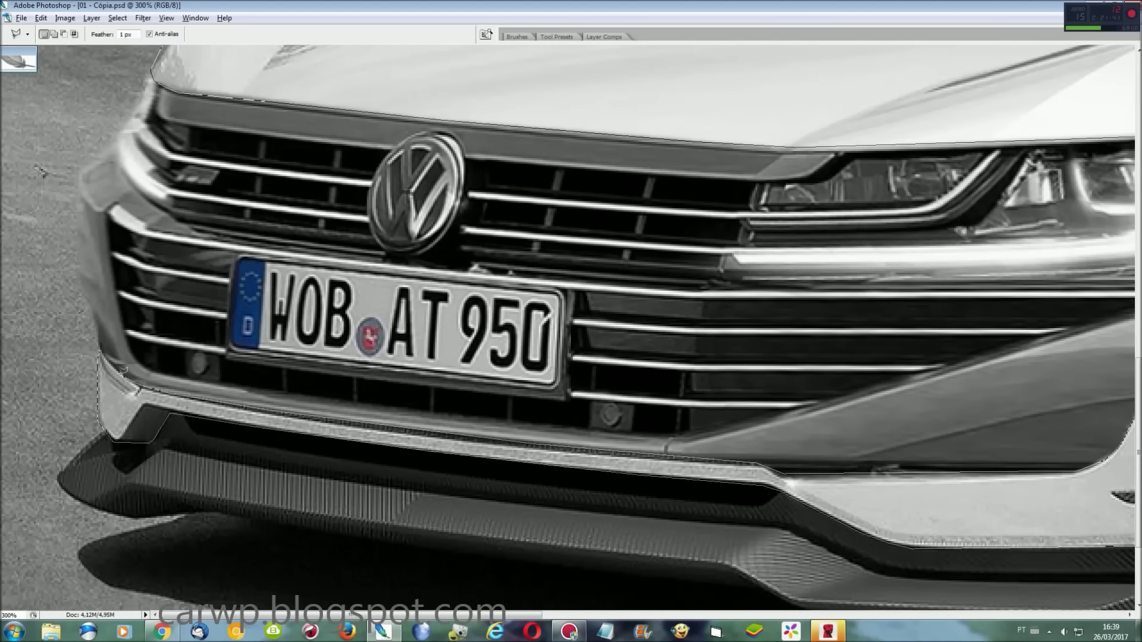
double_click(102, 351)
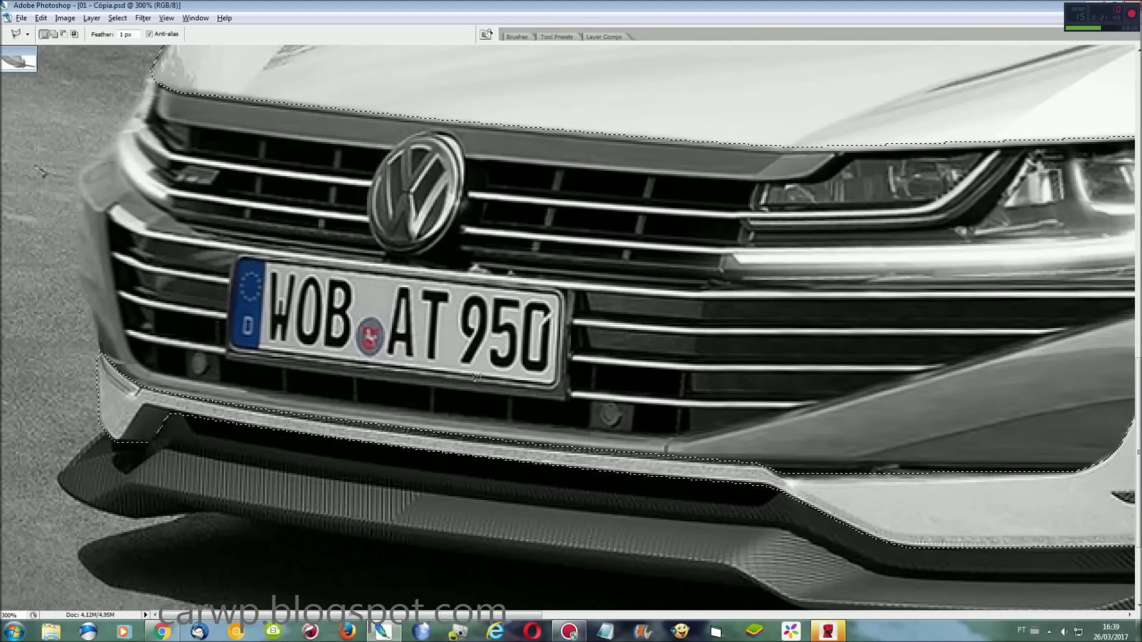
Step: Extend the selection along the bumper's carbon trim and up the front wheel-arch edge
drag(511, 615, 814, 619)
click(229, 488)
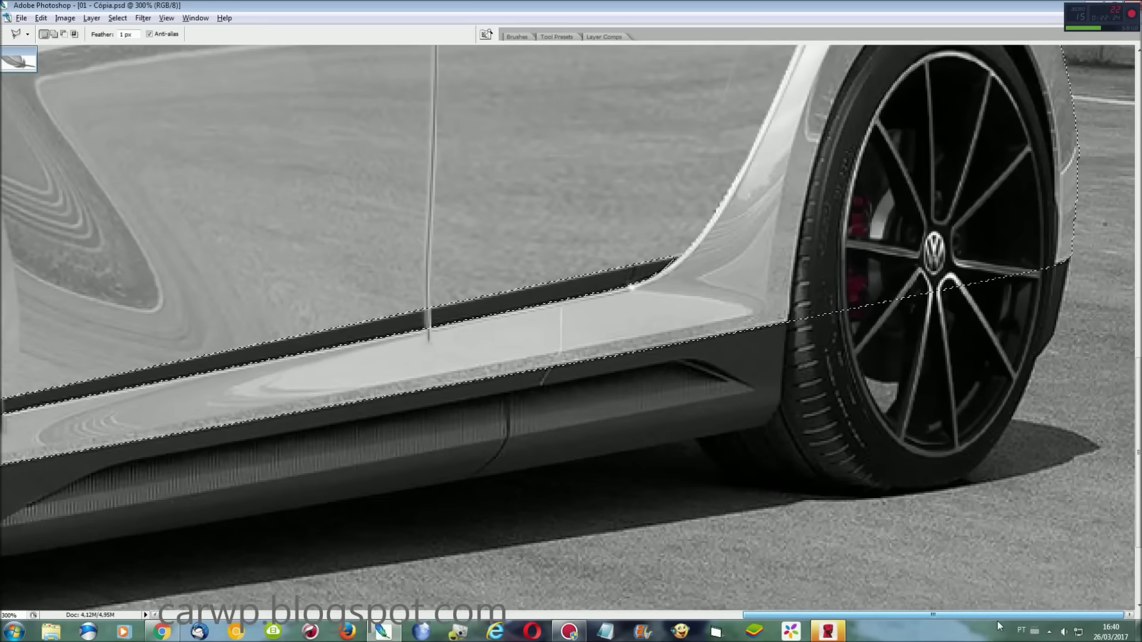
shift+click(578, 497)
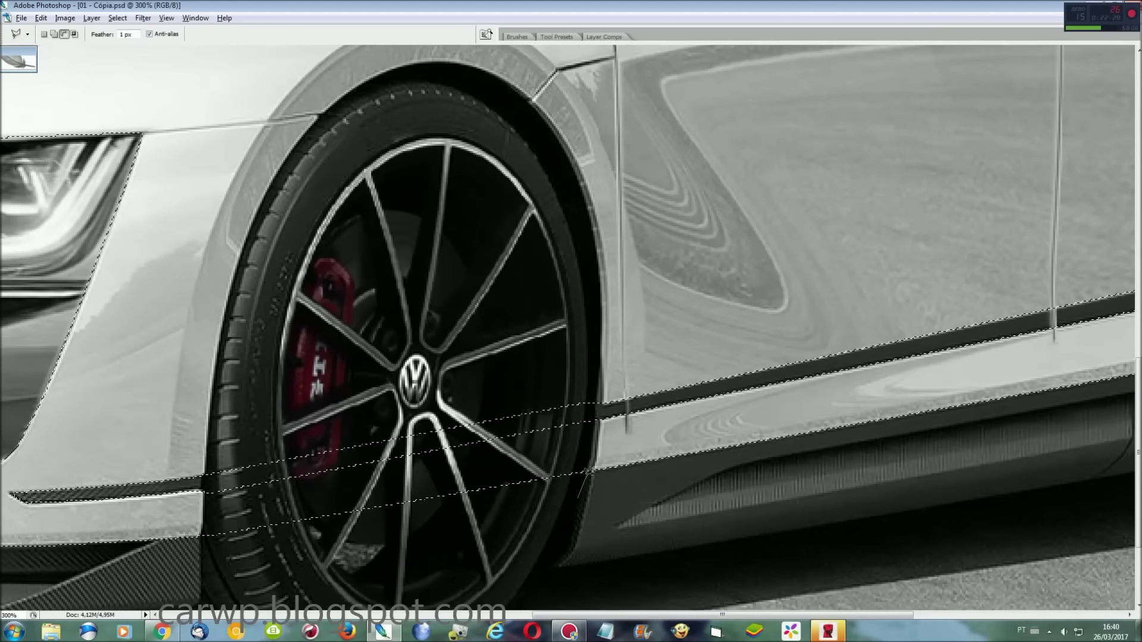
mouse_move(587, 473)
mouse_down()
mouse_move(604, 280)
mouse_move(565, 136)
mouse_move(485, 66)
mouse_move(390, 66)
mouse_move(288, 149)
mouse_move(247, 237)
mouse_move(211, 381)
mouse_move(206, 524)
mouse_move(286, 571)
mouse_move(445, 556)
mouse_up()
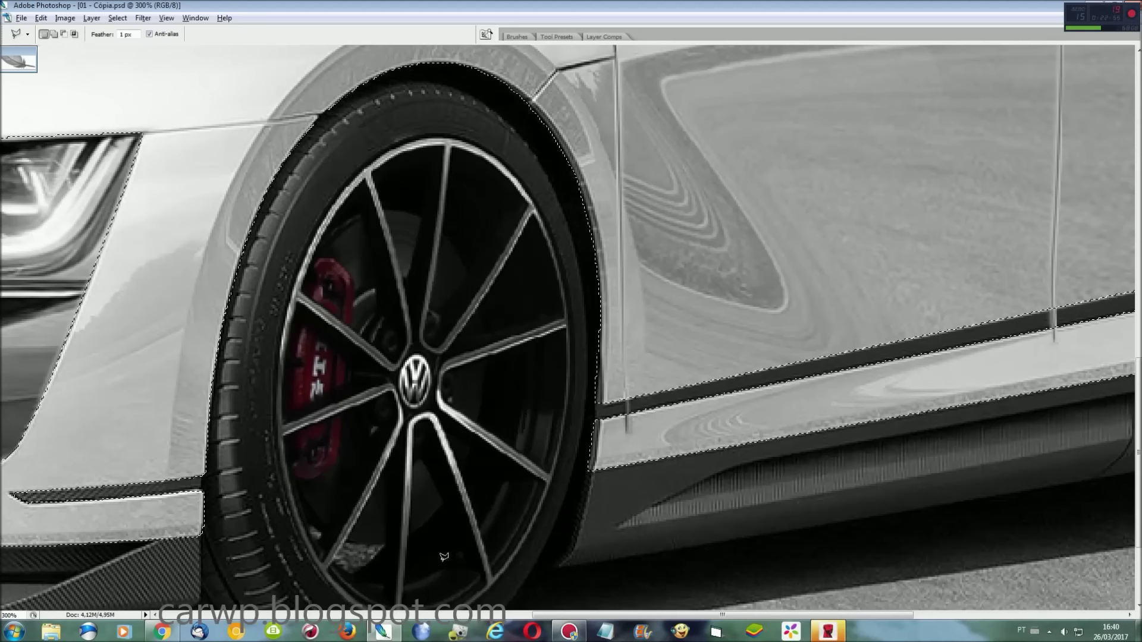